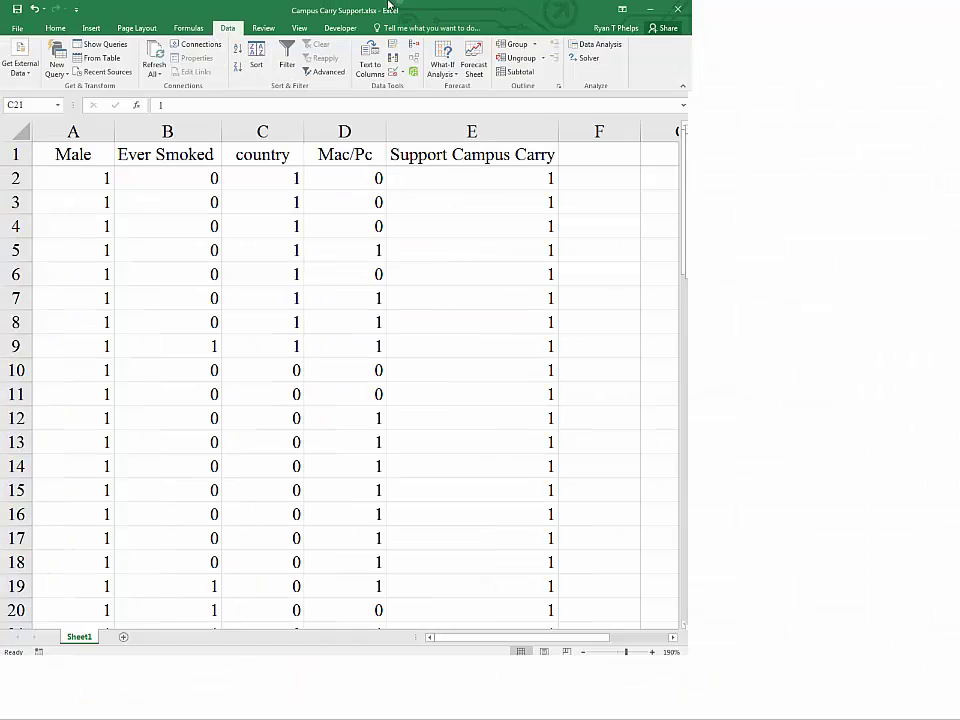
Maximize the Campus Carry Support workbook and select a Support Campus Carry value in E10
double_click(388, 5)
click(425, 362)
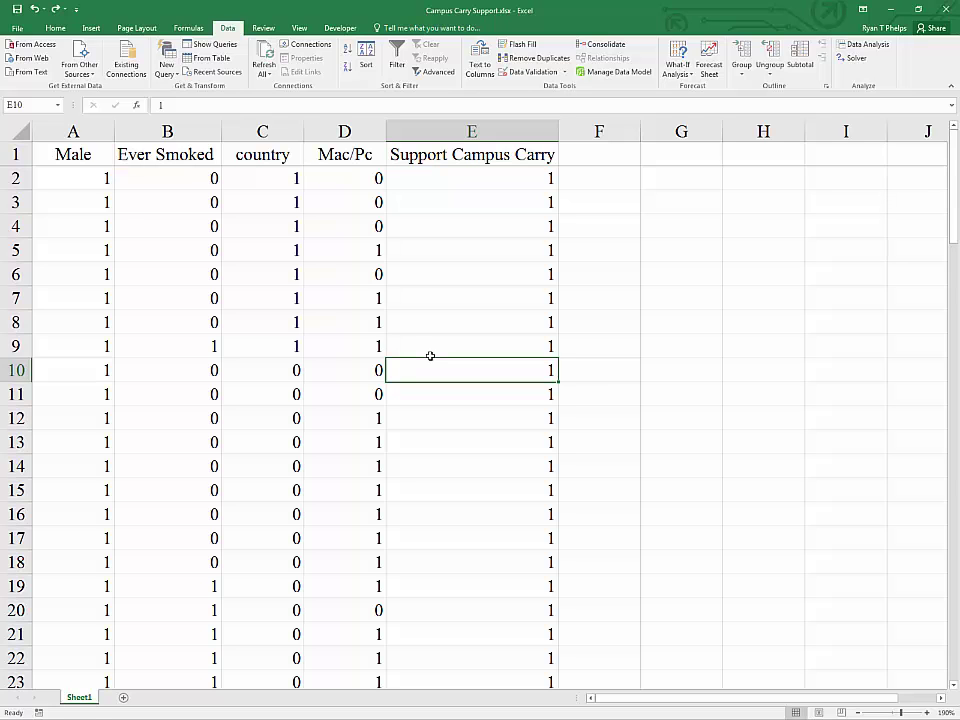
Scroll through the 0/1 survey data and select Support Campus Carry cell E9
scroll(430, 356, down, 3)
scroll(430, 356, up, 3)
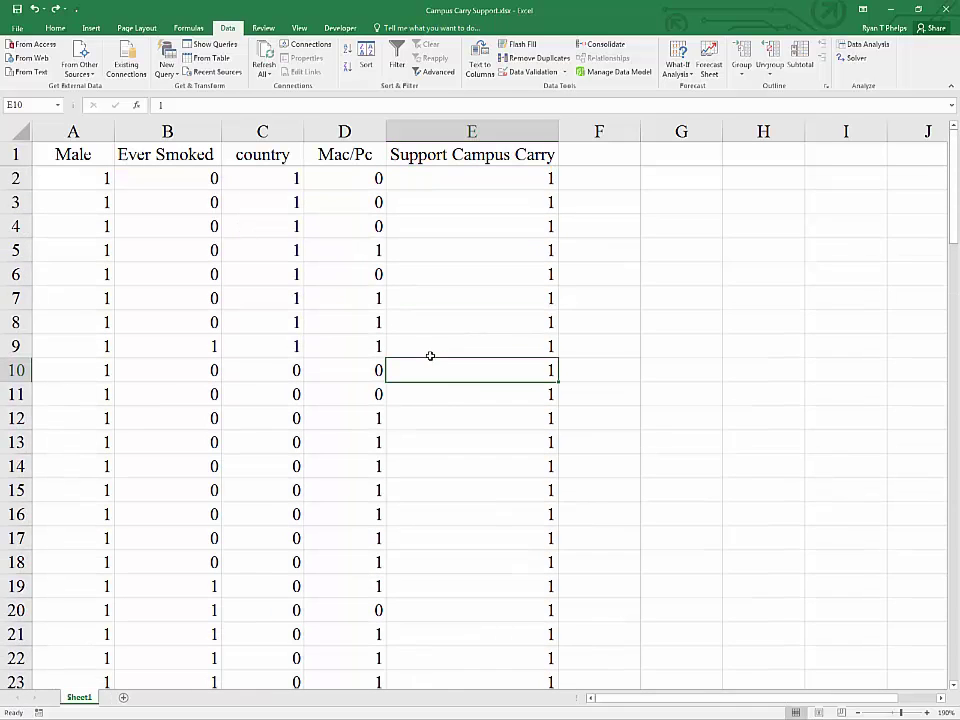
click(450, 340)
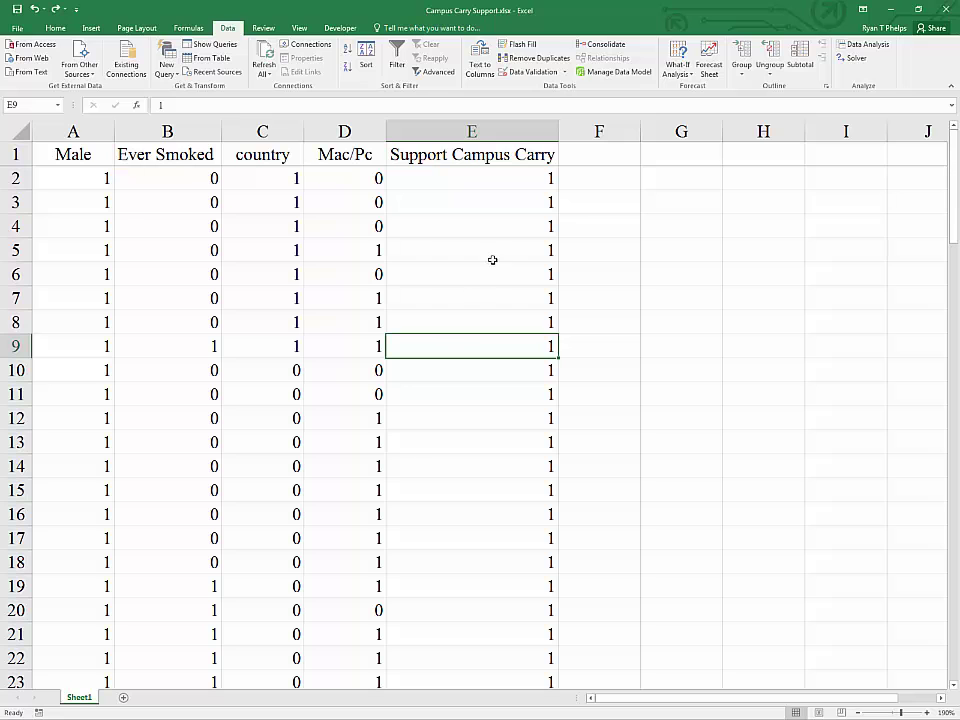
Tuck away the data workbook and head the template's population columns Male and Female
drag(466, 5, 507, 120)
key(super+Down)
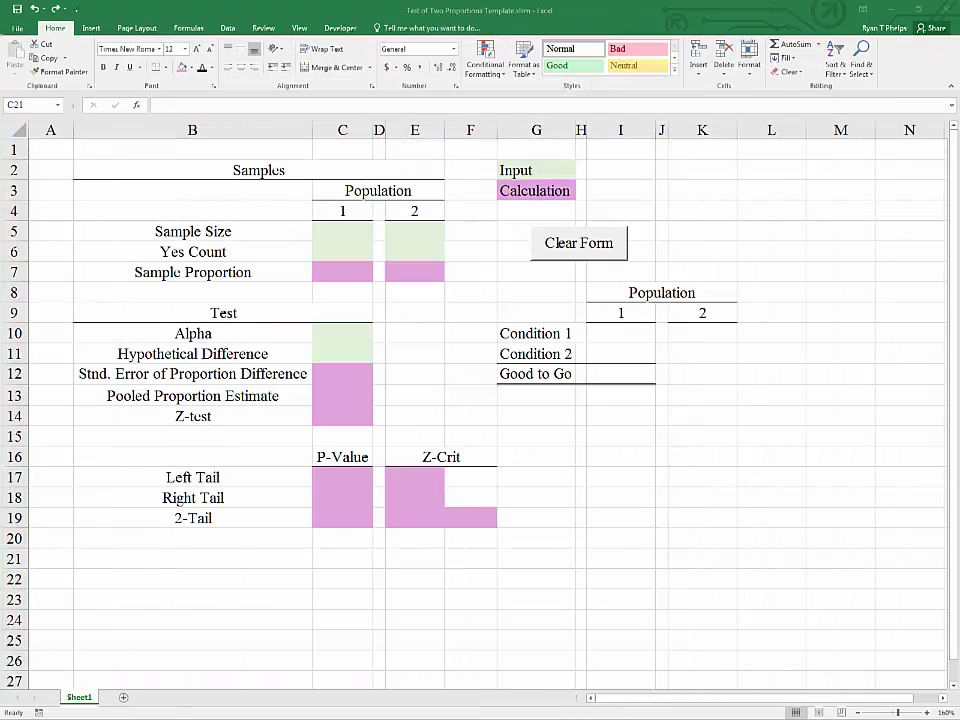
click(428, 227)
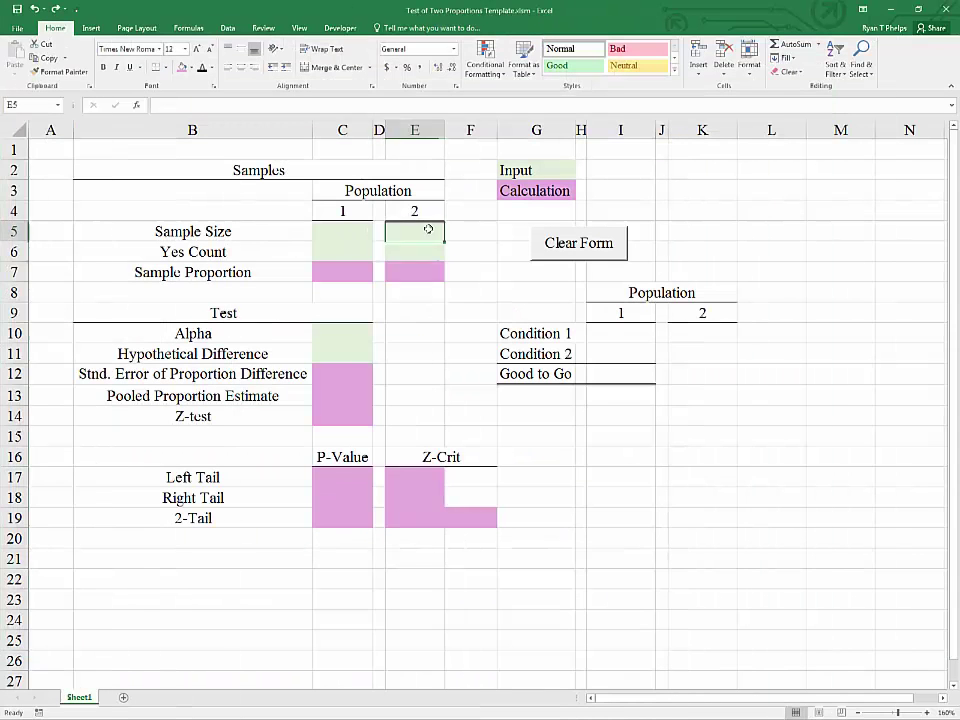
click(345, 227)
click(345, 210)
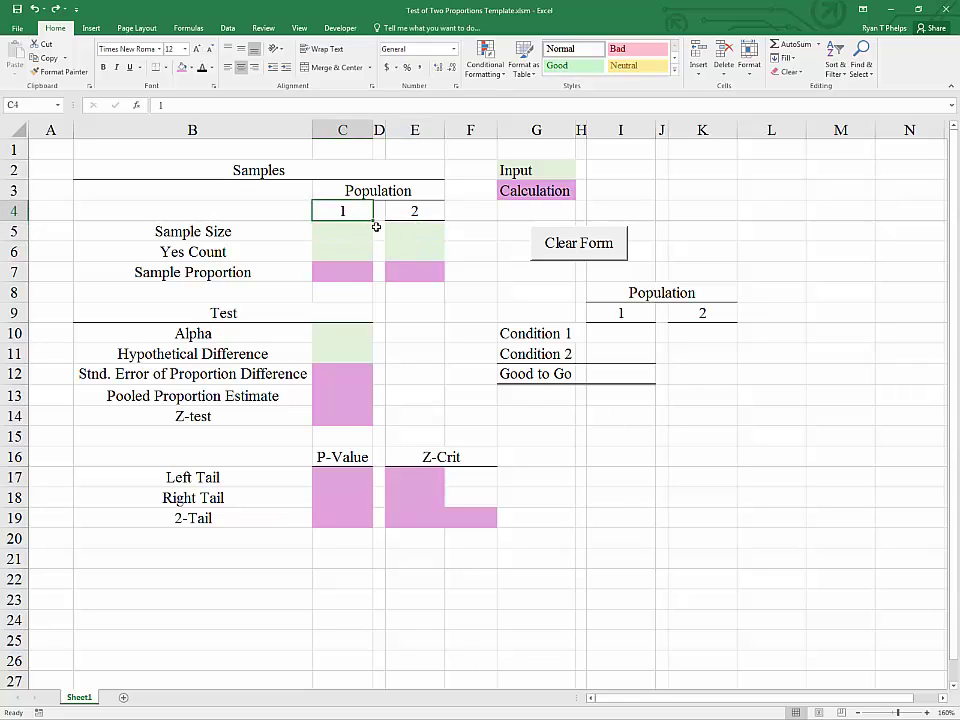
text(Ma)
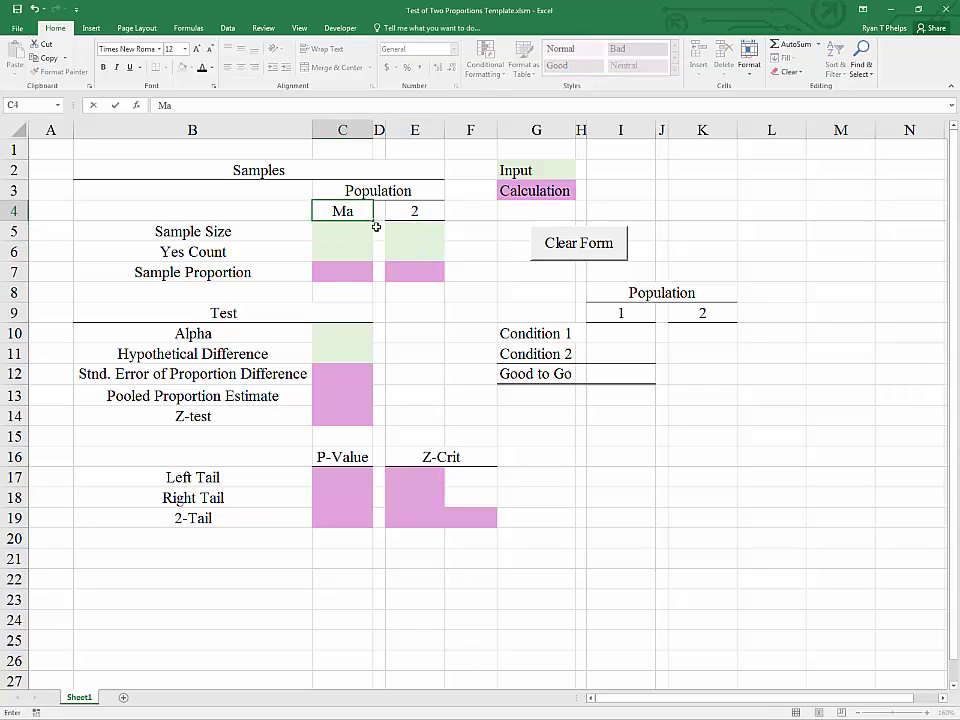
text(le)
key(Tab)
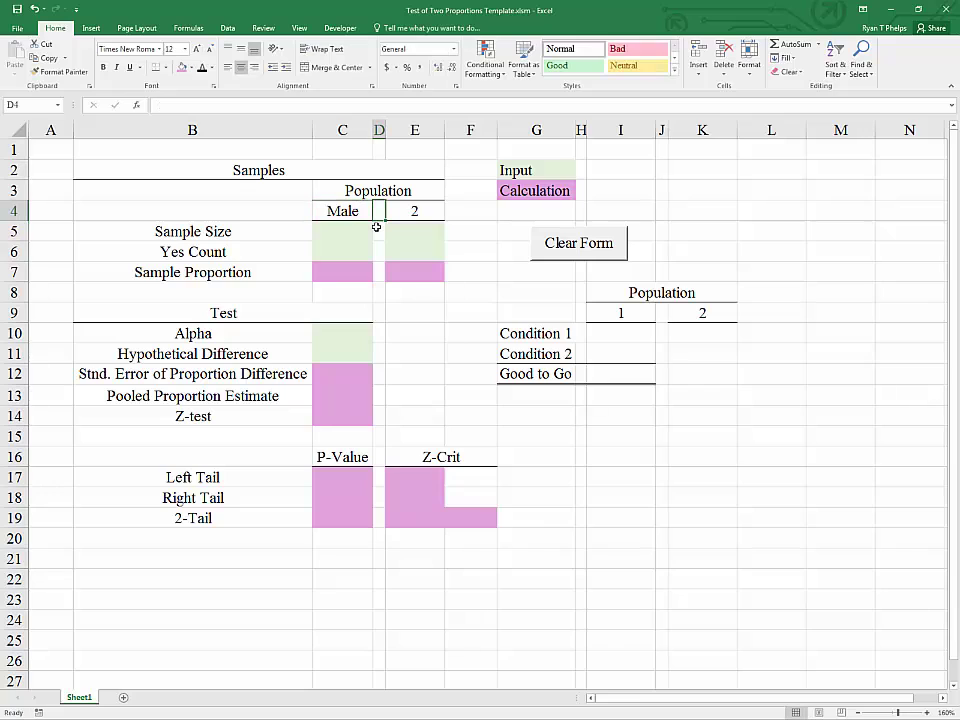
text(Fem)
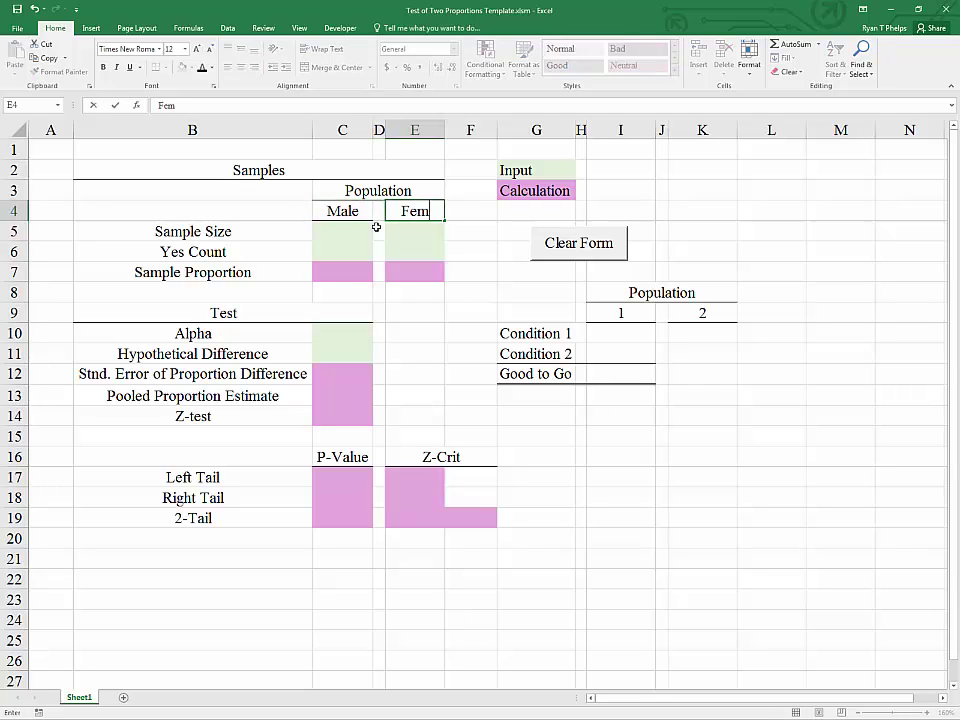
text(aie)
key(Return)
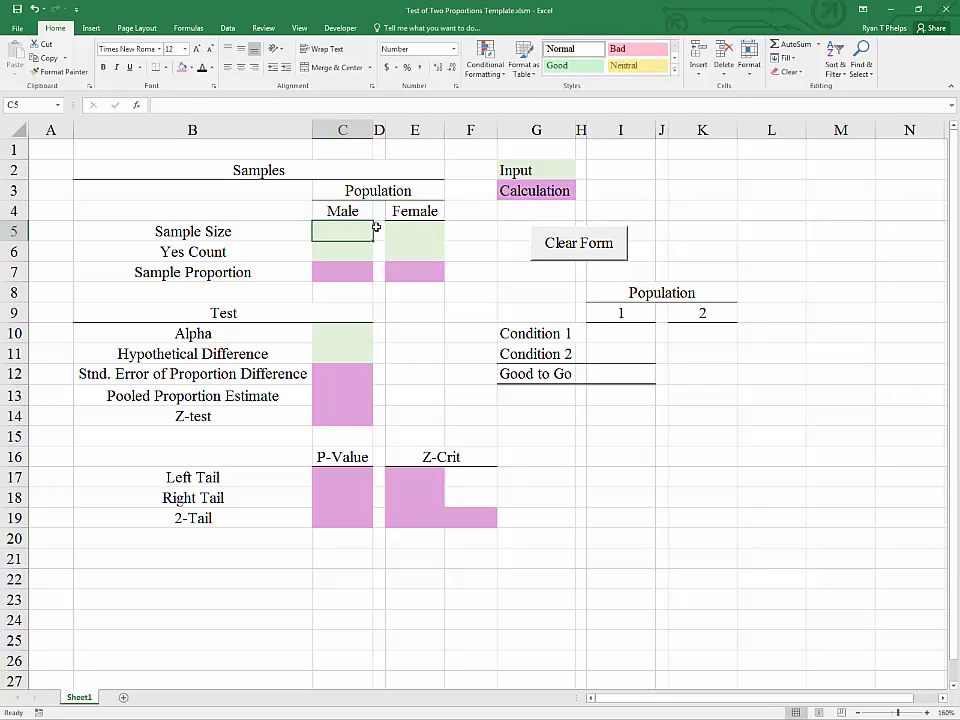
key(Left)
key(Left)
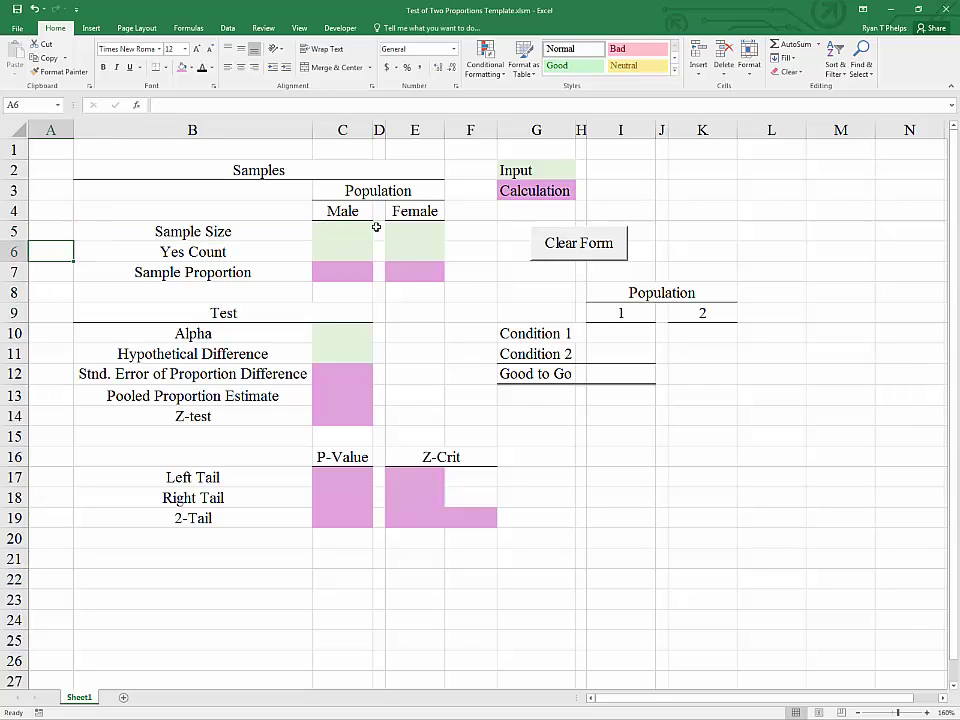
key(Down)
key(Right)
Enter Hypothetical Difference 0 in C11 and Alpha 0.05 in C10
click(343, 332)
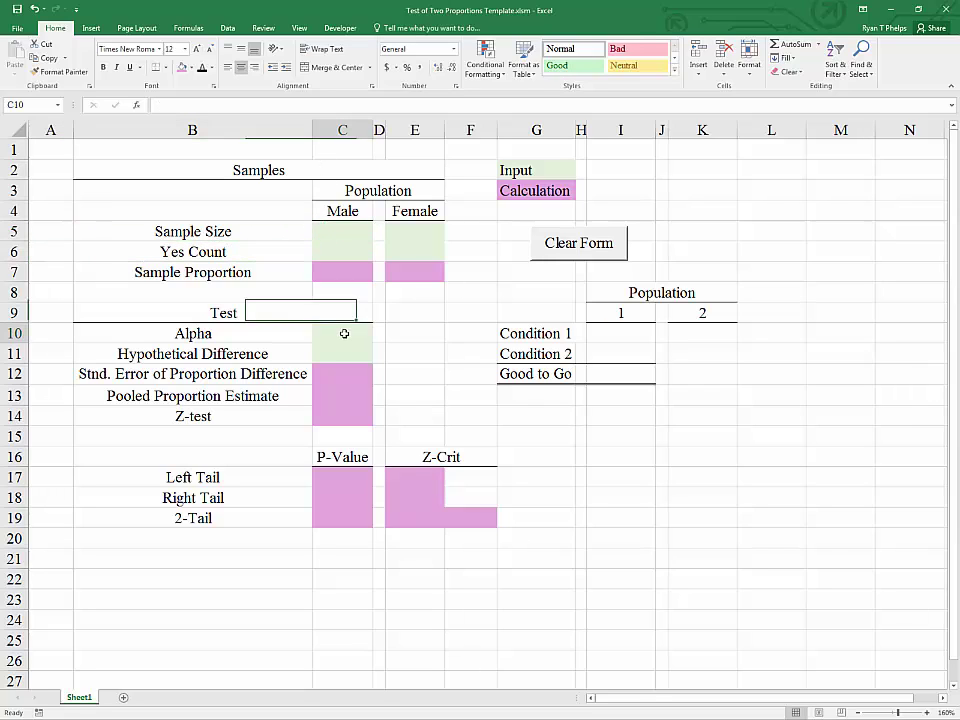
click(347, 351)
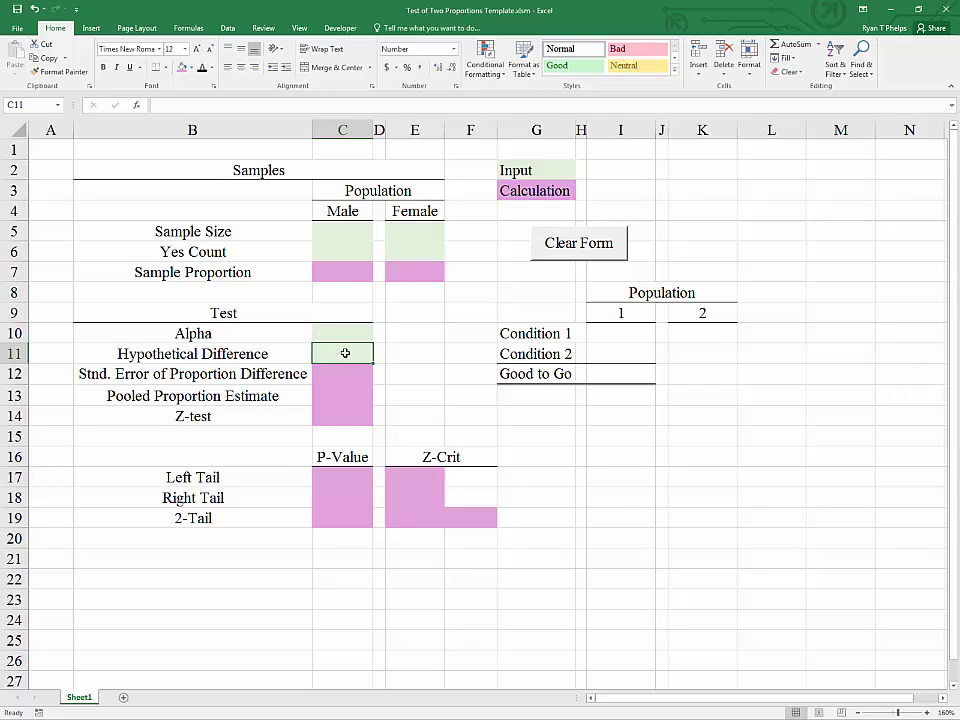
text(0)
key(Return)
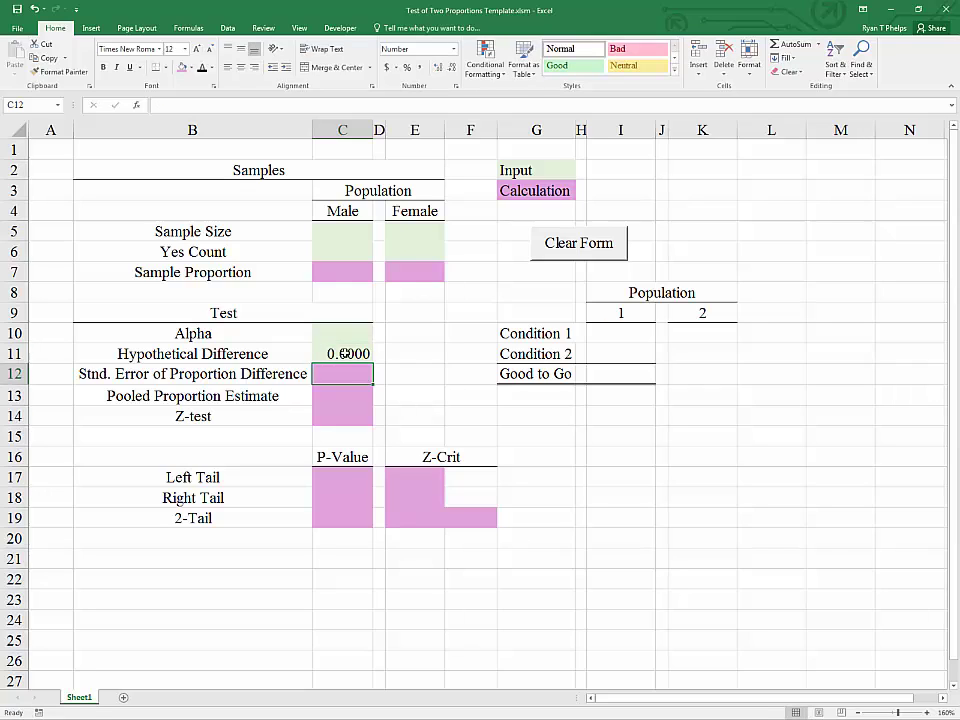
click(345, 353)
click(342, 336)
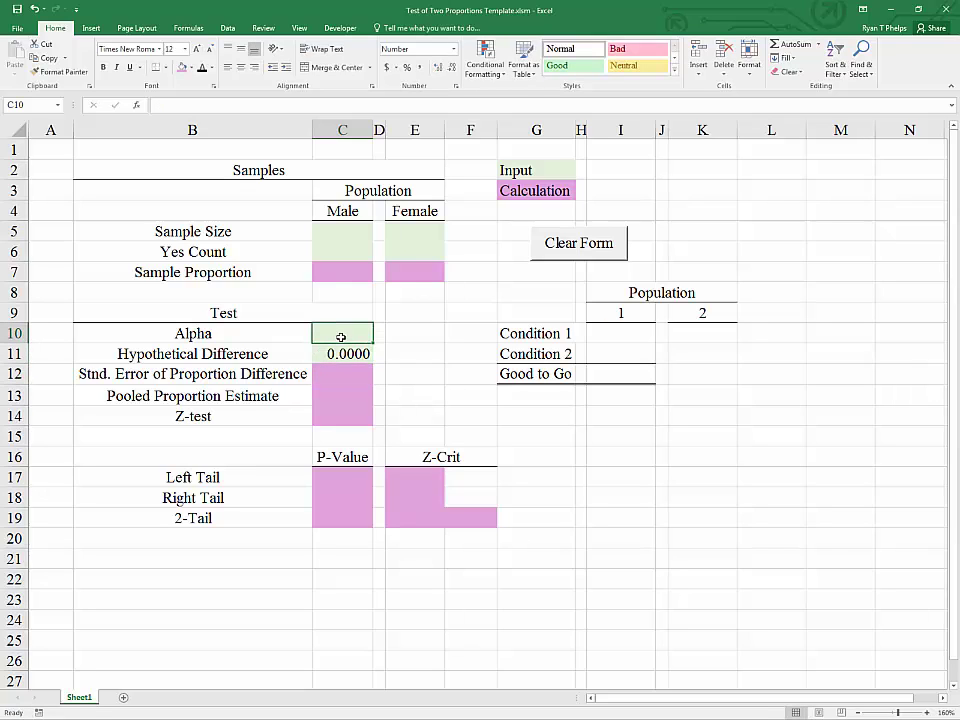
text(.05)
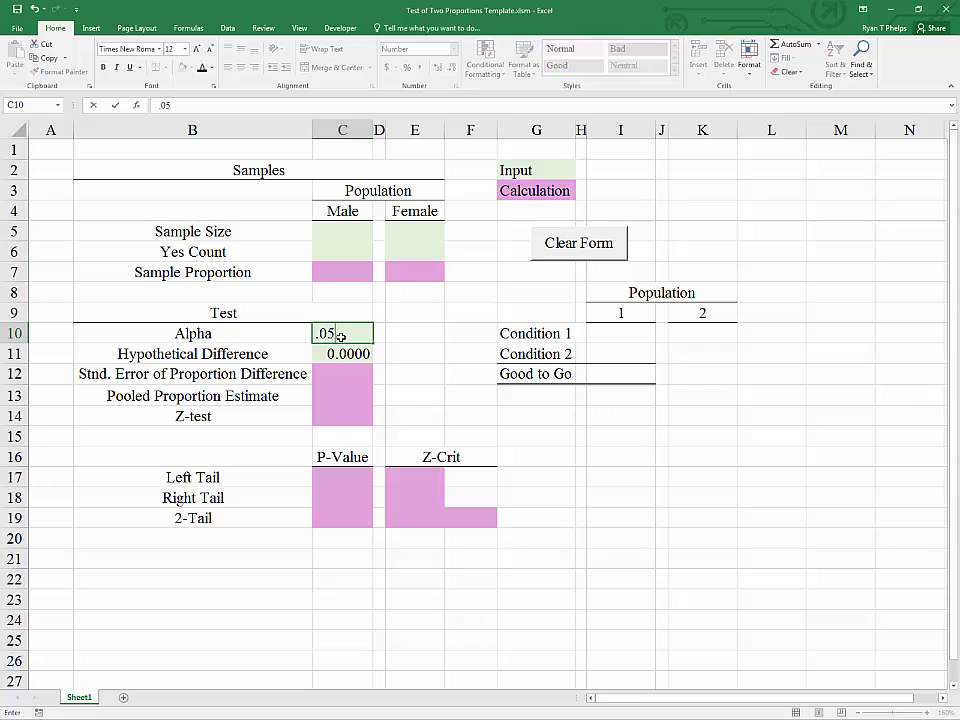
key(Return)
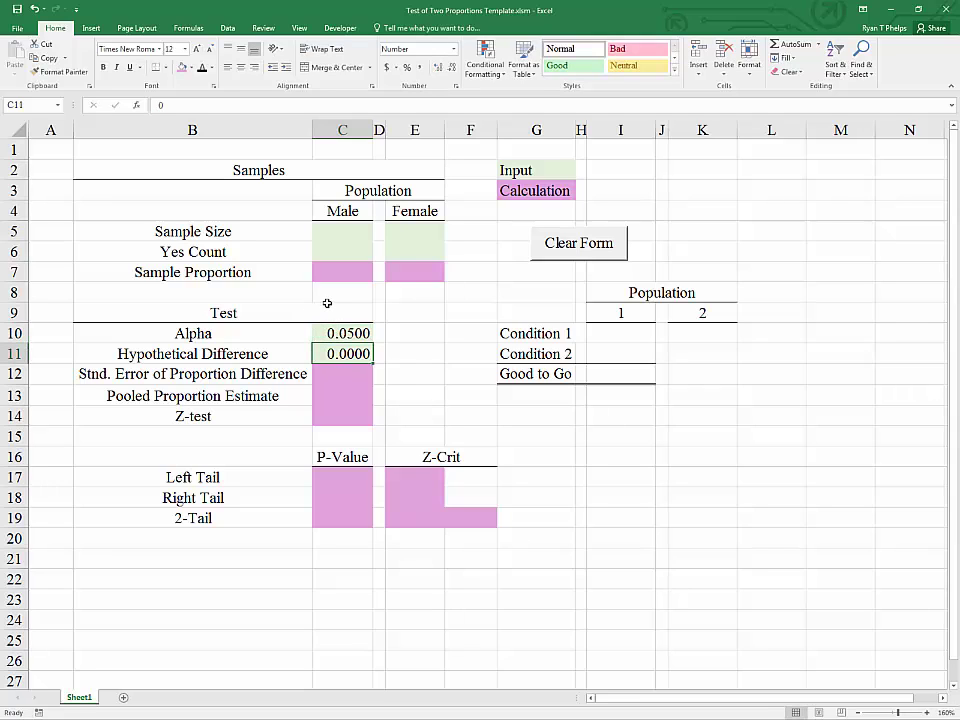
click(332, 305)
click(337, 293)
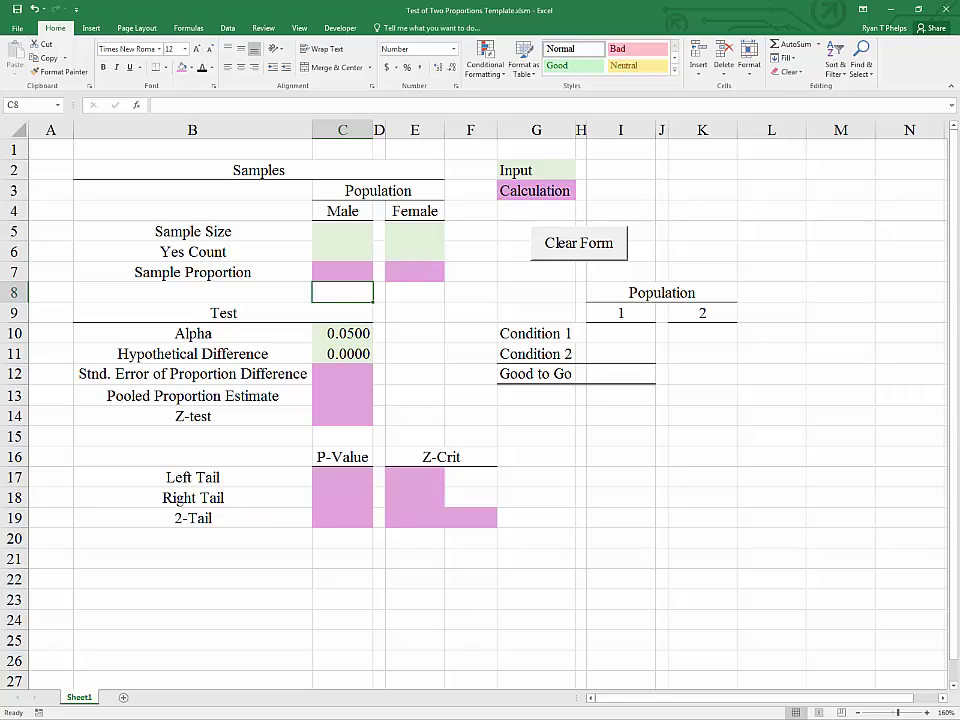
Switch to the Campus Carry data and select the whole table A1:E101
key(alt+Tab)
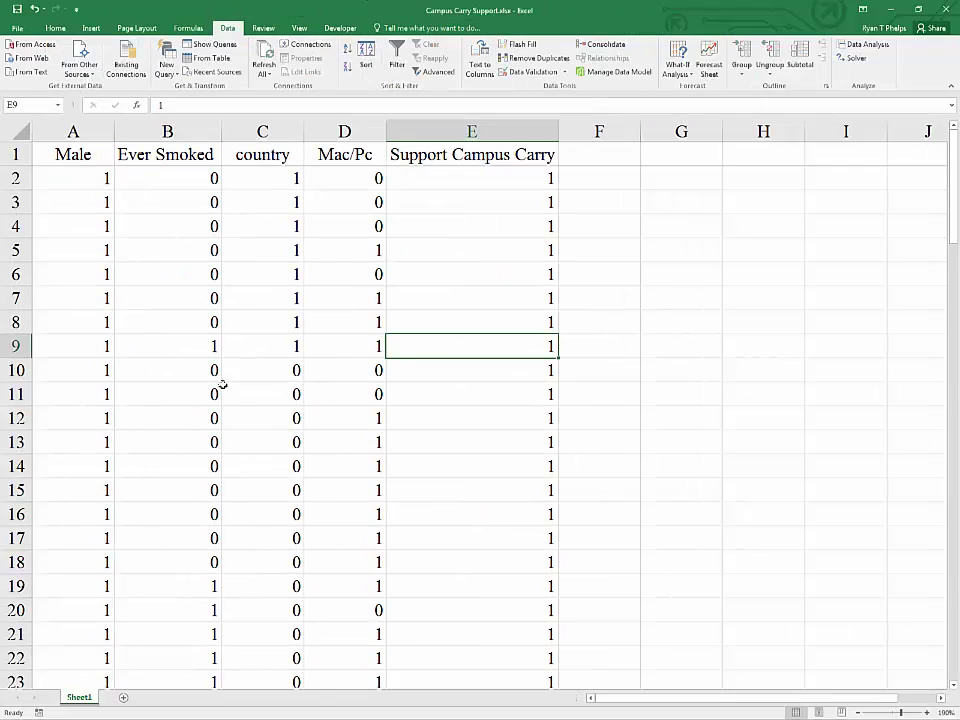
click(64, 150)
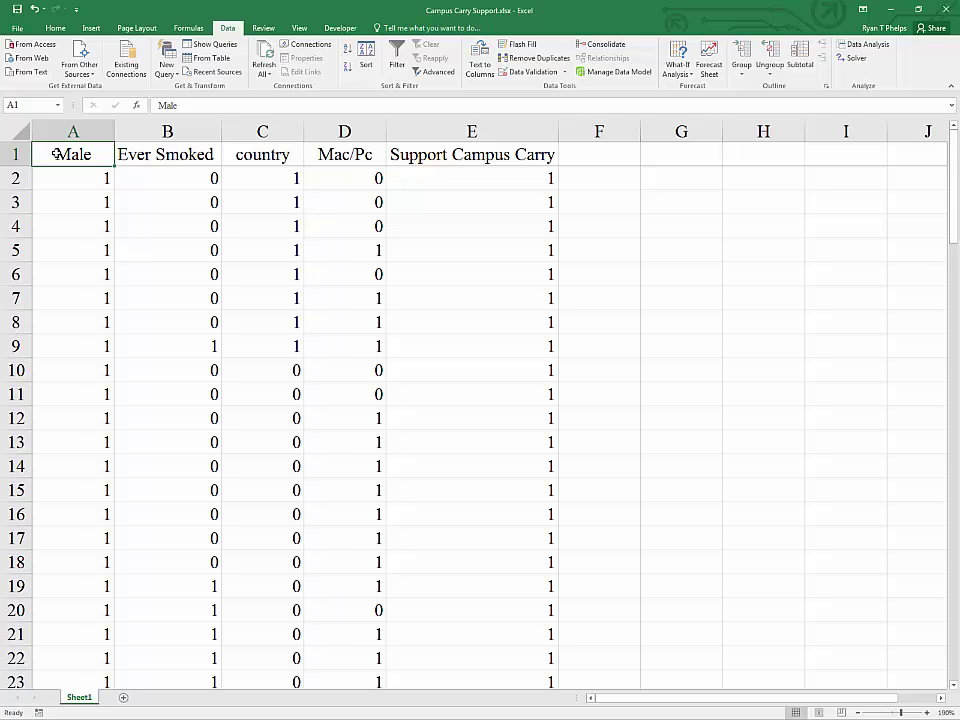
key(ctrl+shift+Right)
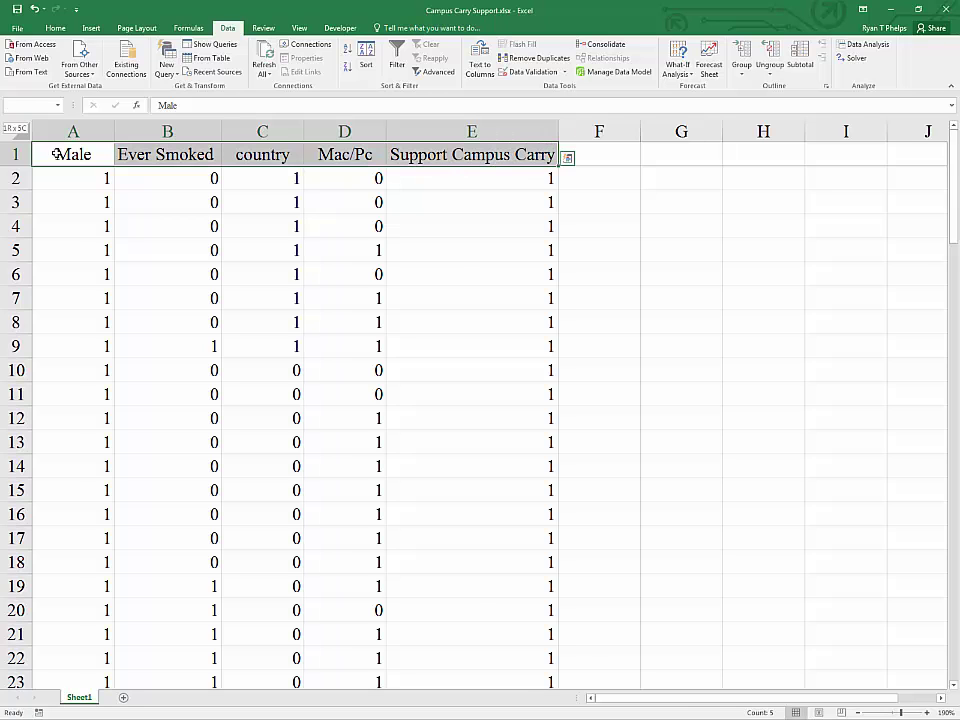
key(ctrl+shift+Down)
scroll(50, 155, down, 4)
scroll(50, 155, up, 20)
scroll(50, 155, up, 6)
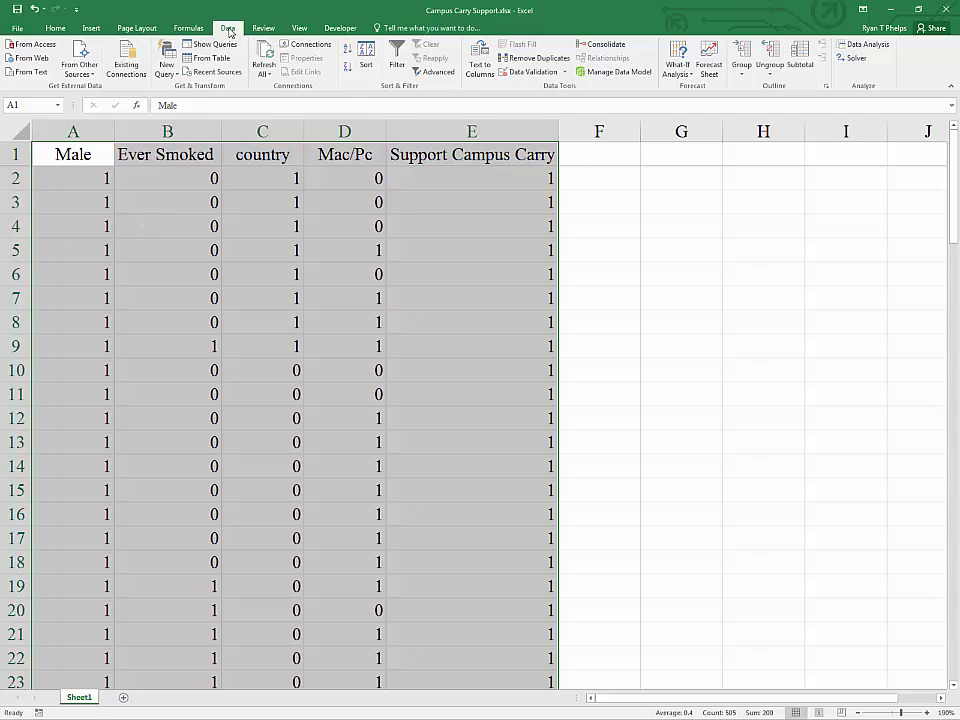
Sort the selected data by the Male column, Largest to Smallest
click(364, 58)
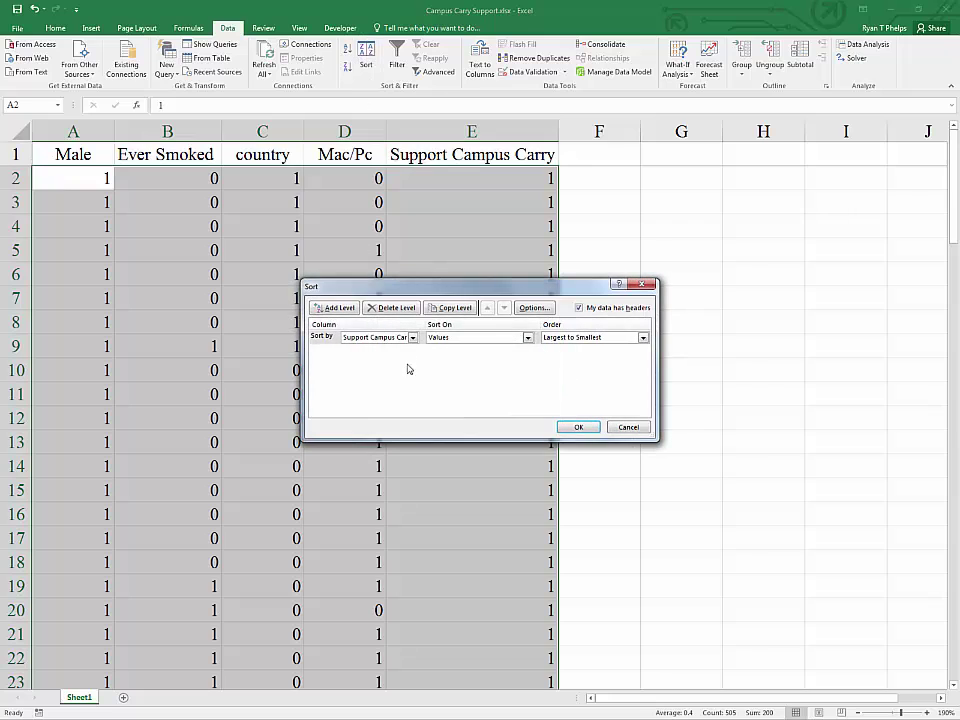
click(386, 338)
click(376, 348)
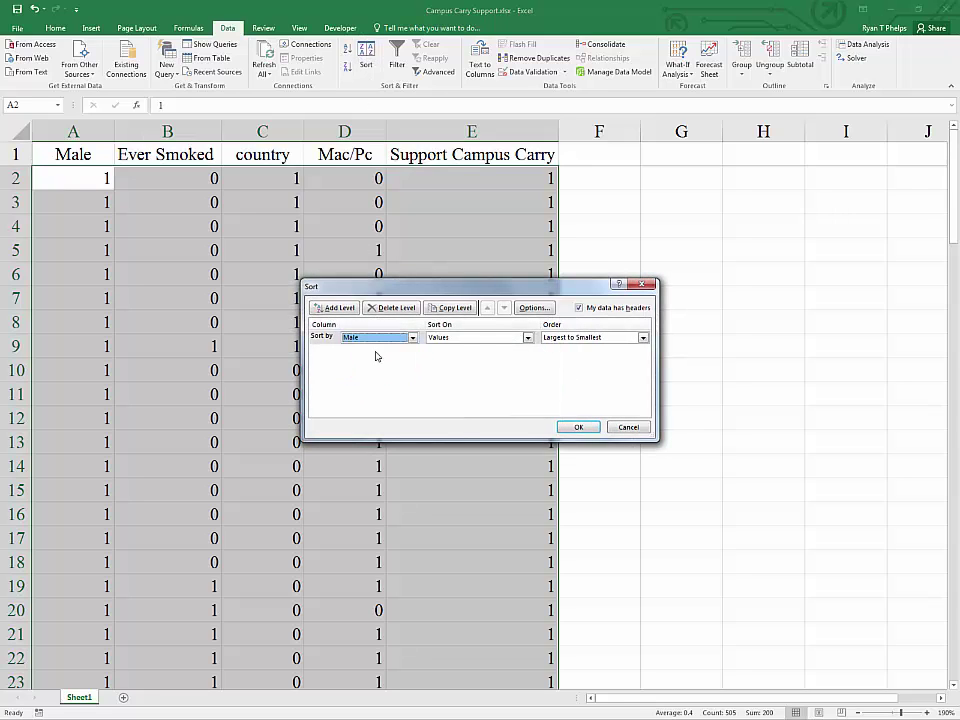
click(585, 338)
click(573, 356)
click(578, 427)
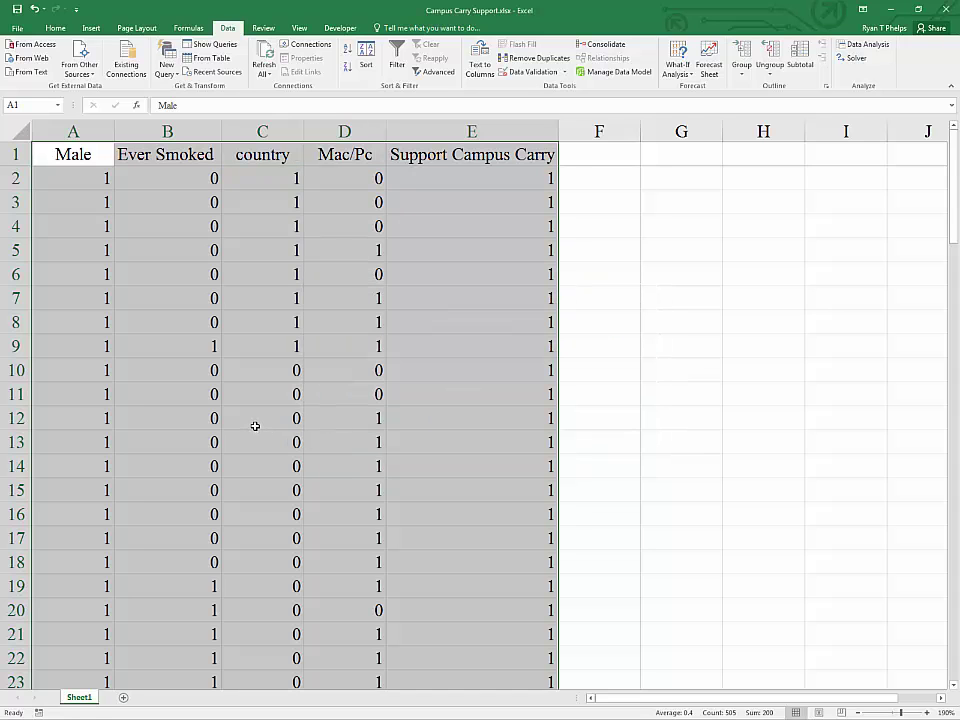
click(253, 424)
click(81, 177)
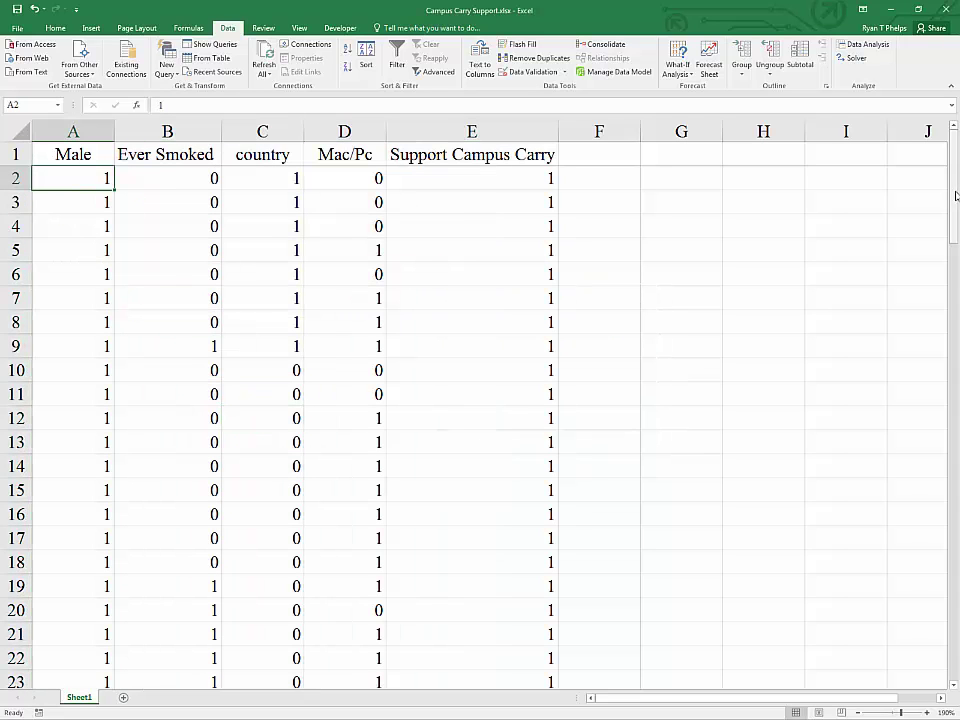
Insert a blank row 41 between the male and female records
drag(953, 190, 928, 336)
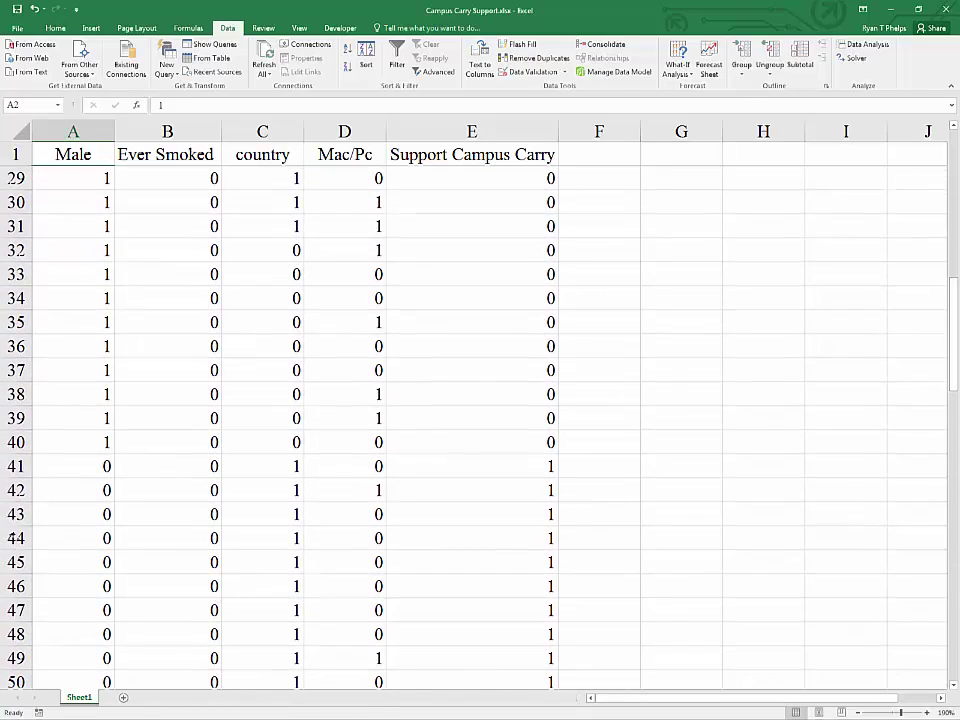
right_click(16, 465)
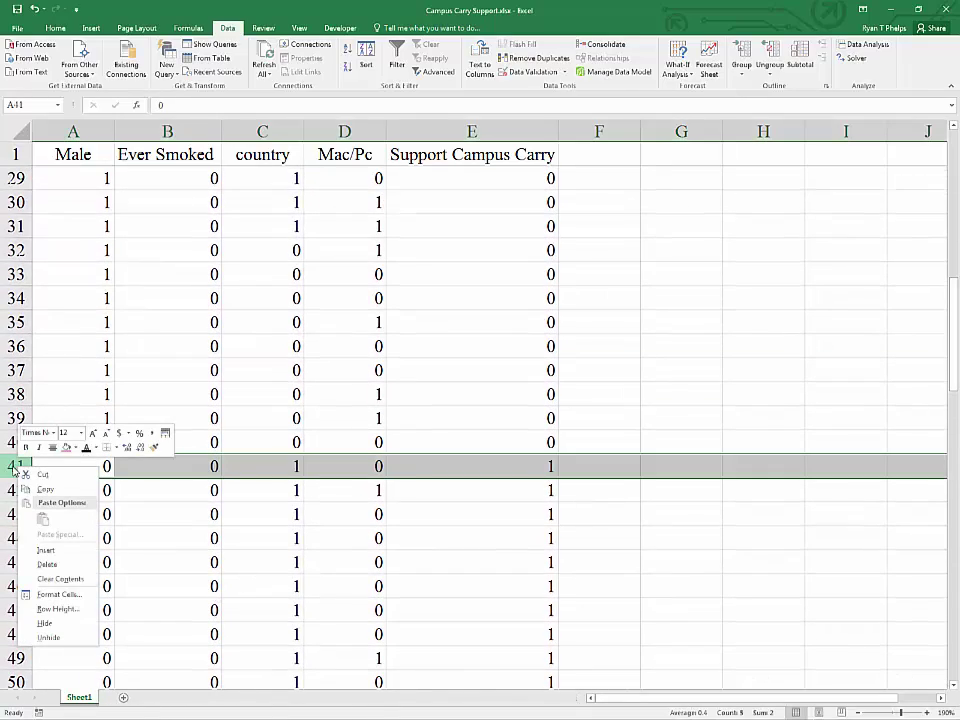
click(52, 554)
click(88, 459)
click(98, 449)
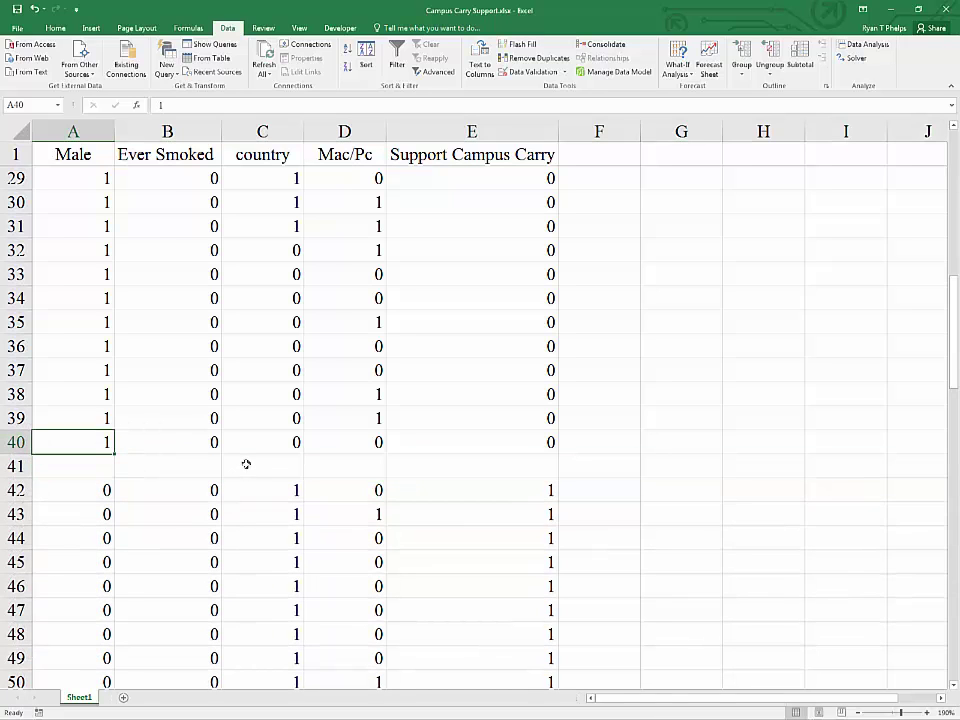
Check the split: males end at row 40, females run from row 42 to 102
key(ctrl+Up)
key(ctrl+Down)
key(ctrl+Up)
key(ctrl+Down)
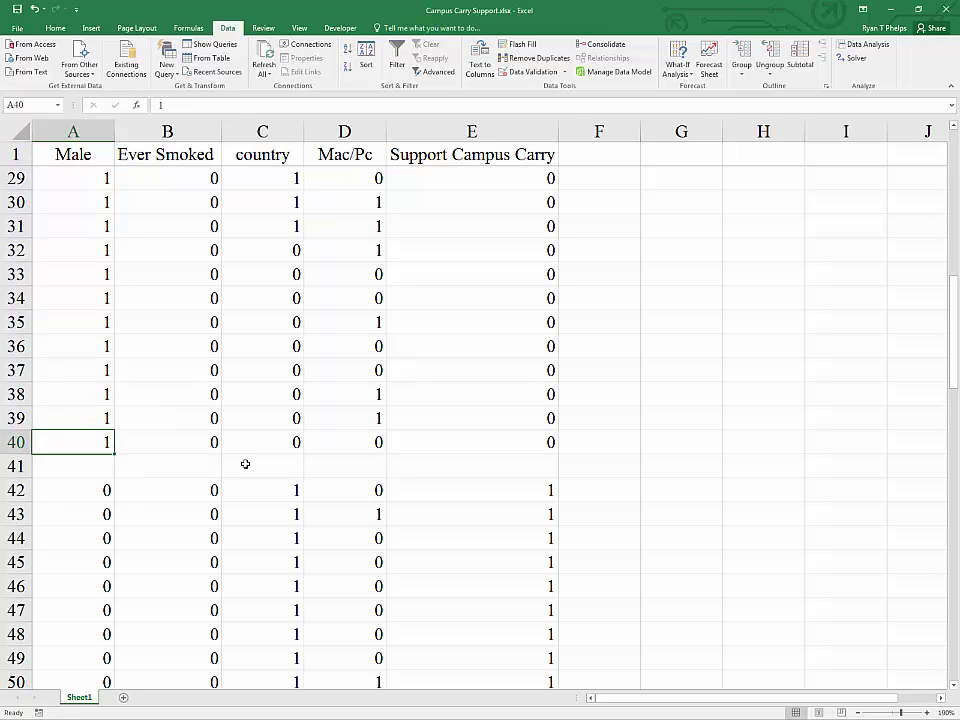
key(Down)
key(Down)
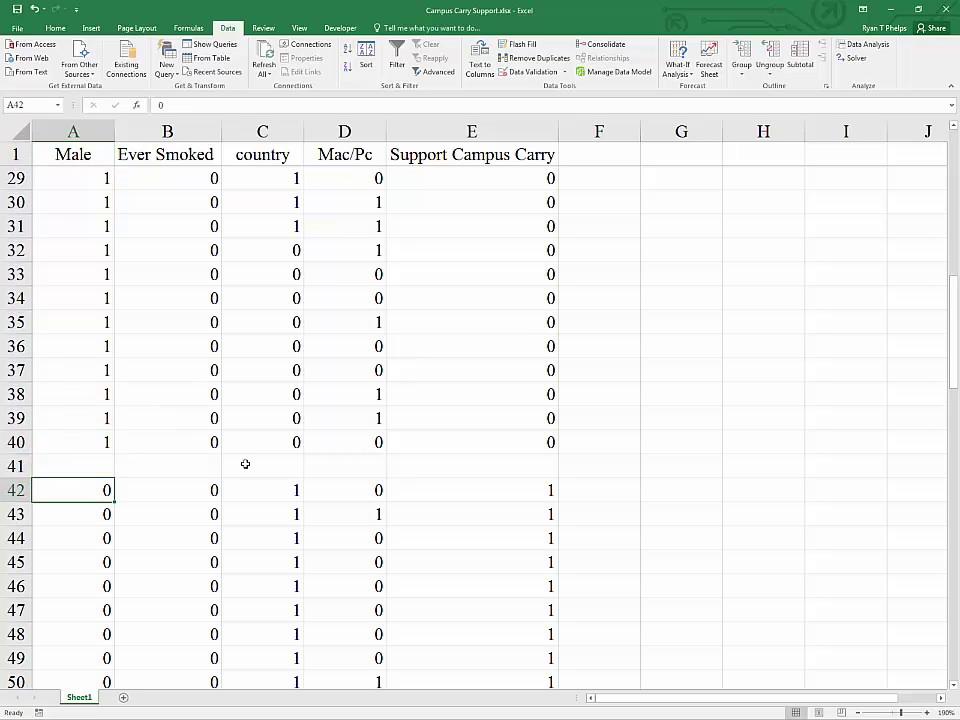
key(ctrl+Down)
key(ctrl+Up)
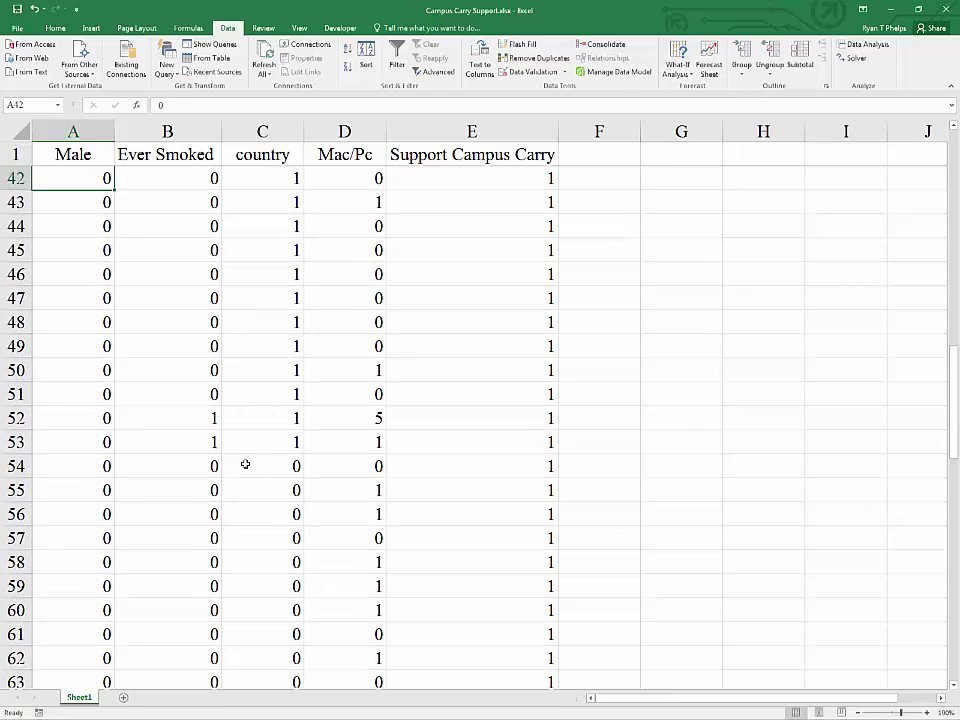
key(Up)
key(Up)
key(Down)
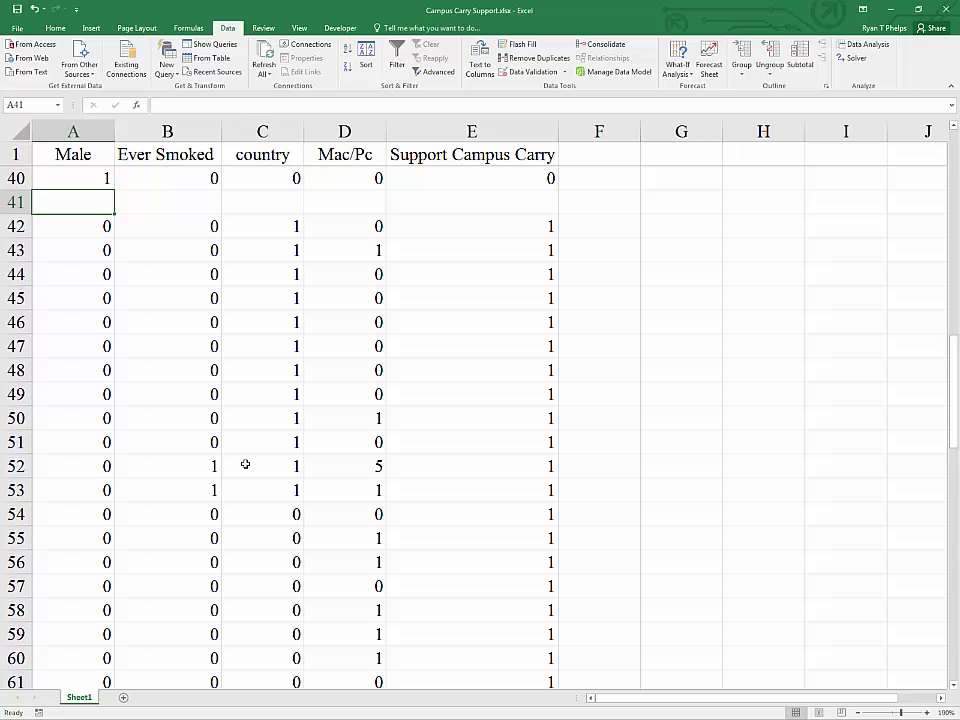
key(Down)
key(Right)
key(Right)
key(Right)
key(Right)
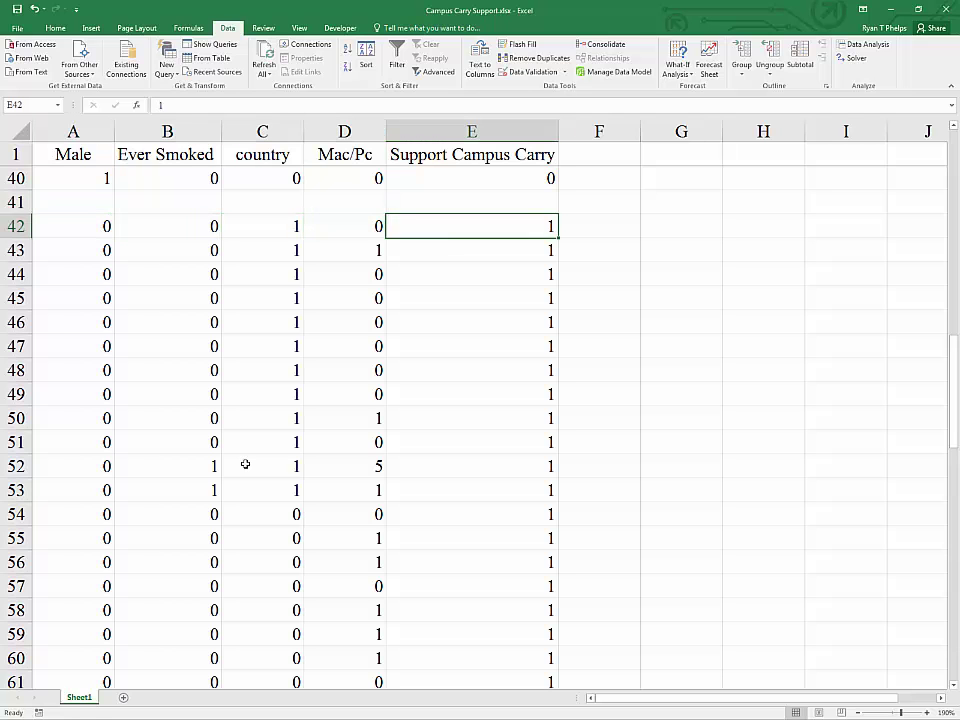
key(Up)
Tile the data workbook and the template side by side, then maximize the template
click(918, 9)
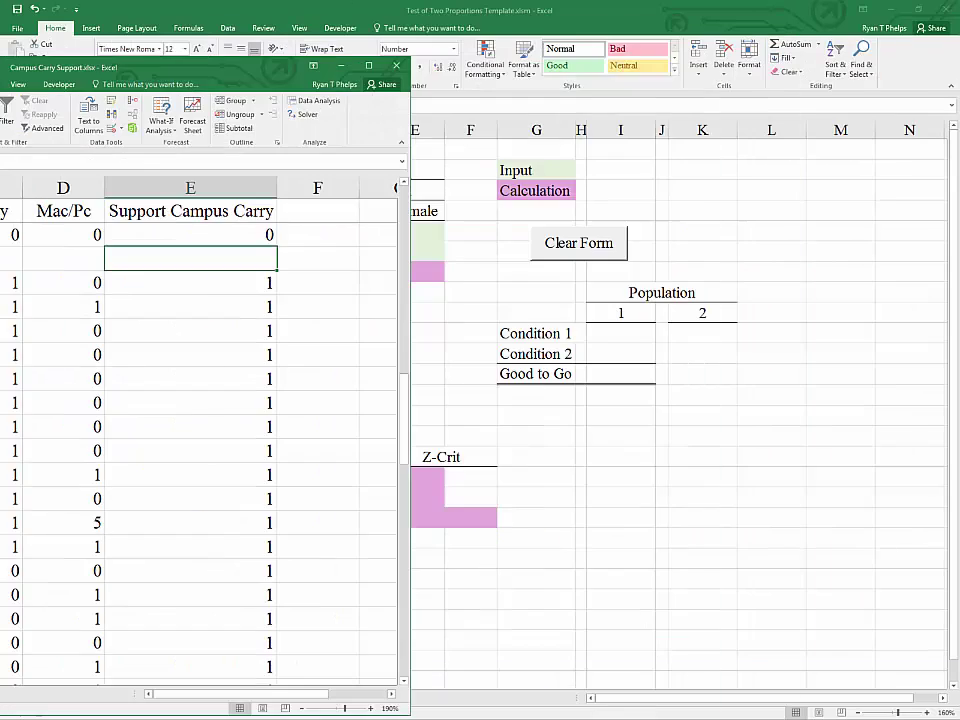
click(340, 65)
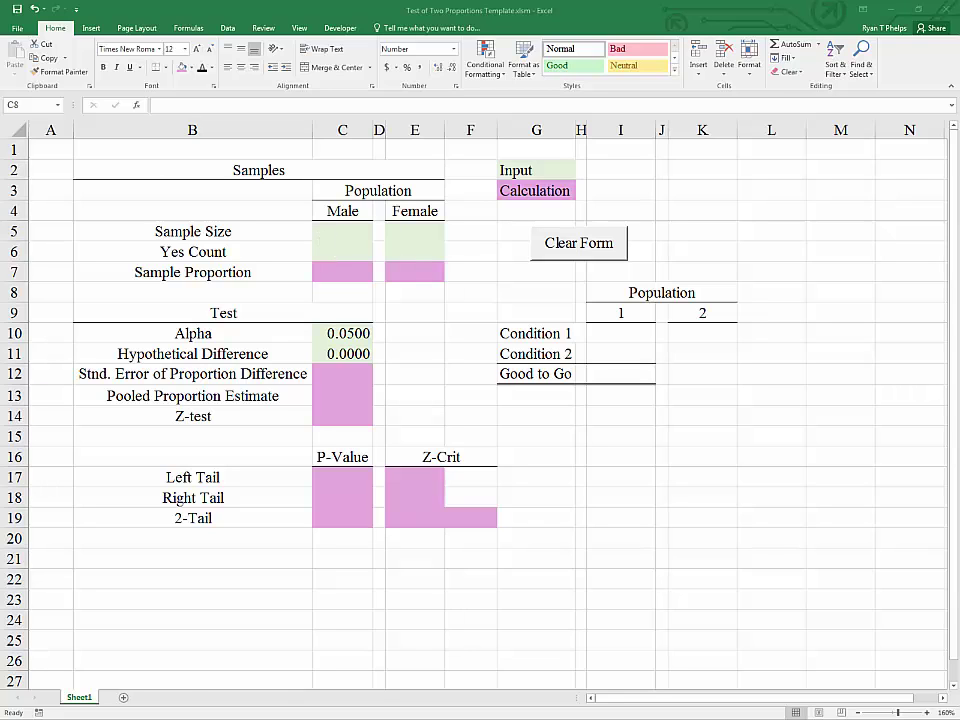
key(alt+Tab)
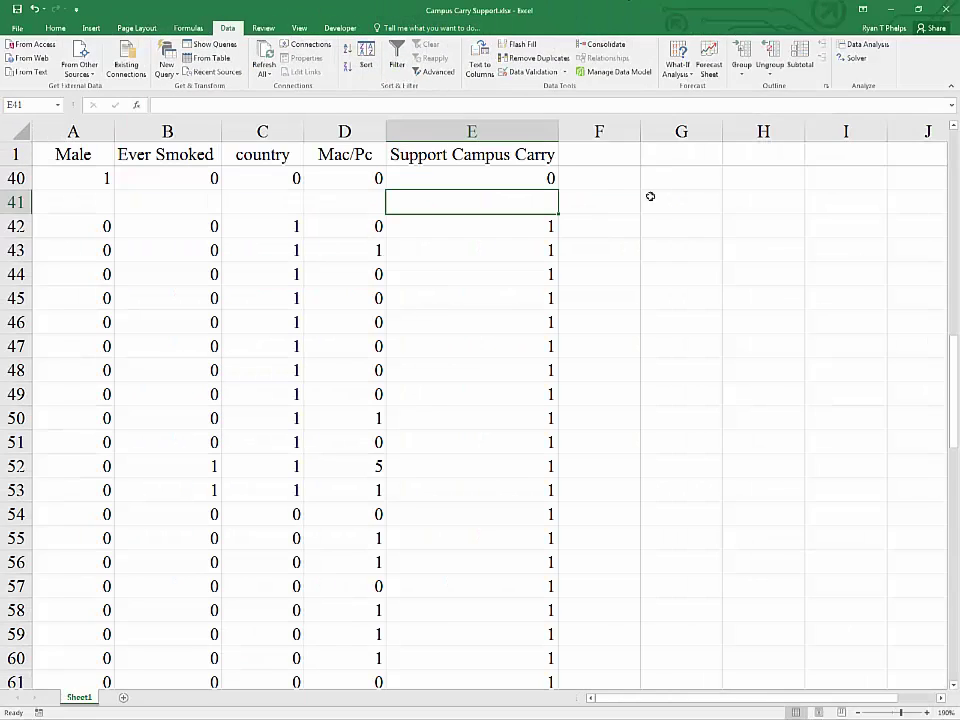
key(super+Right)
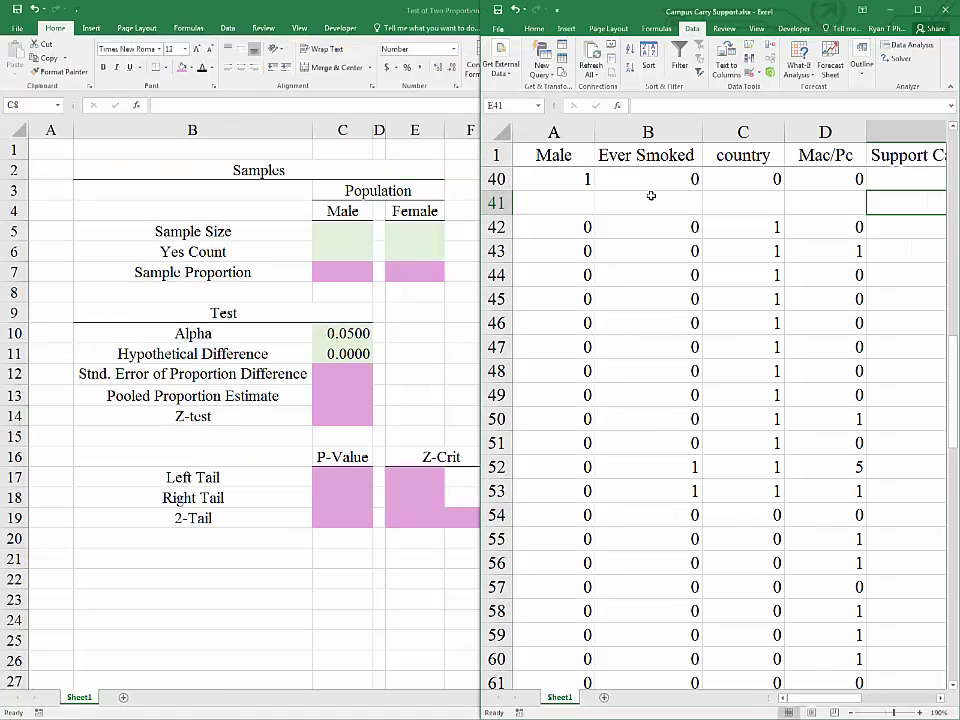
double_click(318, 8)
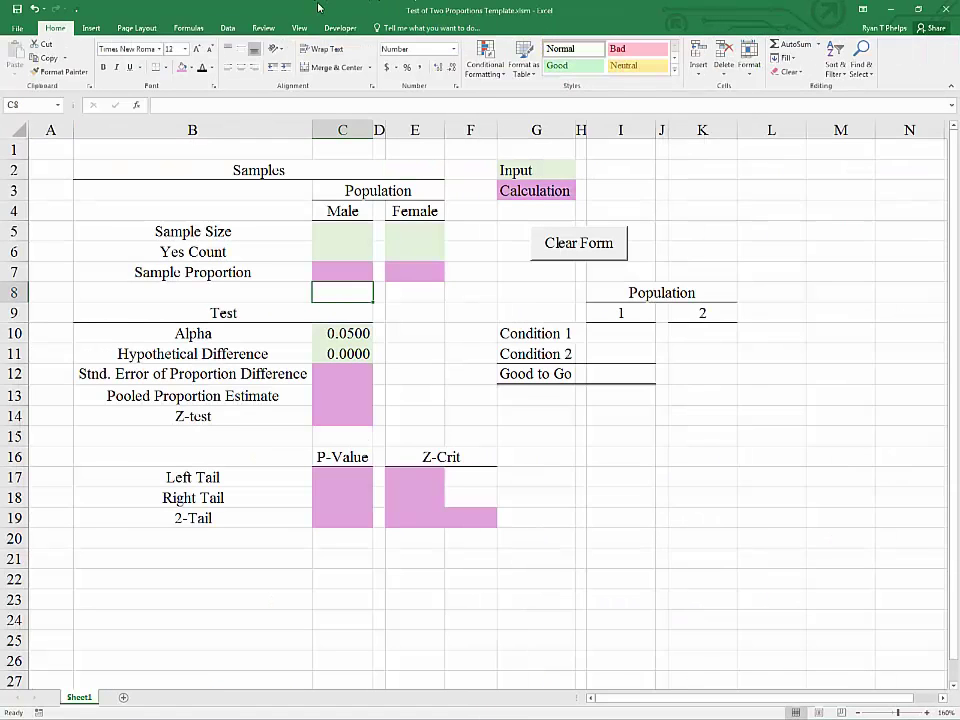
Restore the template beside the data and select male support values E1:E40 to read Count and Sum
double_click(318, 8)
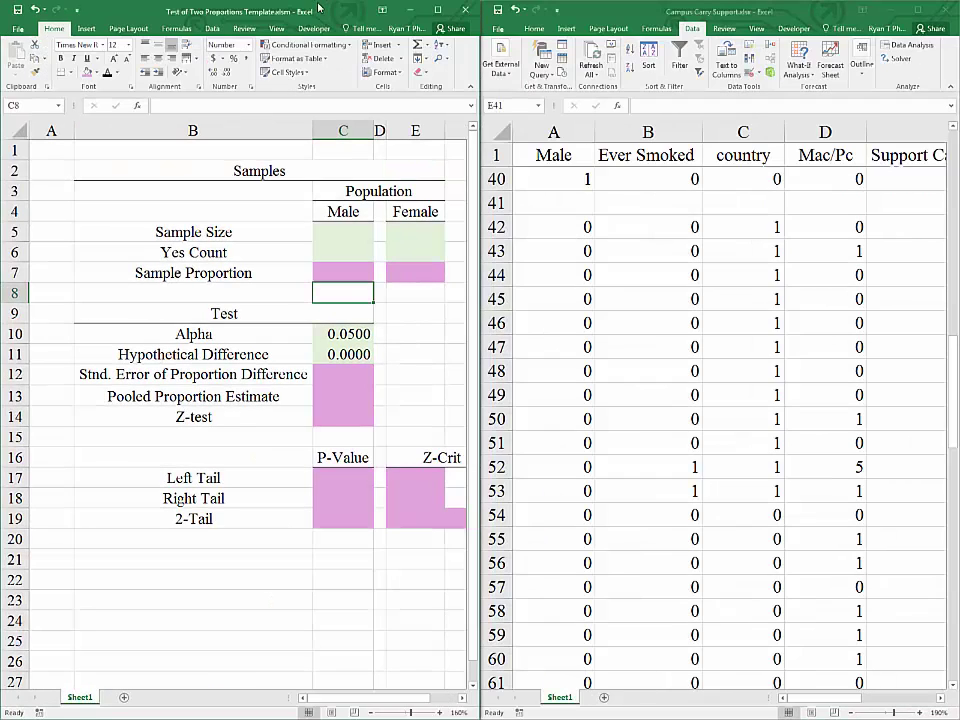
scroll(609, 376, up, 13)
scroll(609, 376, down, 10)
click(592, 370)
key(Right)
key(Right)
key(Right)
key(Right)
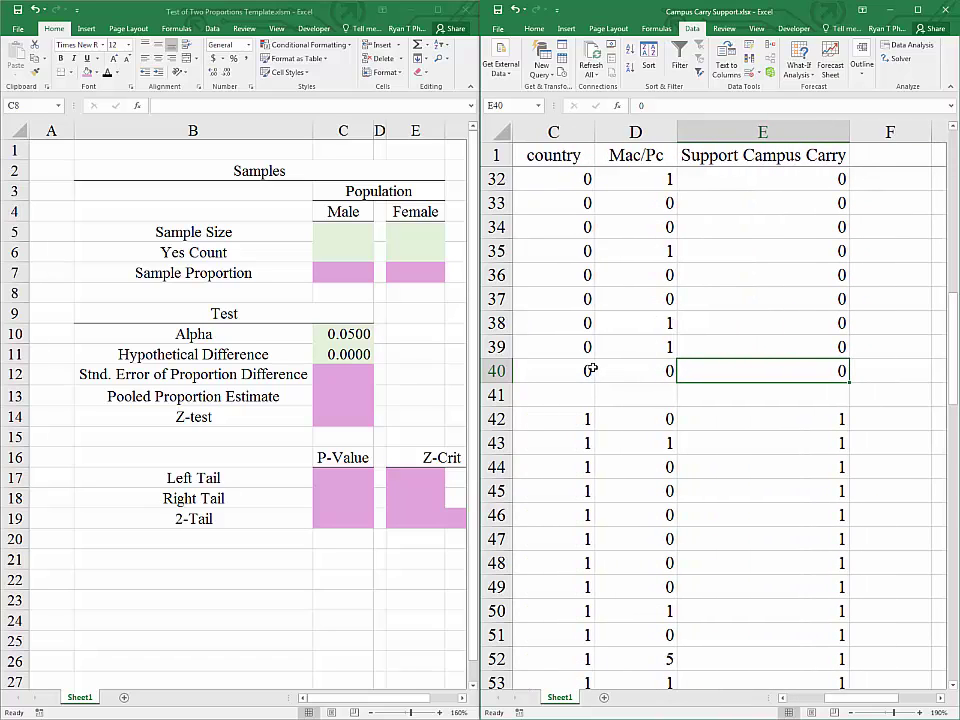
key(ctrl+shift+Up)
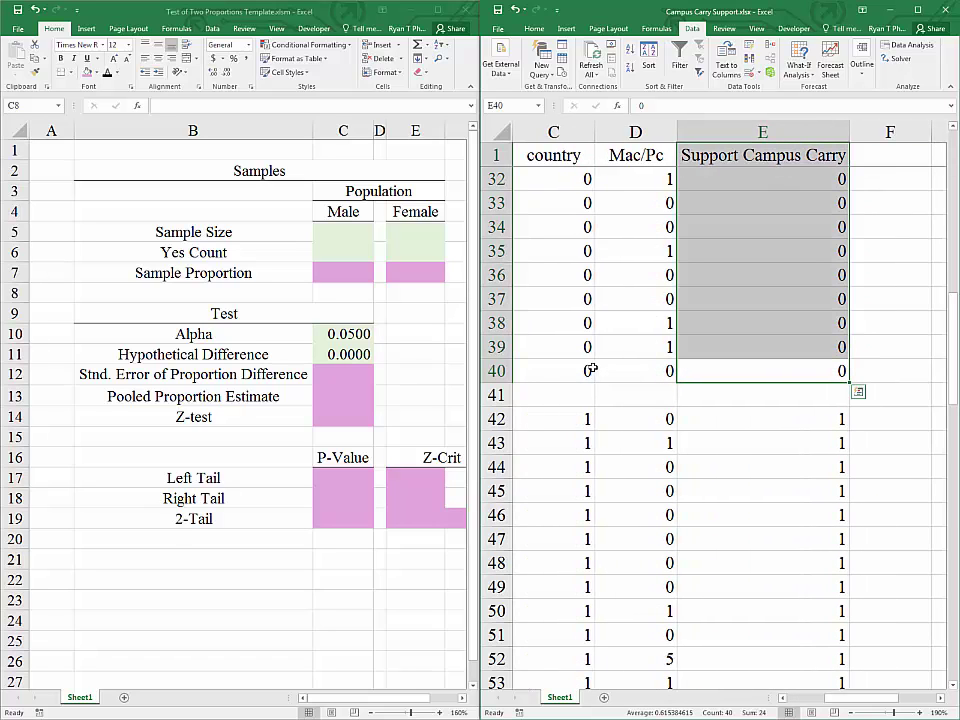
scroll(592, 370, up, 10)
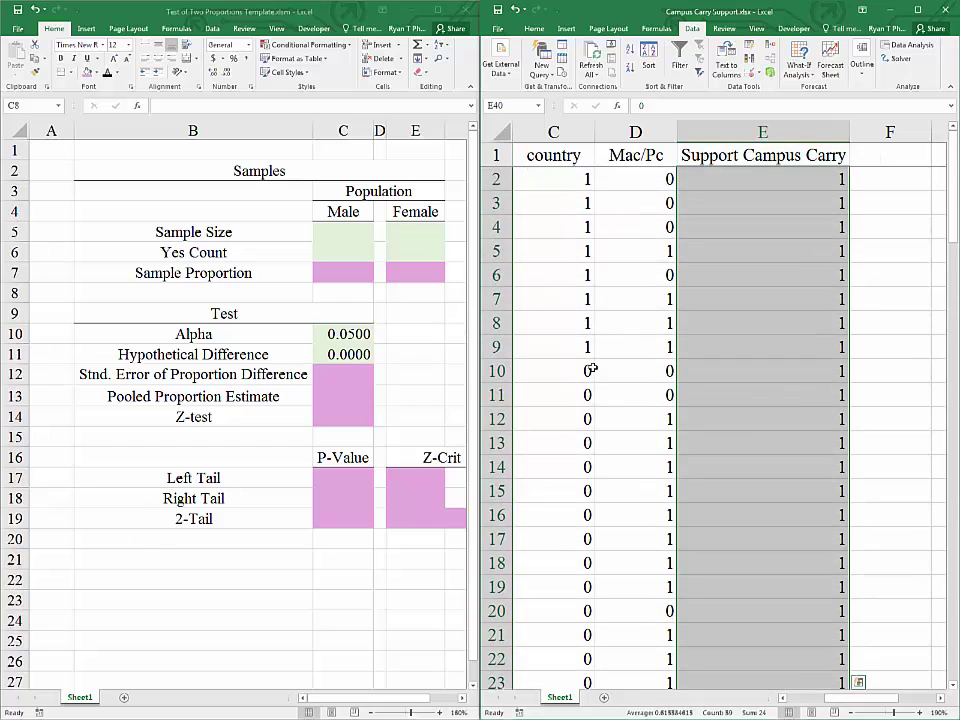
scroll(592, 370, down, 11)
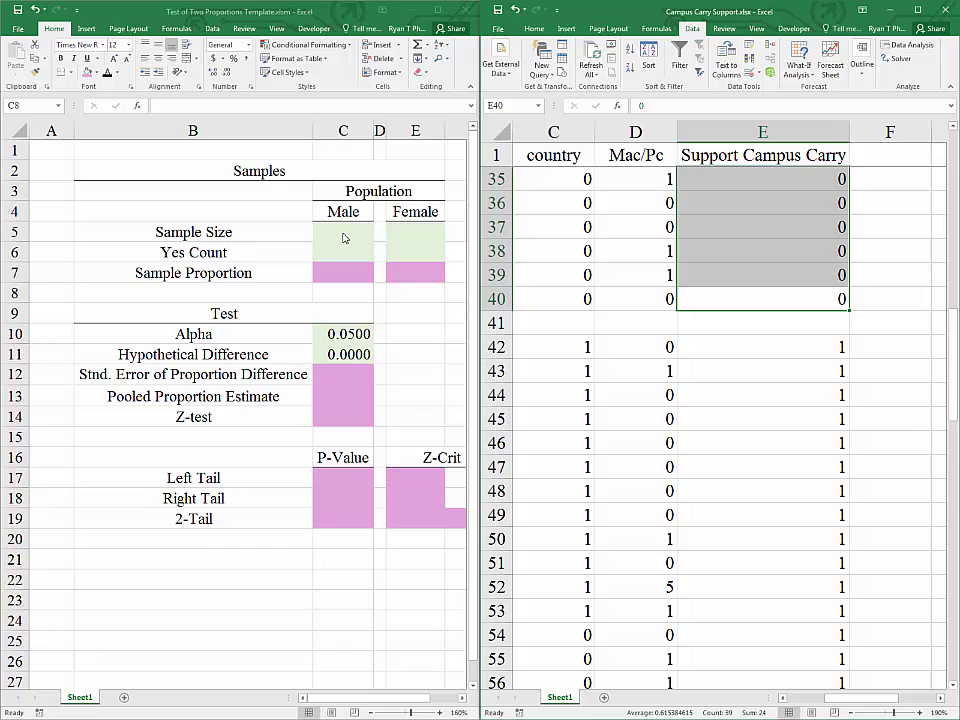
Enter Male Sample Size 39 in C5 and Yes Count 24 in C6
click(343, 233)
text(39)
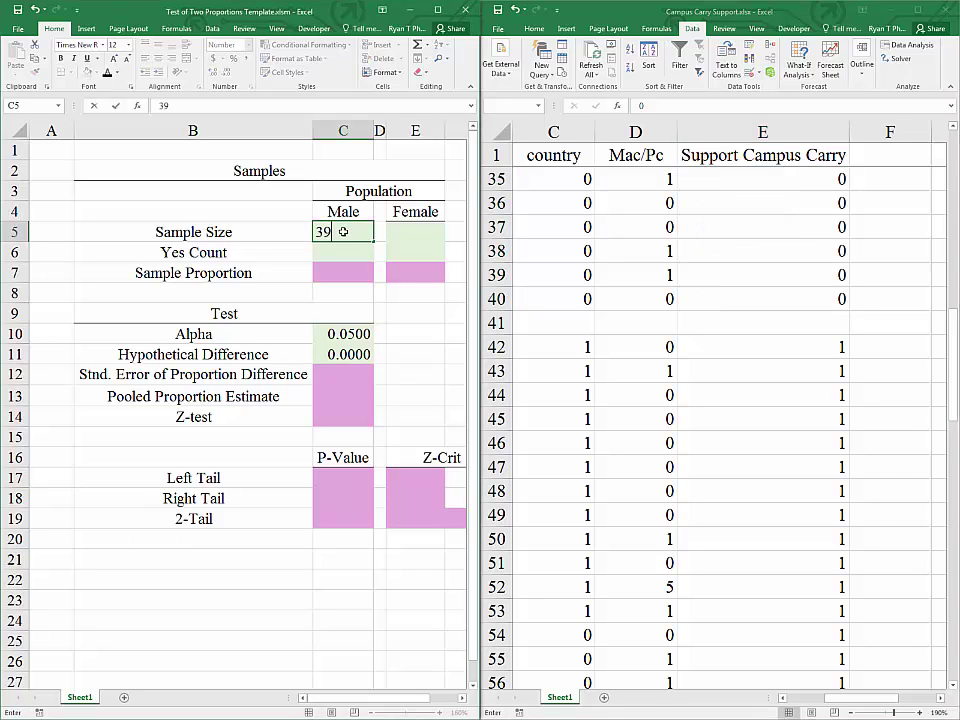
key(Return)
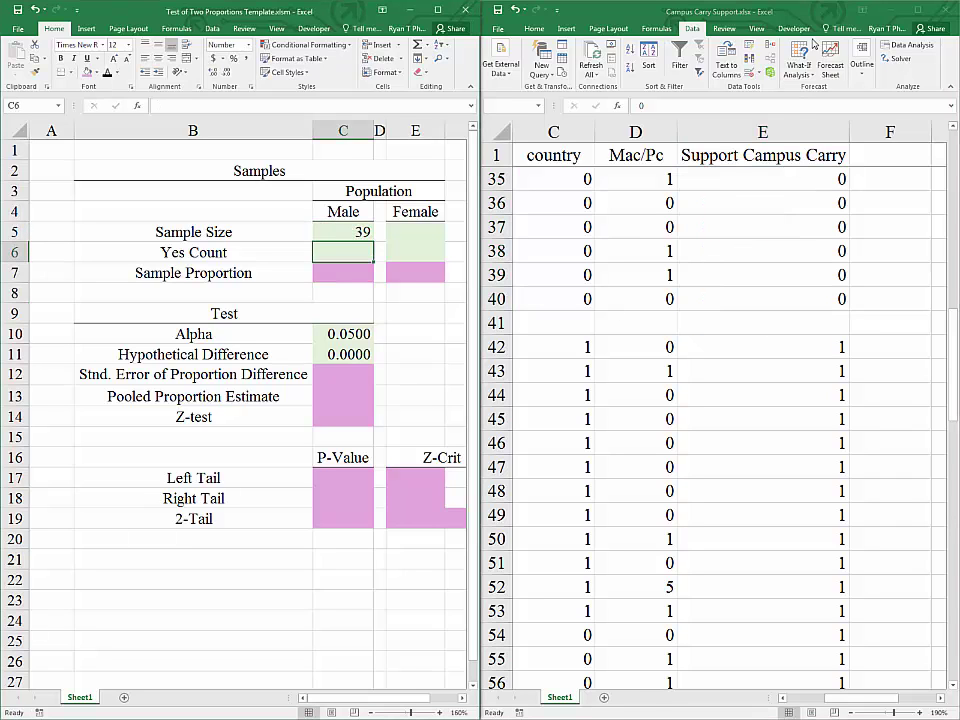
click(817, 20)
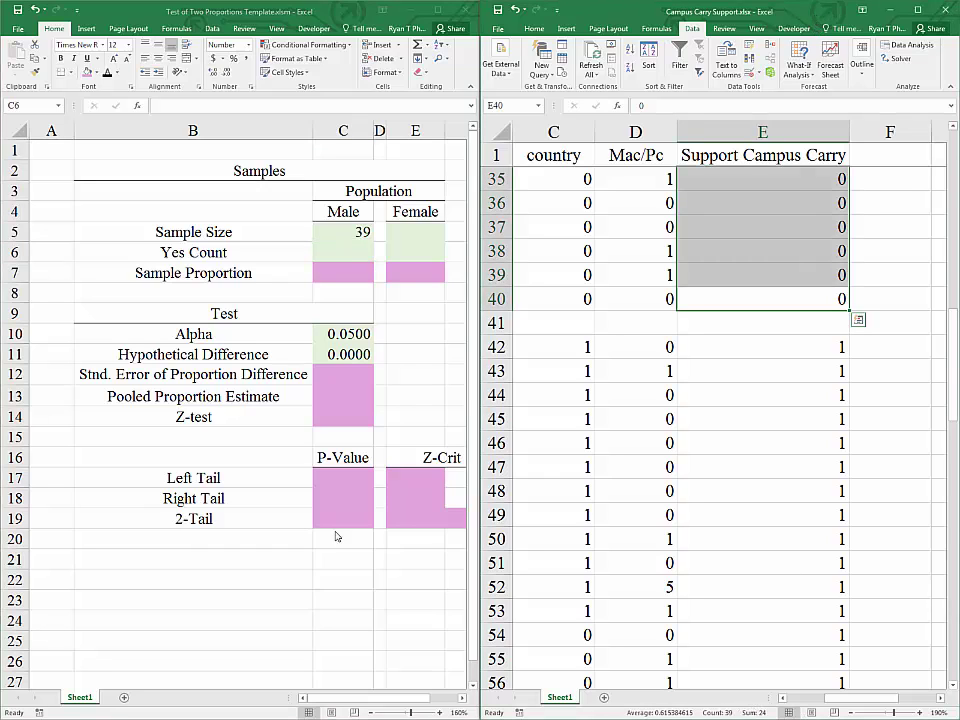
click(328, 250)
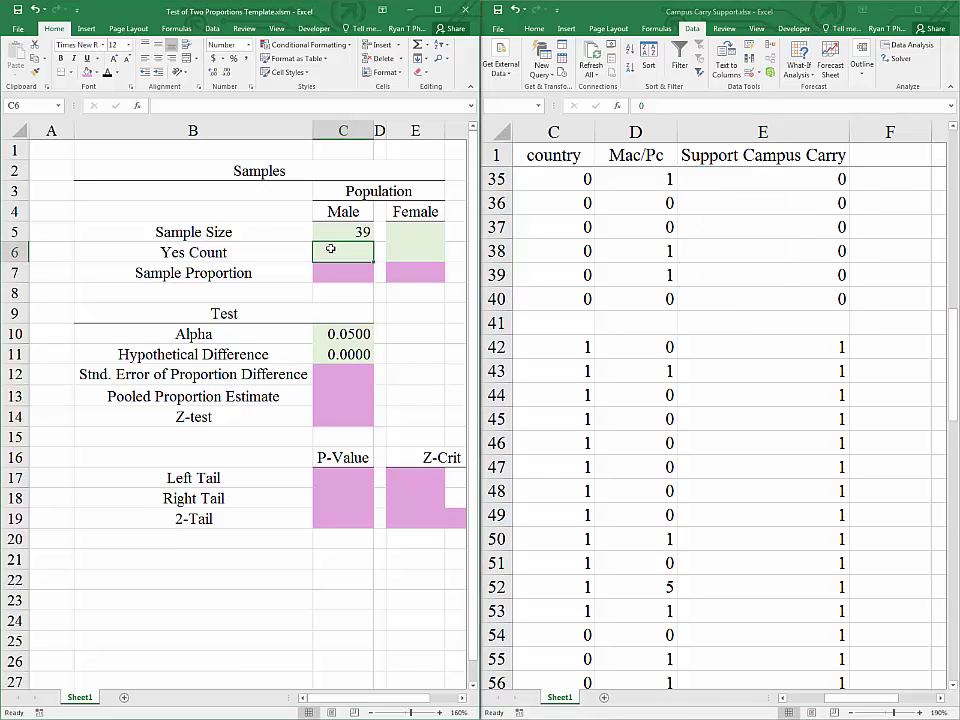
text(24)
key(Return)
key(Right)
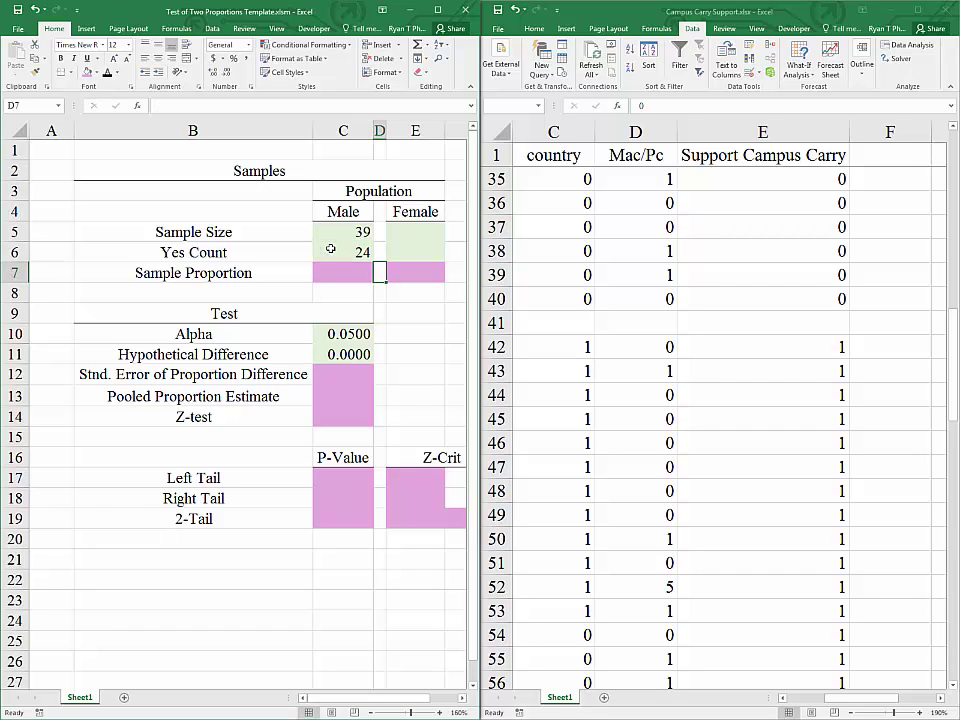
Select the female Support Campus Carry values E42:E102 to read their Count and Sum
key(Right)
key(Up)
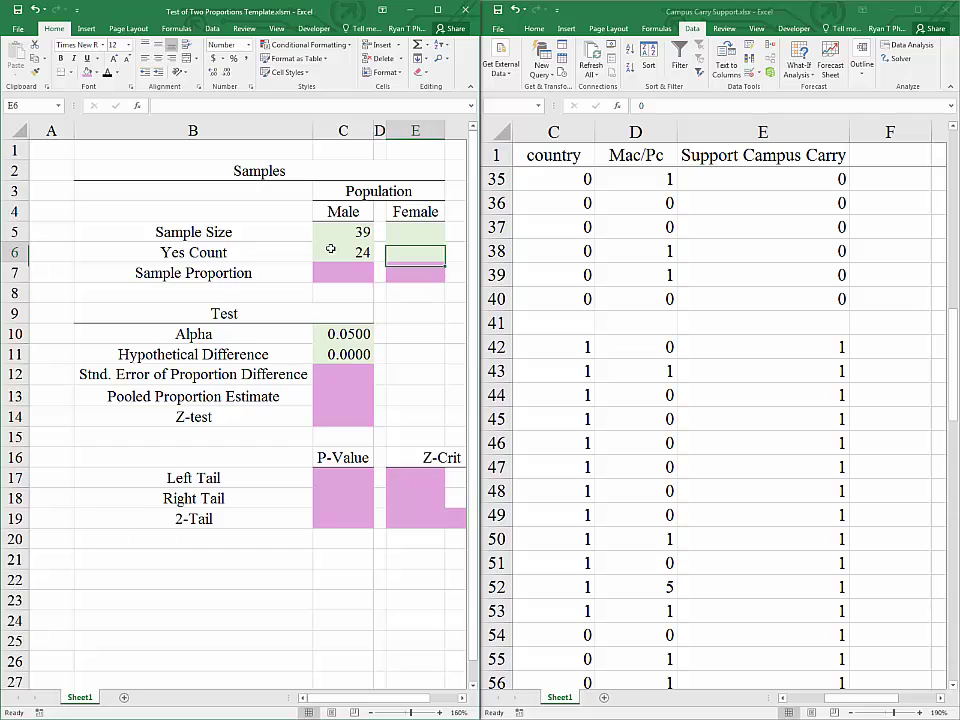
click(771, 338)
key(Down)
key(Down)
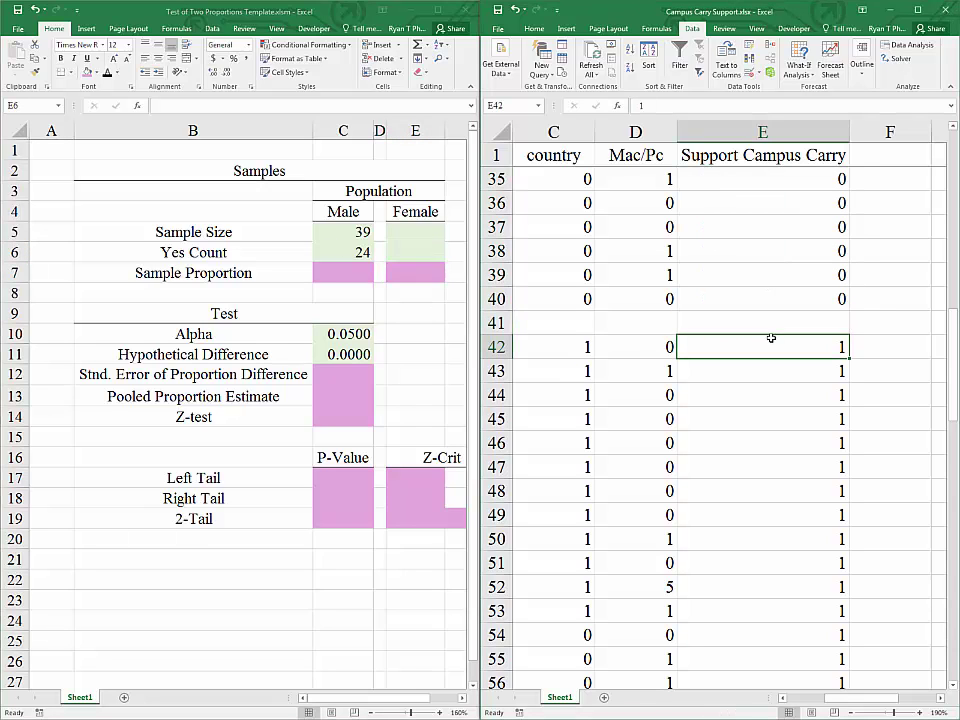
key(Left)
key(Left)
key(Left)
key(Left)
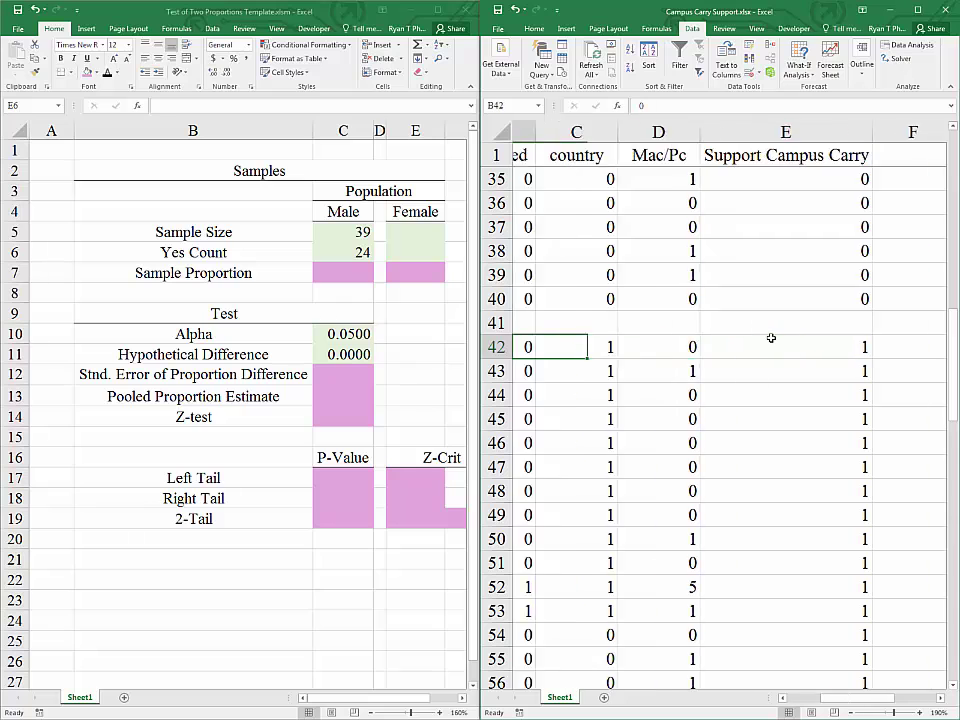
key(Down)
key(Up)
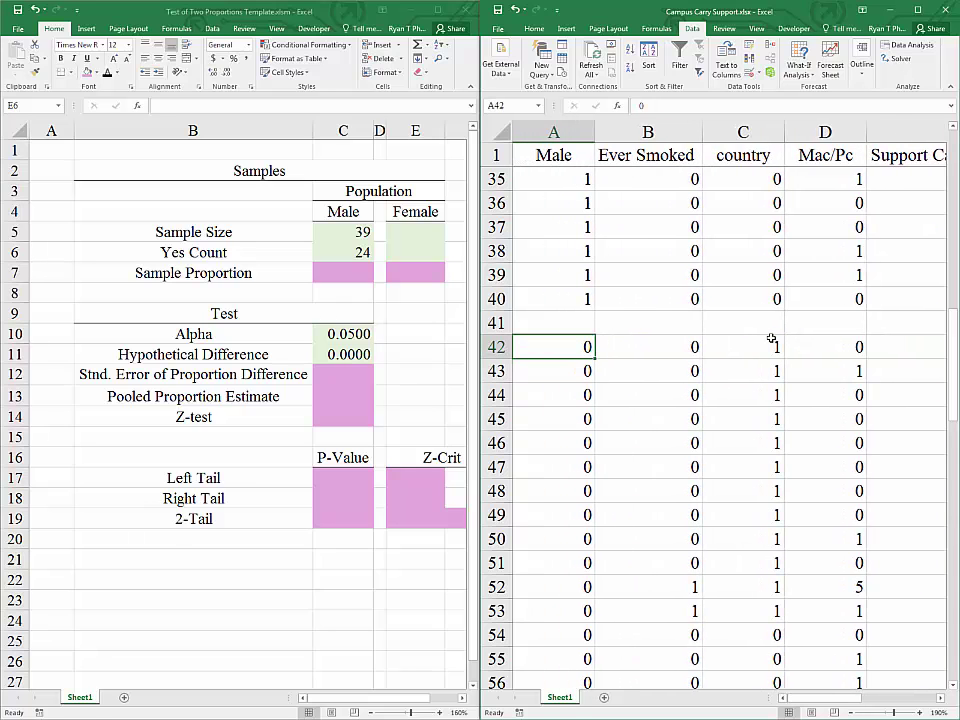
key(Right)
key(Right)
key(Right)
key(Right)
key(Right)
key(Left)
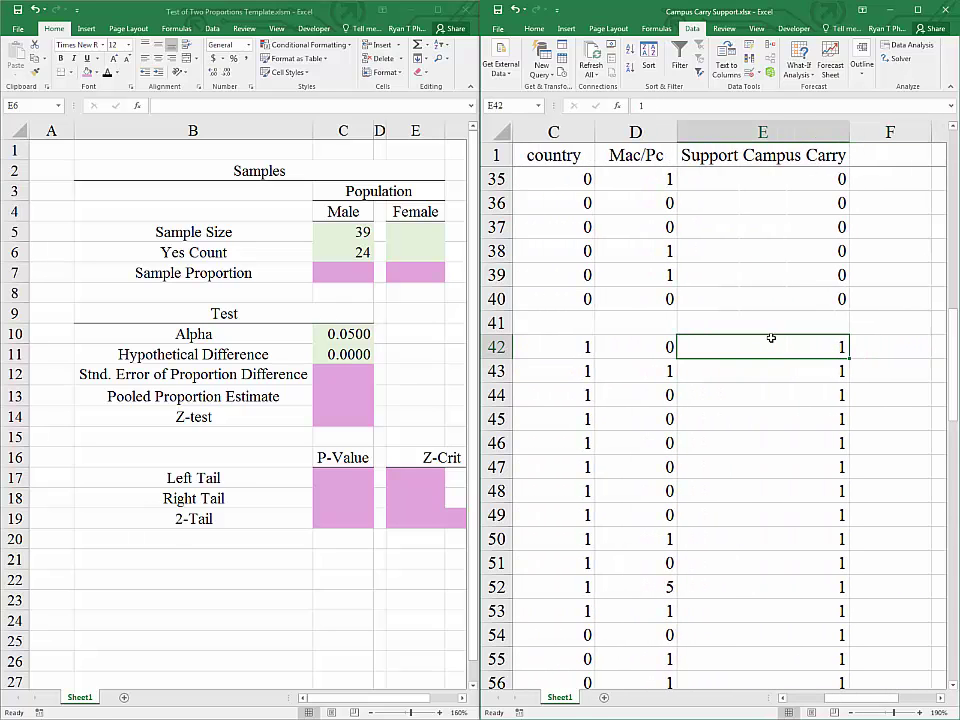
key(ctrl+shift+Down)
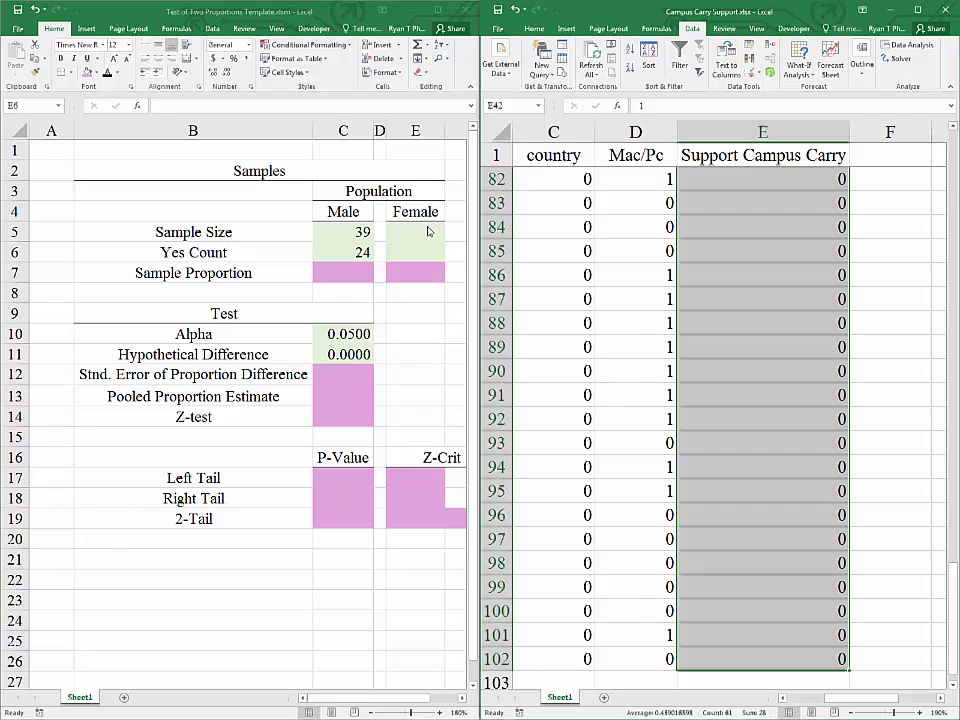
Enter Female Sample Size 61 in E5 and Yes Count 28 in E6
click(413, 230)
text(61)
key(Return)
text(28)
key(Return)
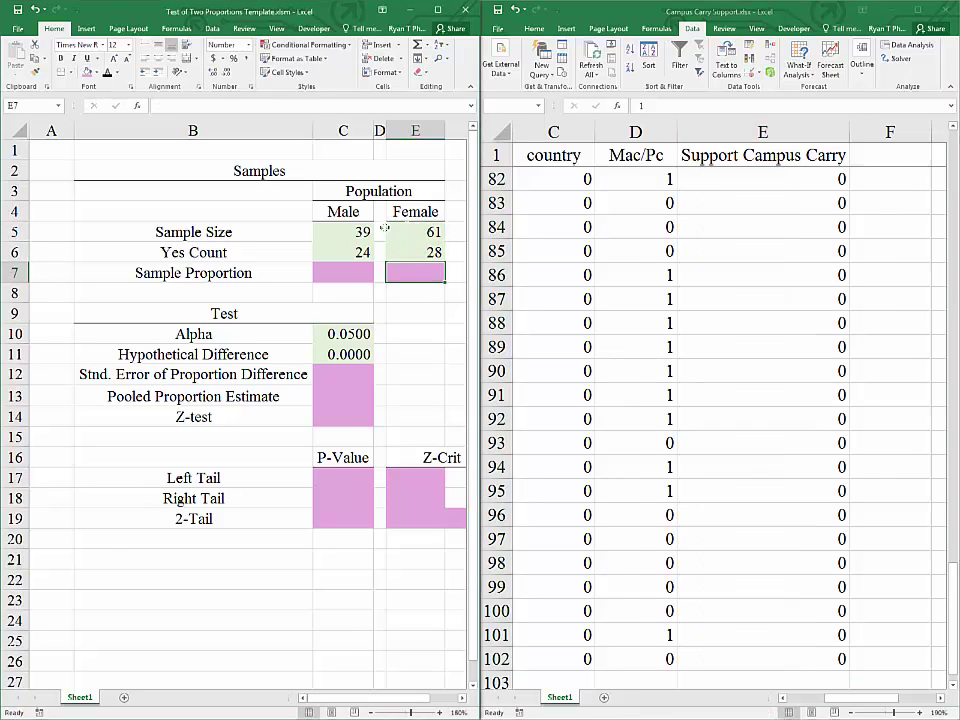
click(366, 312)
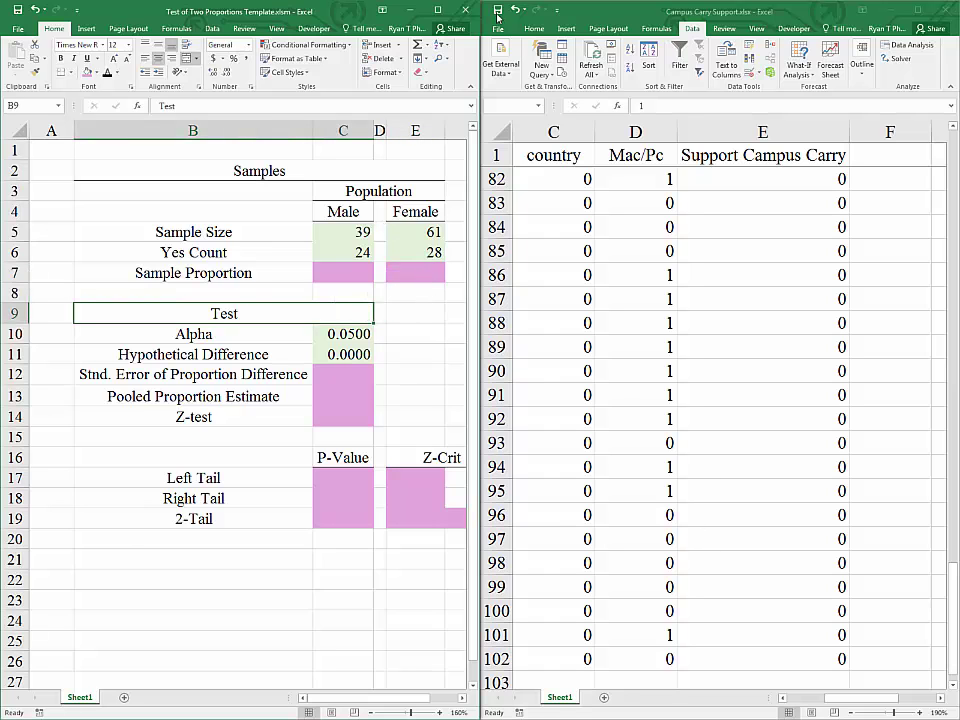
Enter =C6/C5 in C7 for the Male sample proportion, 0.6154
click(441, 10)
click(561, 444)
click(416, 270)
click(347, 274)
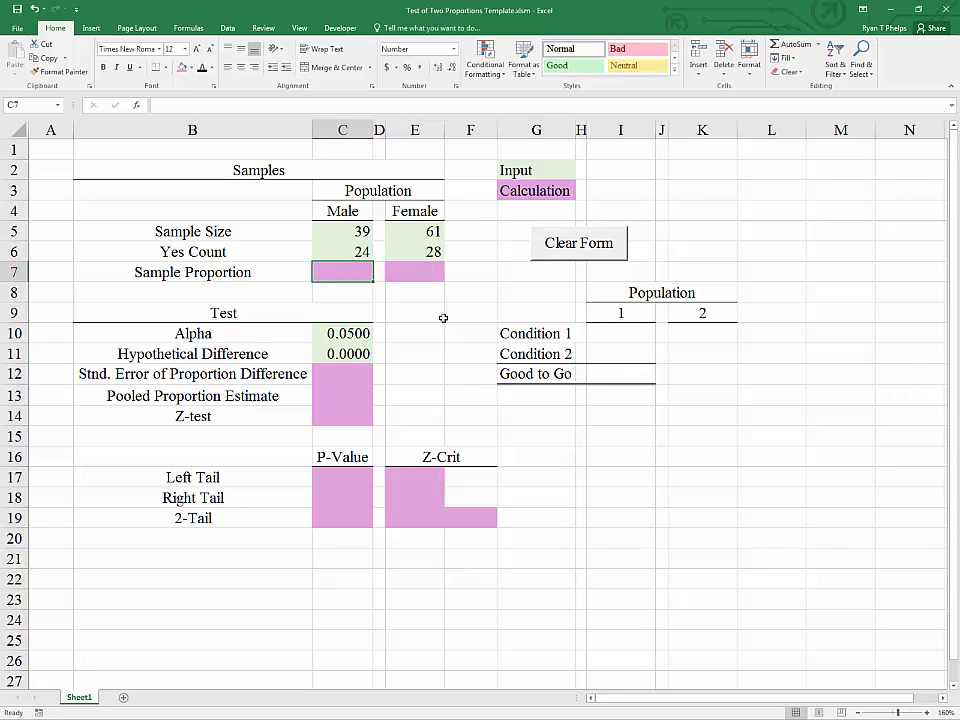
text(=)
key(Up)
text(/)
key(Up)
key(Up)
key(Return)
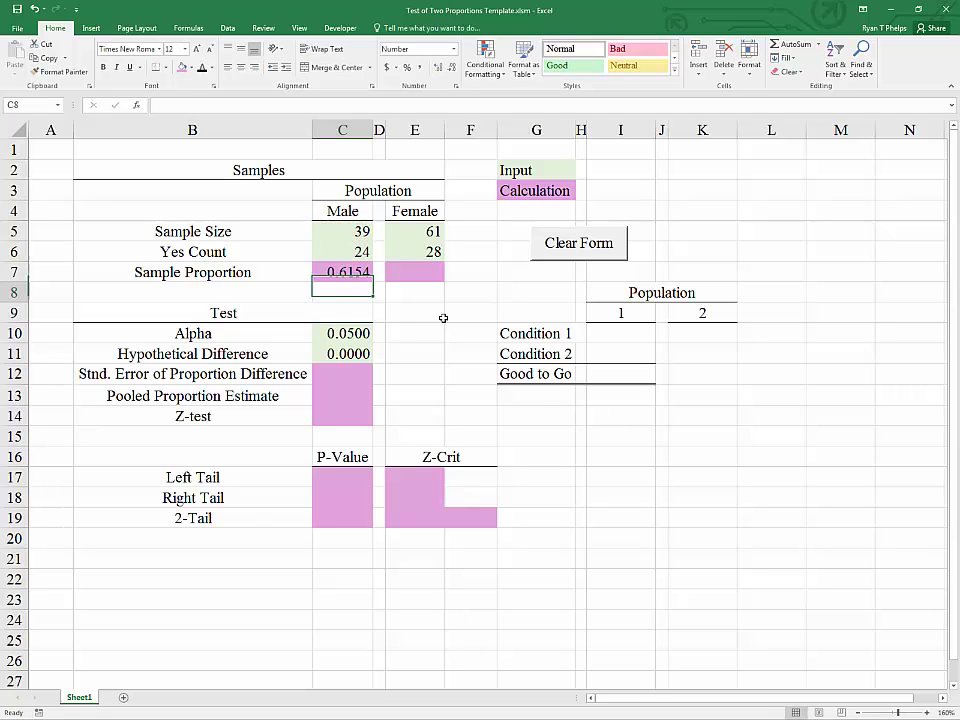
Copy the proportion formula from C7 to E7, giving Female 0.4590
click(355, 271)
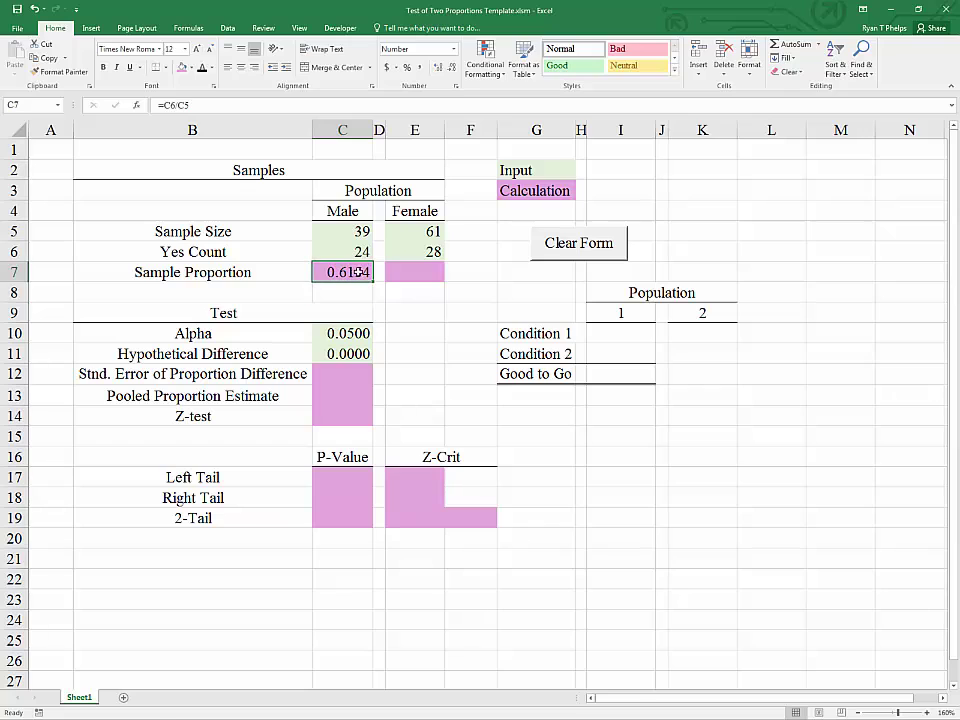
key(ctrl+c)
click(400, 272)
key(ctrl+v)
click(403, 289)
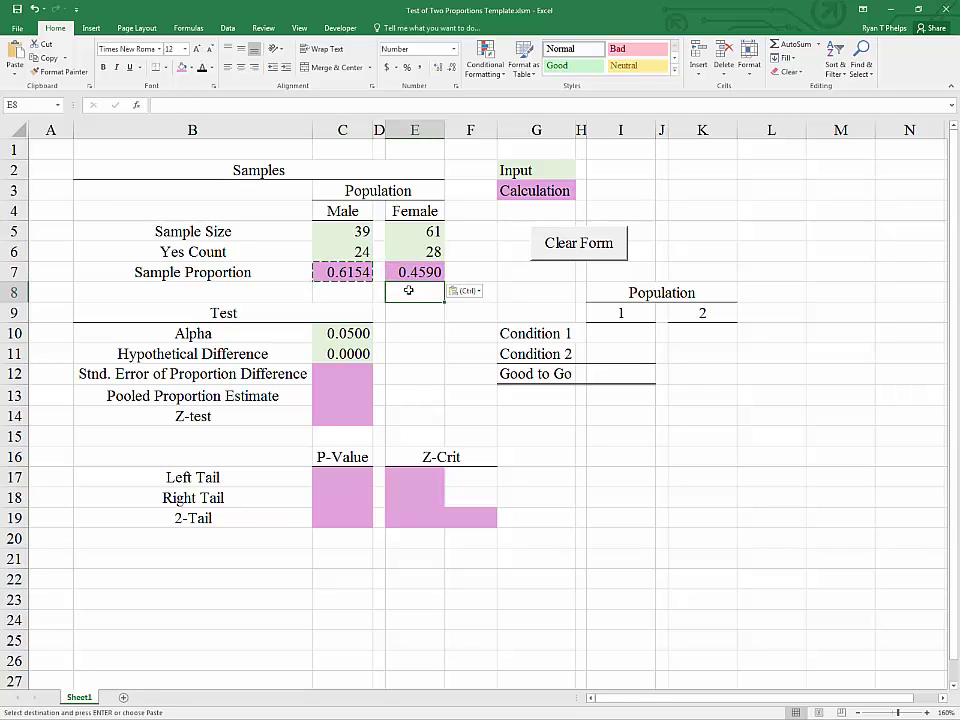
key(Escape)
click(302, 286)
key(Right)
key(Right)
key(Right)
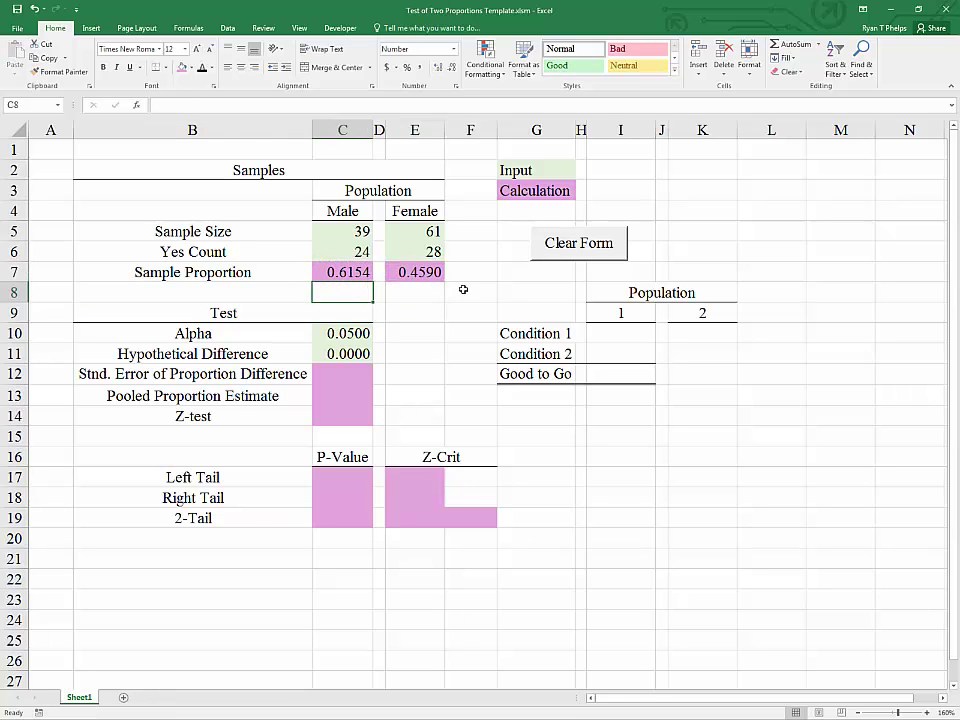
key(Left)
key(Left)
key(Right)
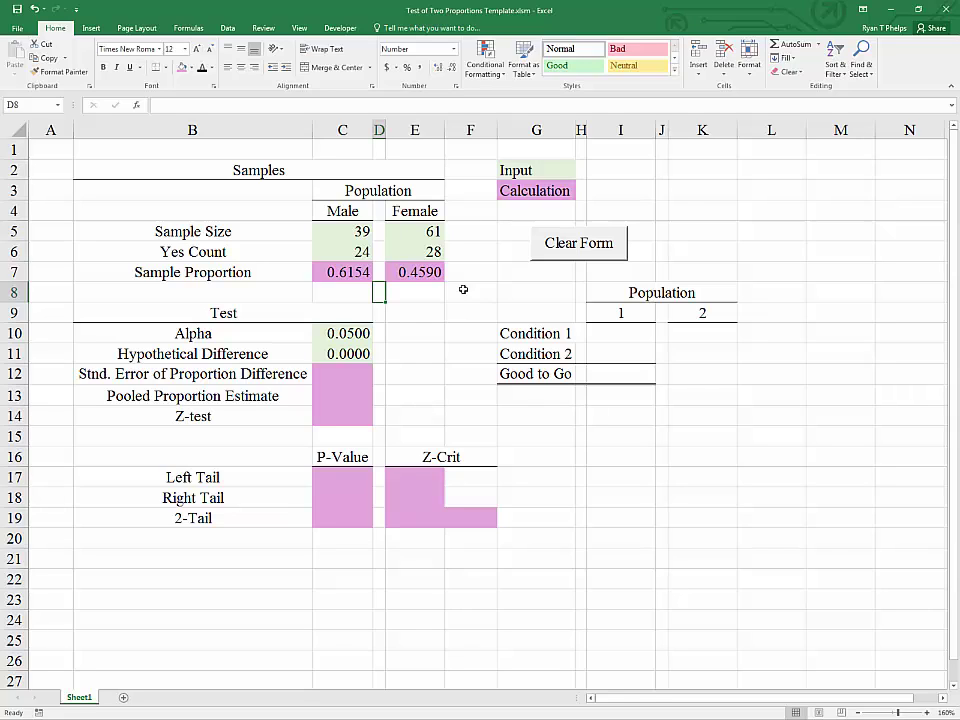
click(411, 315)
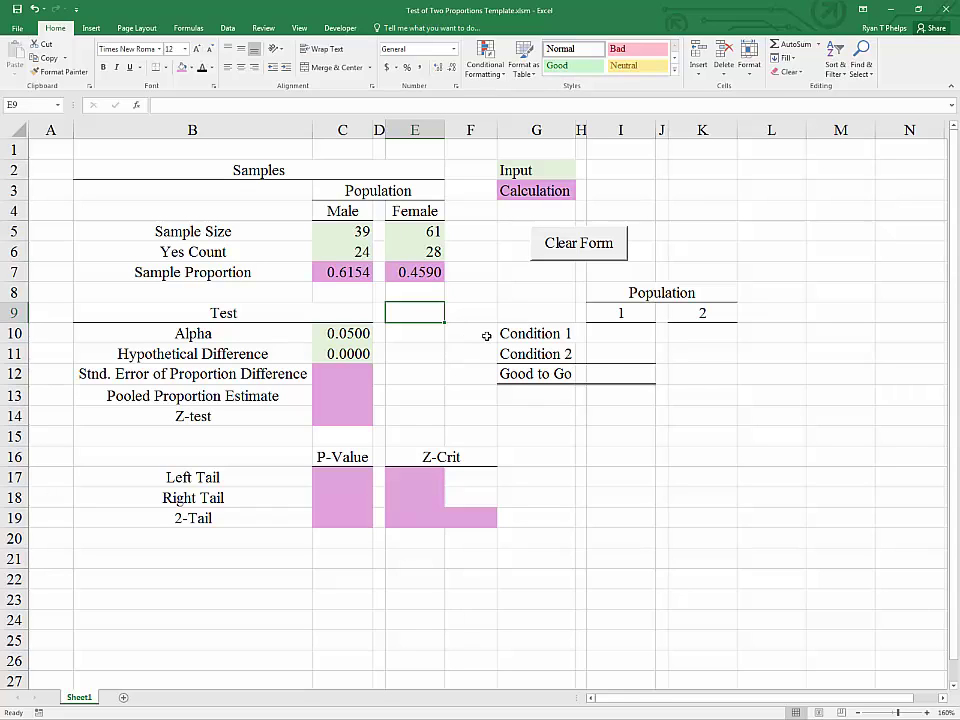
click(617, 341)
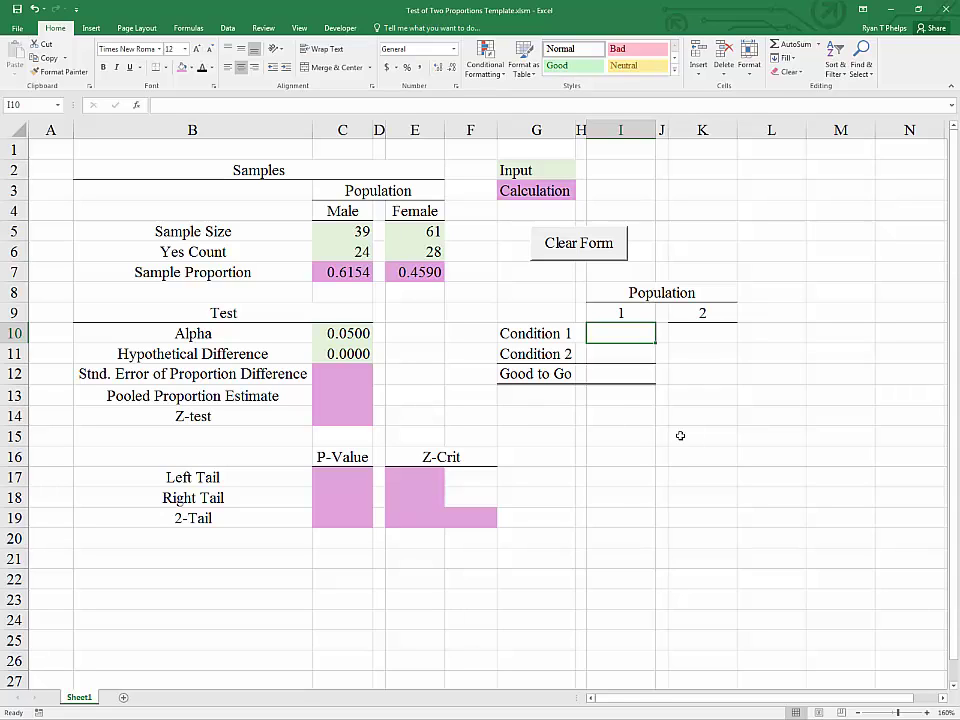
Enter =IF(C6>=5,1,0) in I10 as population 1's Condition 1 check
text(=if()
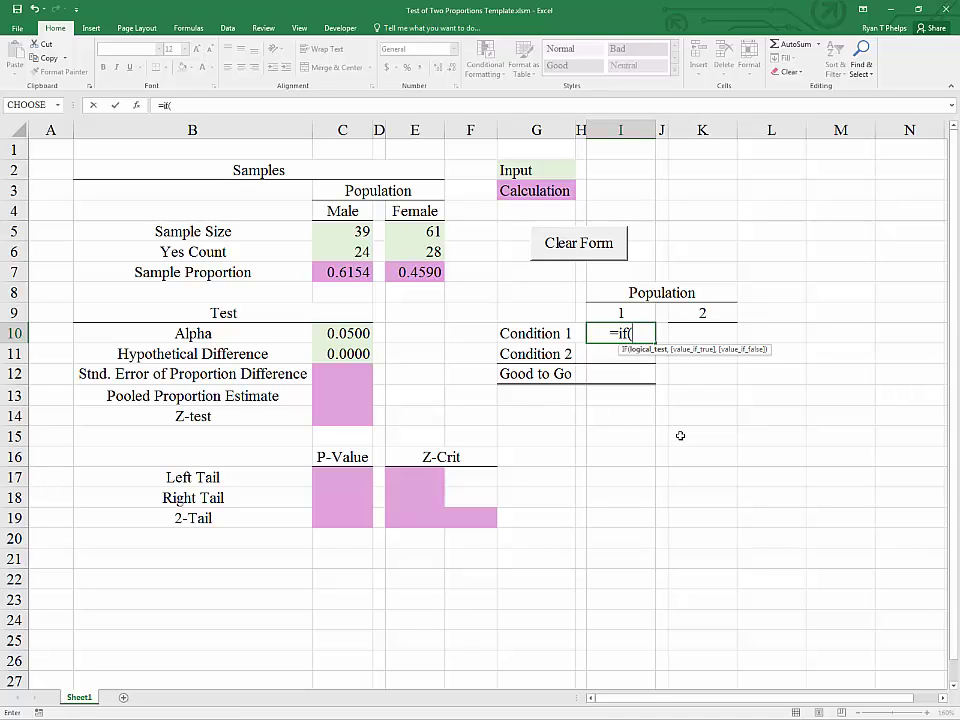
key(Left)
key(Left)
key(Left)
key(Up)
key(Left)
key(Left)
key(Left)
key(Up)
key(Up)
key(Up)
text(>)
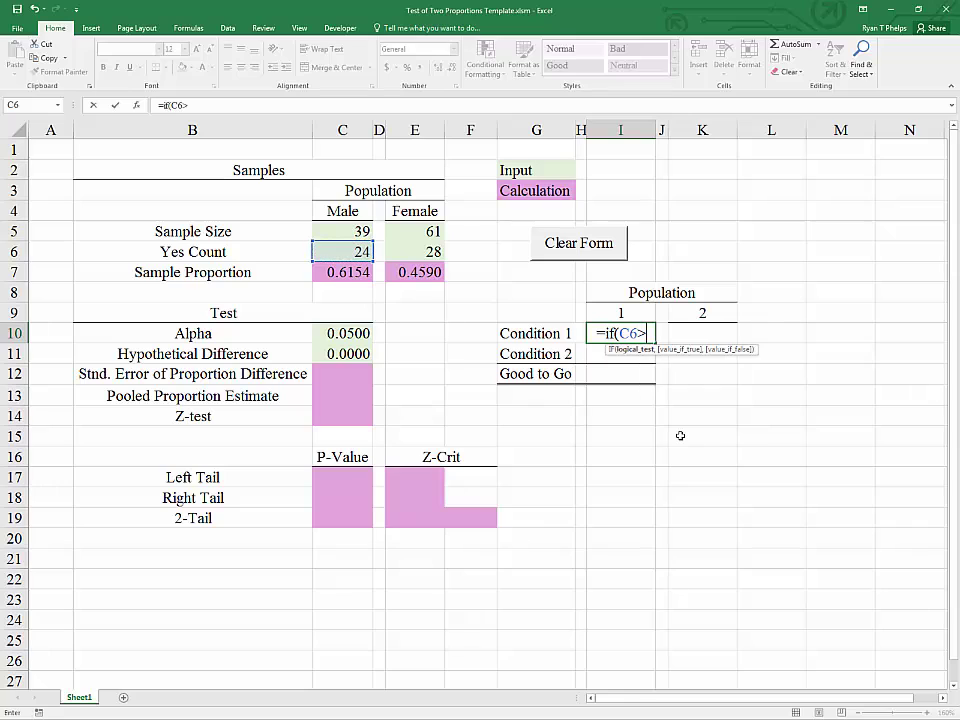
text(=5)
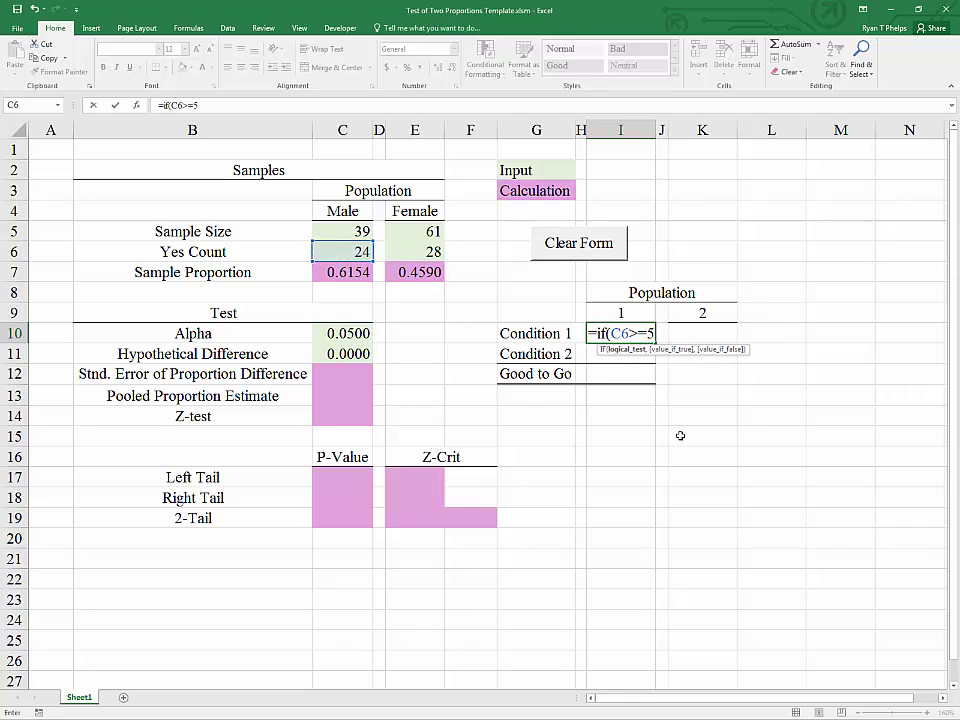
text(,)
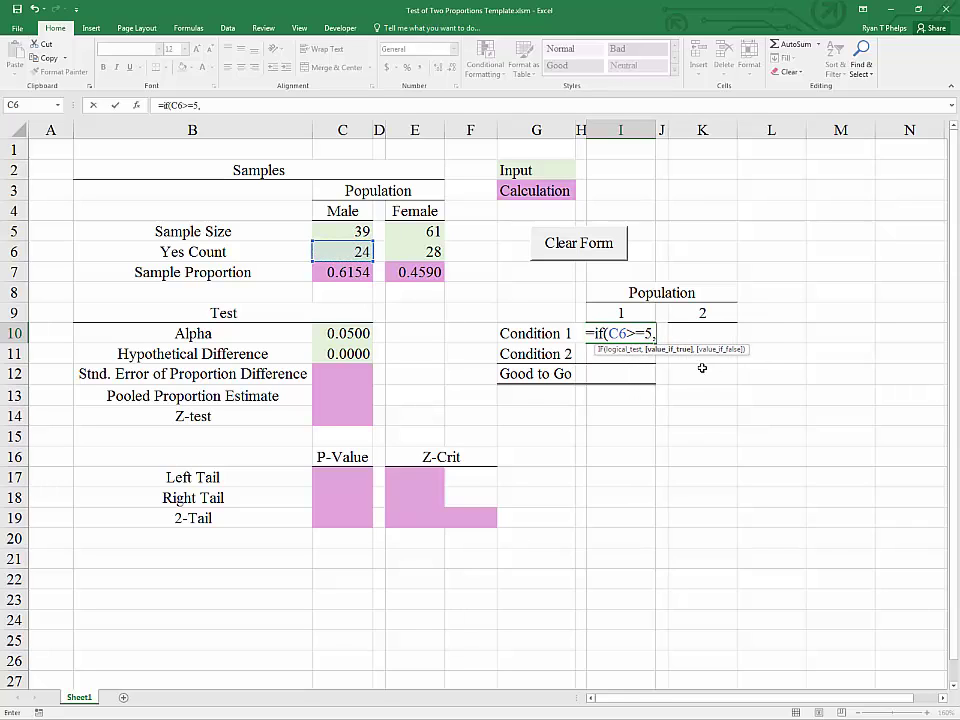
text(1,0))
key(Return)
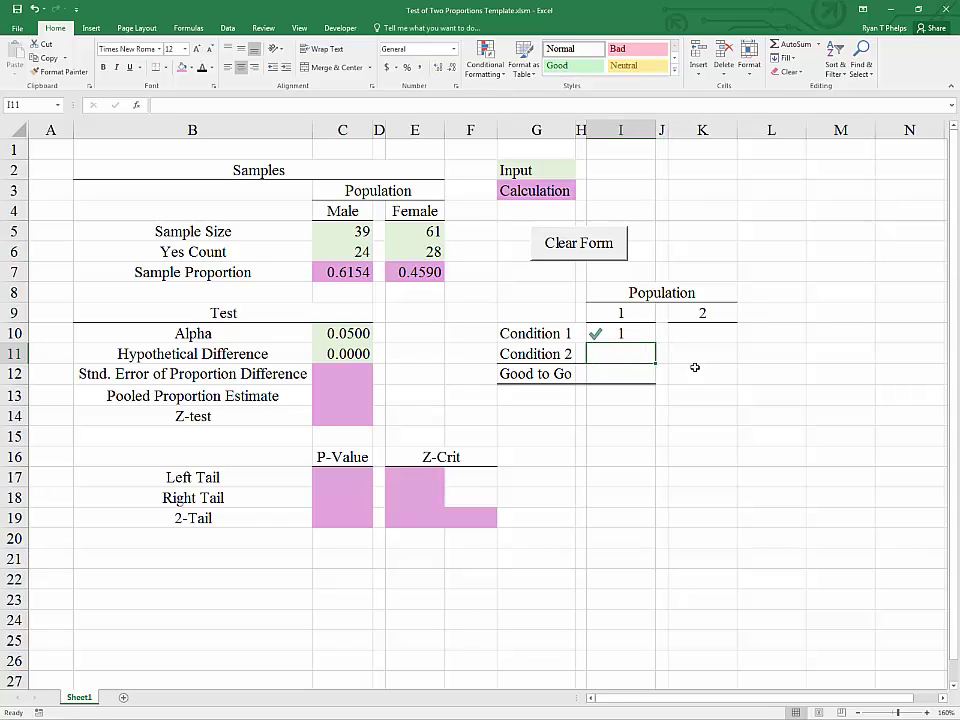
Type the Condition 2 check =IF(C5-C6>=5,1,0) in I11
text(=)
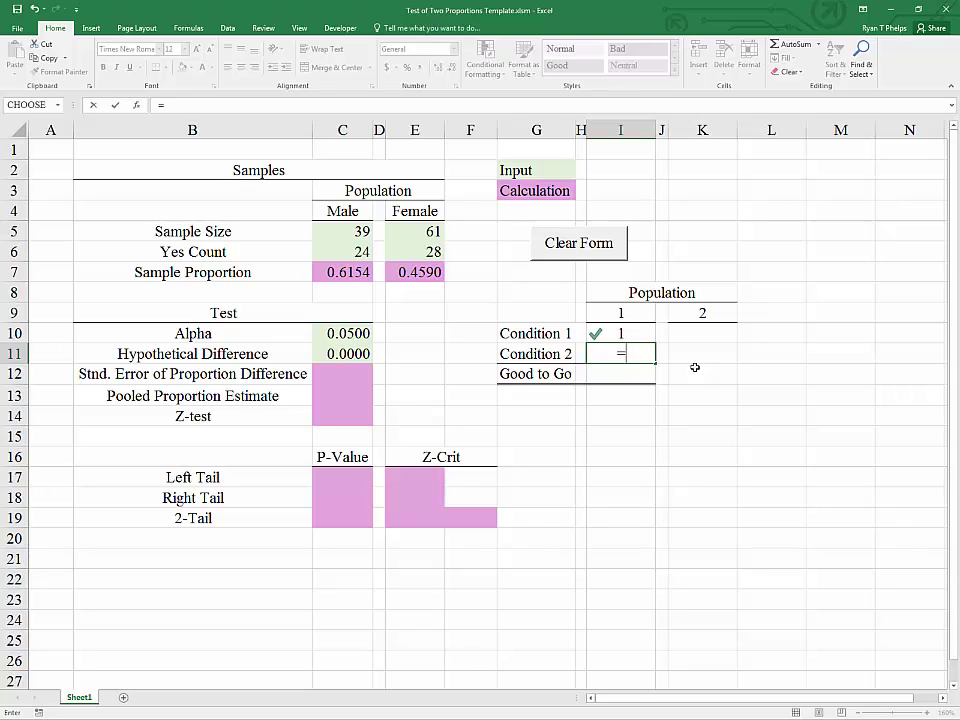
text(if()
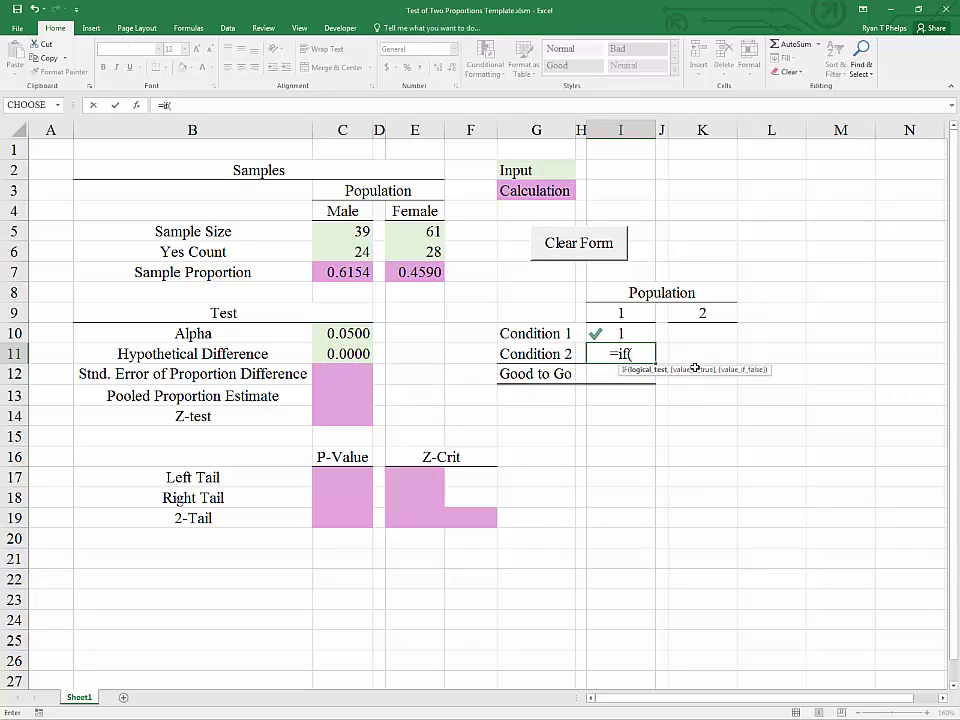
key(Left)
key(Up)
key(Left)
key(Up)
key(Left)
key(Up)
key(Left)
key(Up)
key(Left)
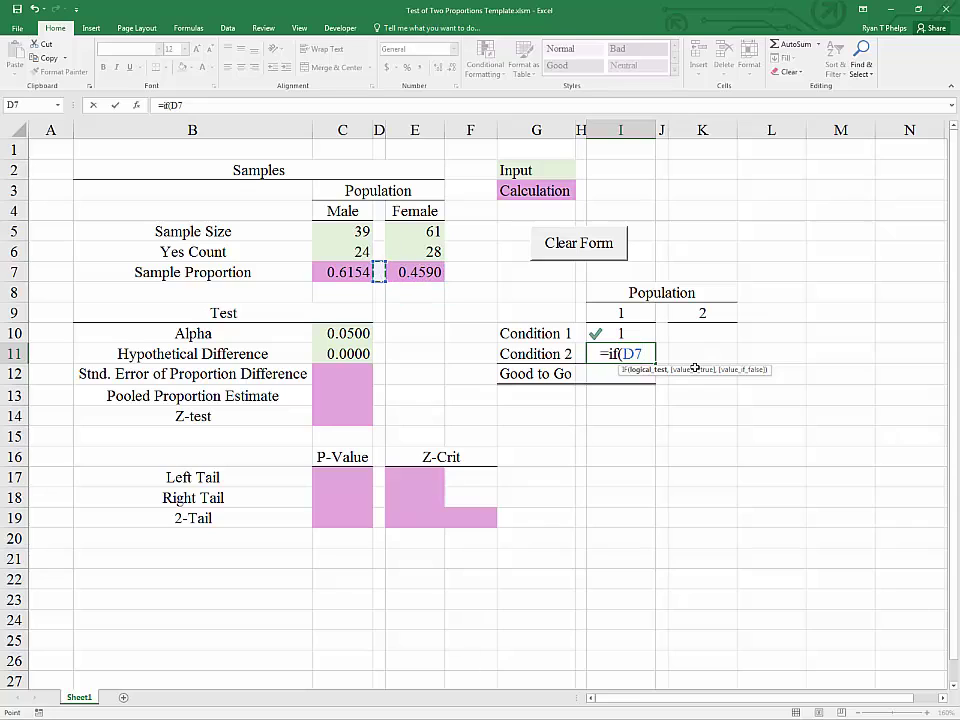
key(Left)
key(Up)
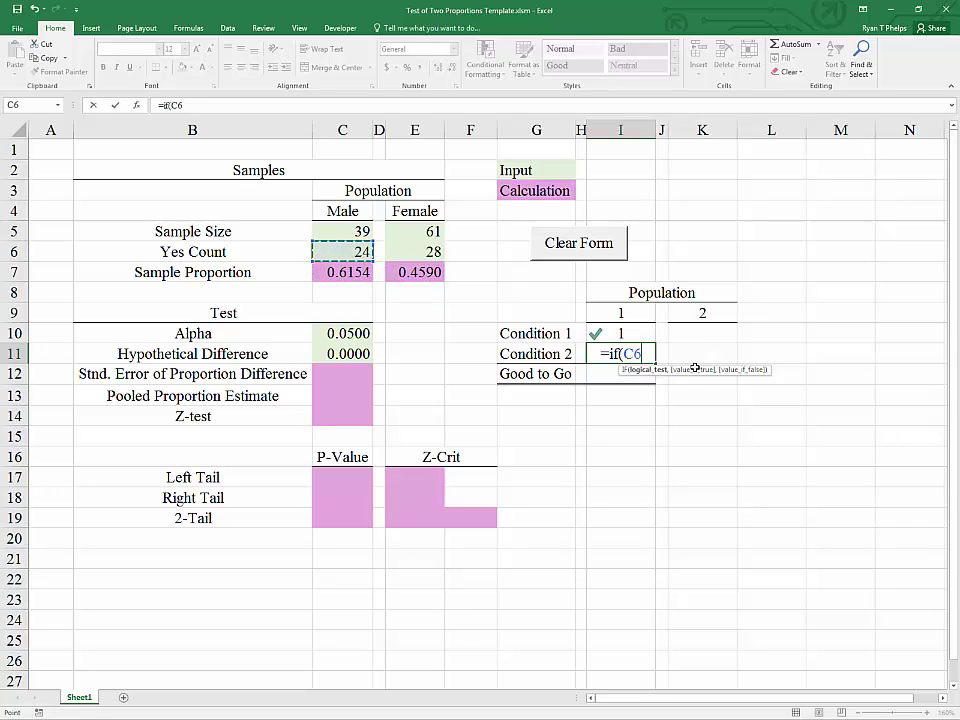
key(Up)
text(-)
key(Left)
key(Left)
key(Left)
key(Left)
key(Left)
key(Up)
key(Up)
key(Left)
key(Up)
key(Up)
key(Up)
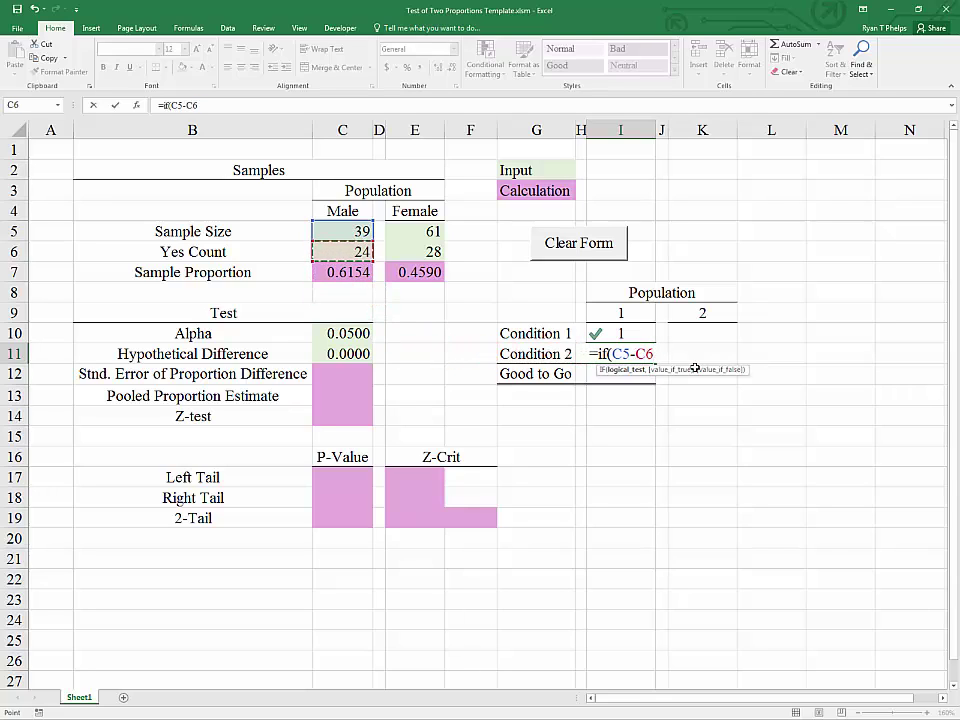
text(>)
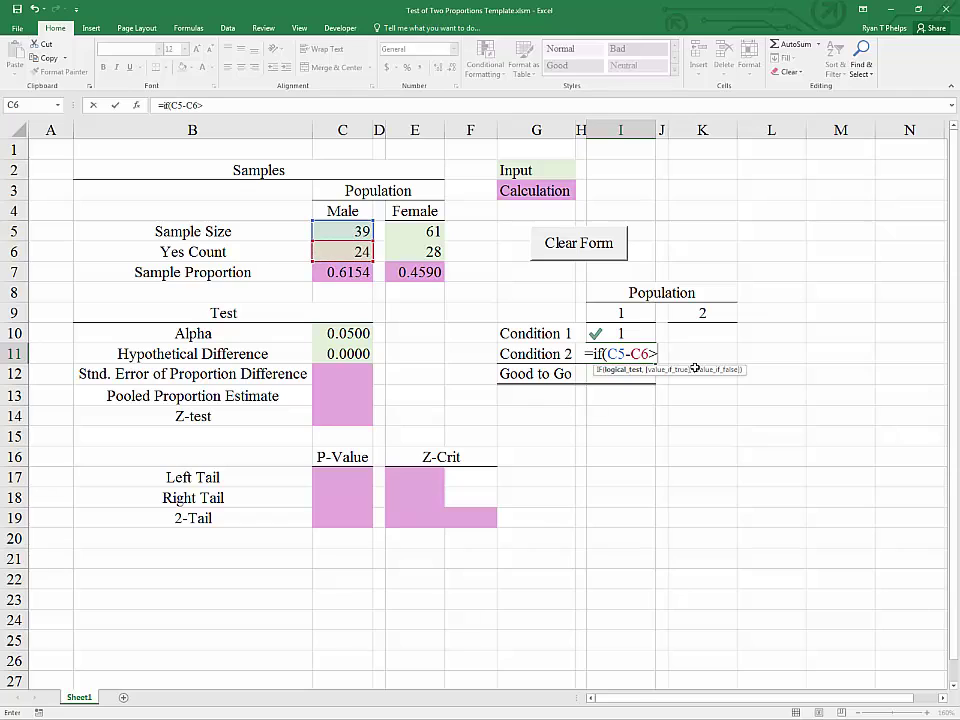
text(=5,)
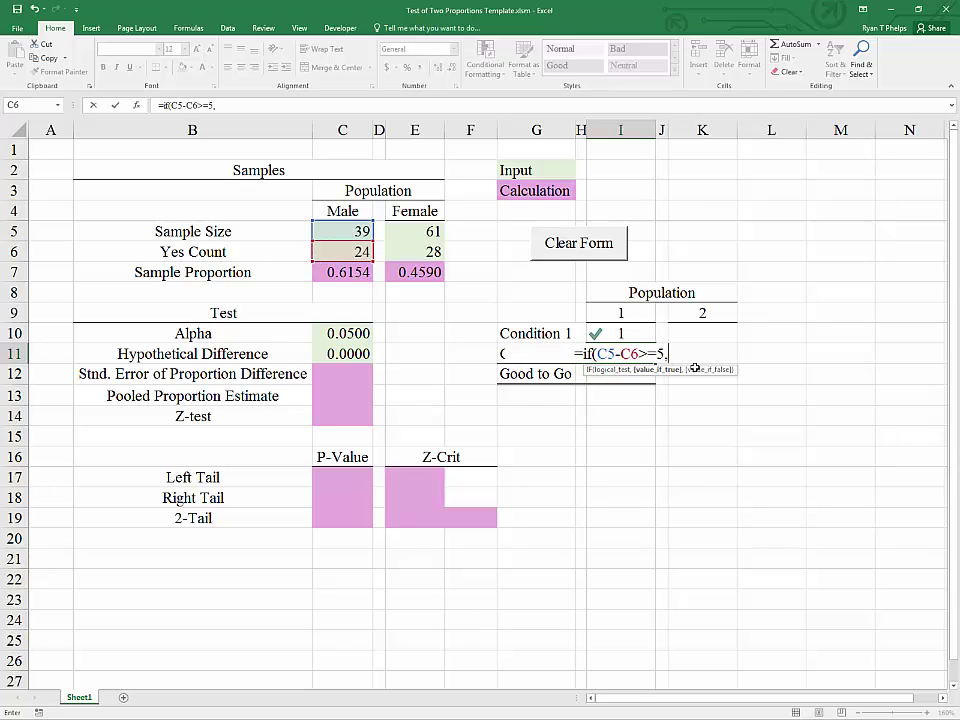
text(1)
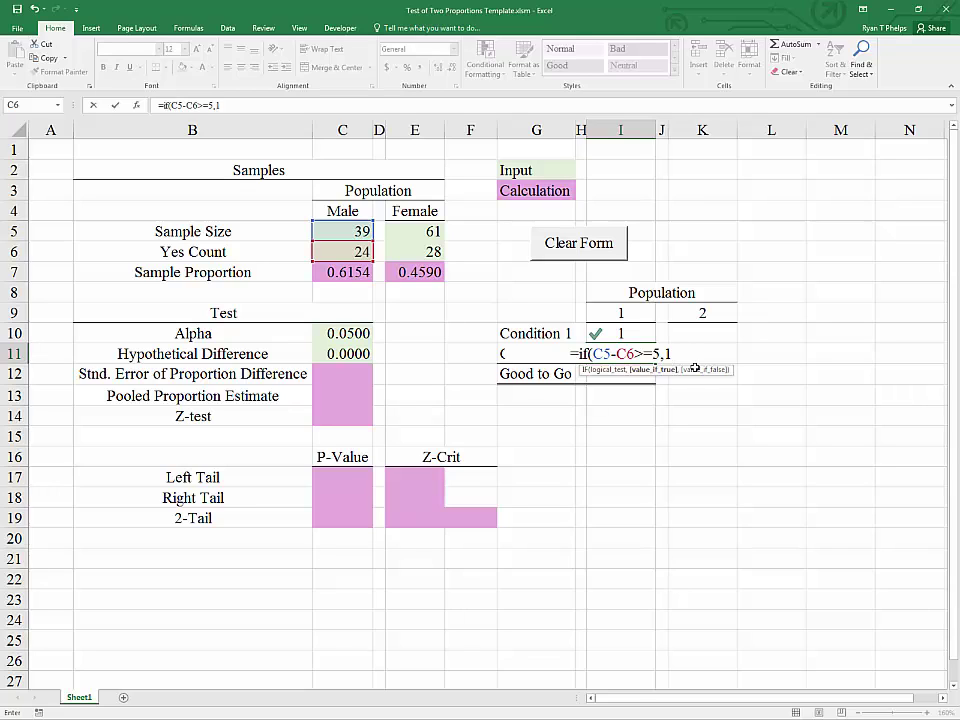
text(,)
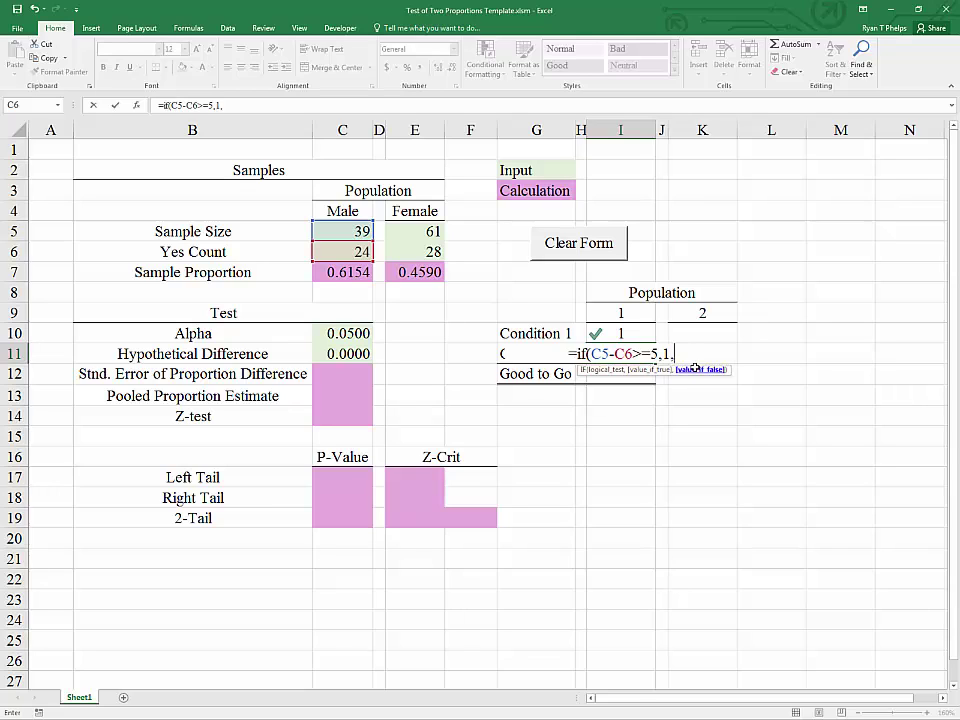
text(0))
Copy the Condition 1 and 2 check formulas from I10:I11 to K10:K11 for population 2
key(Return)
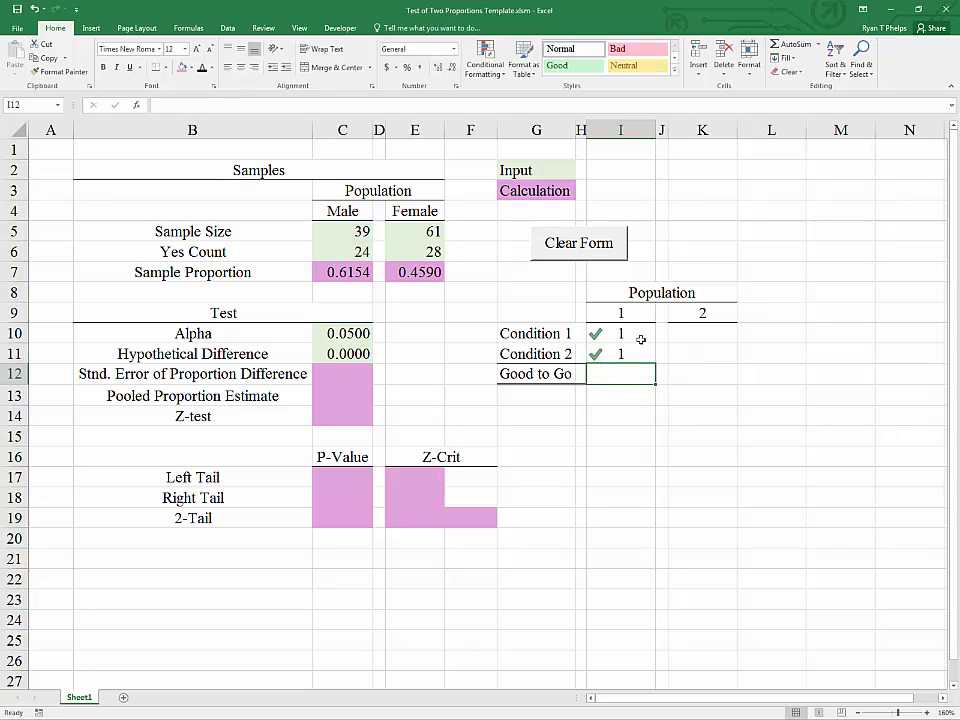
click(639, 333)
drag(639, 333, 638, 353)
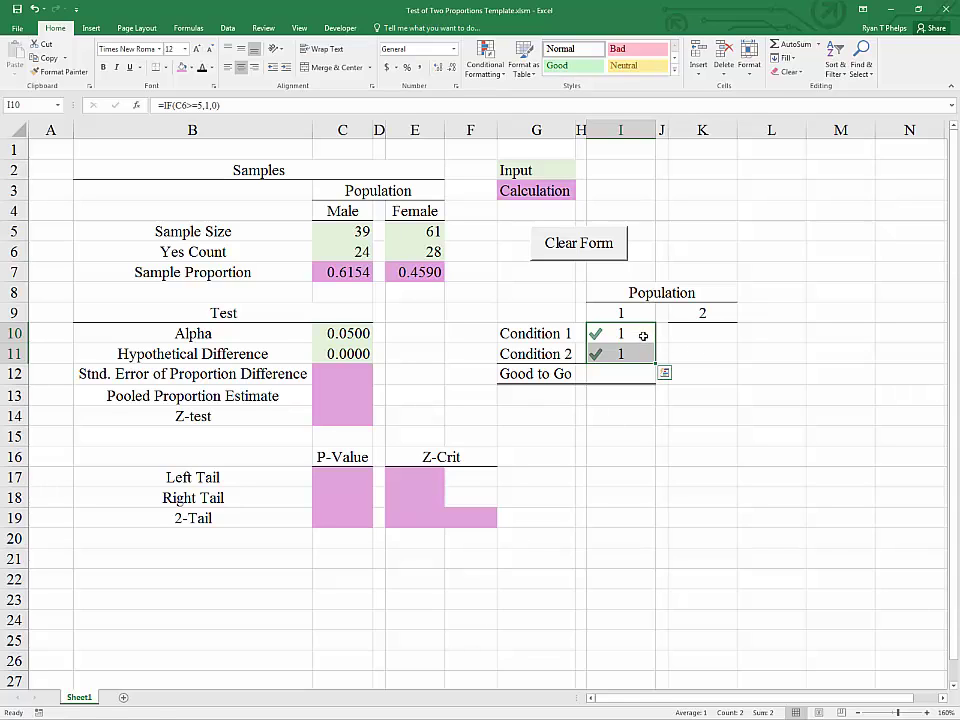
key(ctrl+c)
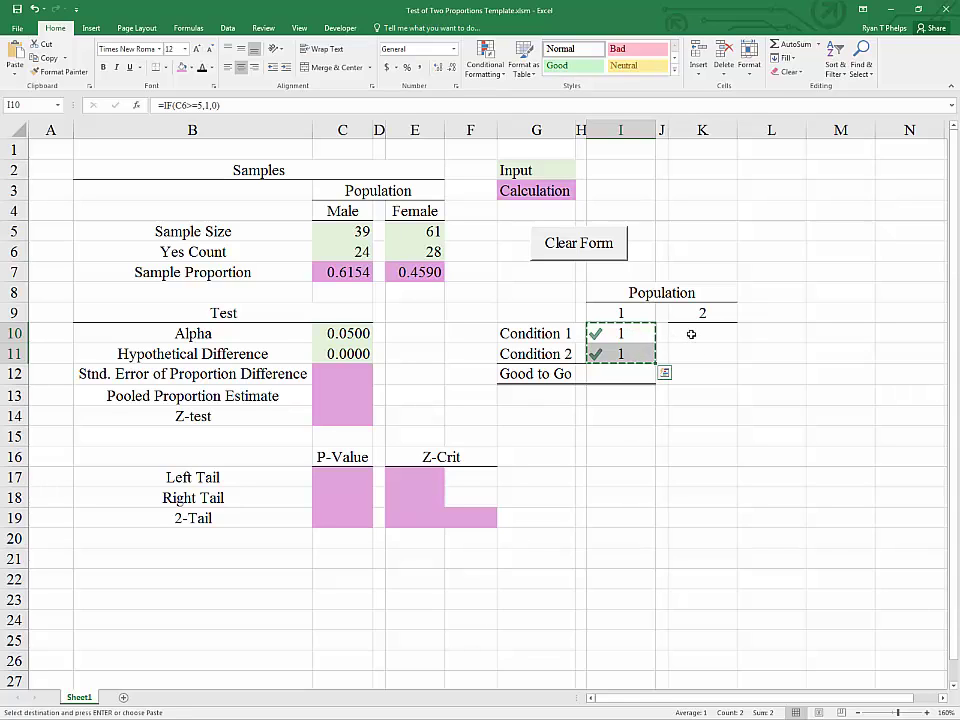
click(690, 335)
key(ctrl+v)
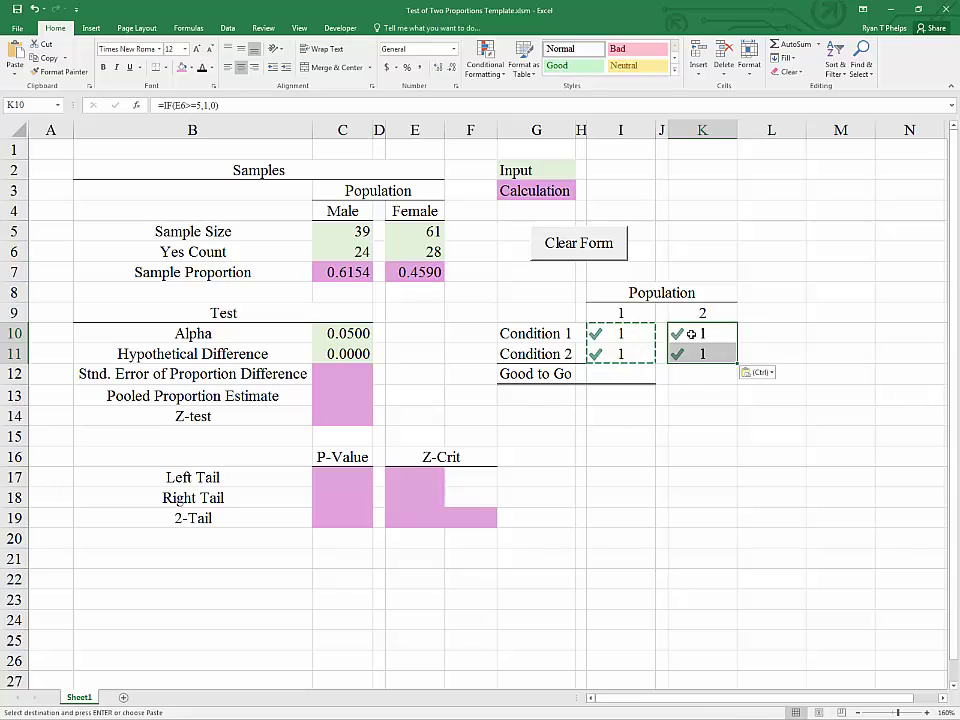
Verify population 2's Condition 1 and 2 formulas in K10 and K11 both return 1
click(700, 373)
key(Left)
key(Left)
click(706, 333)
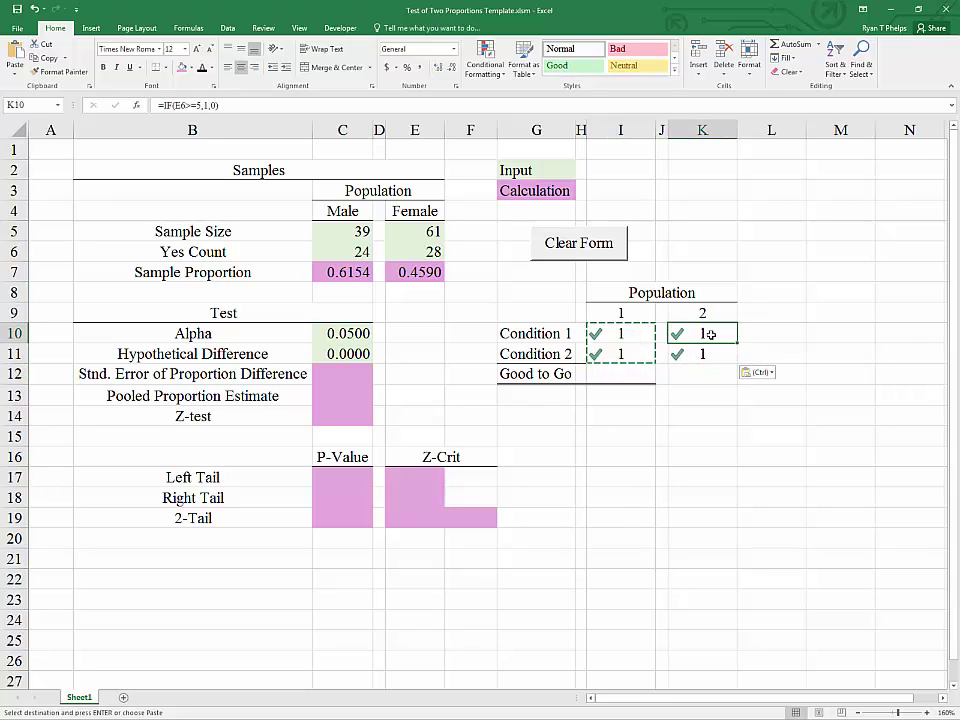
double_click(707, 334)
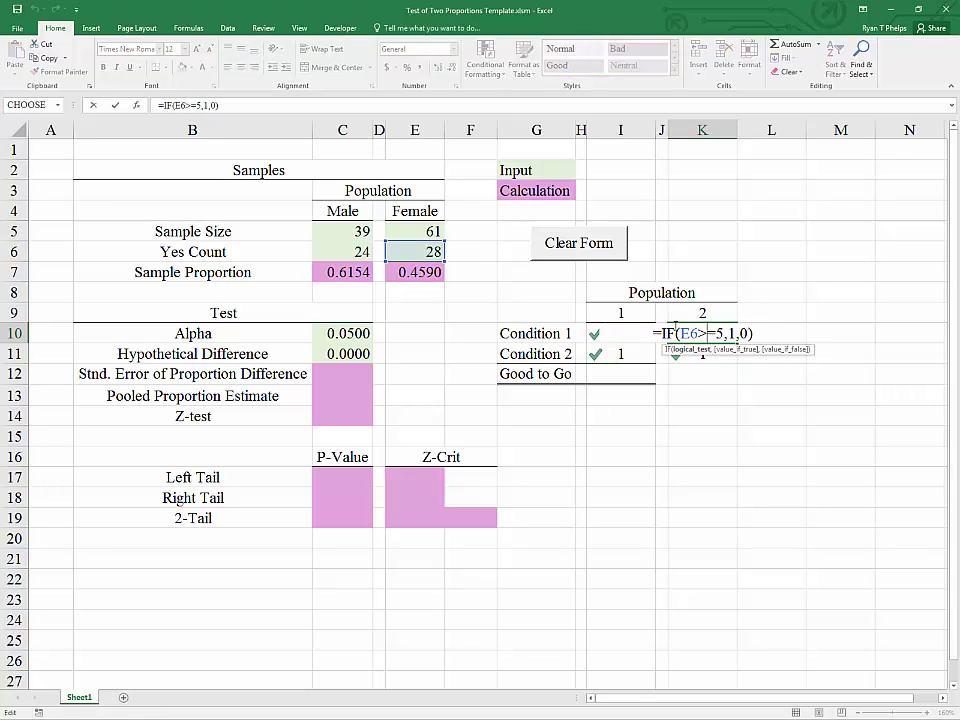
key(Escape)
double_click(700, 353)
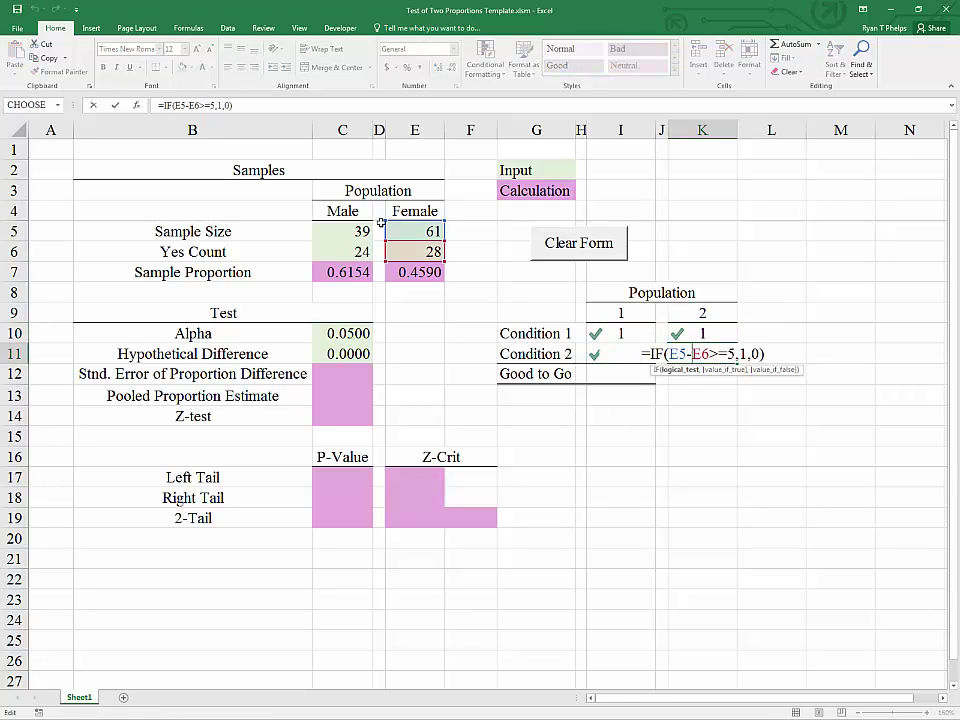
key(Escape)
key(Return)
click(606, 381)
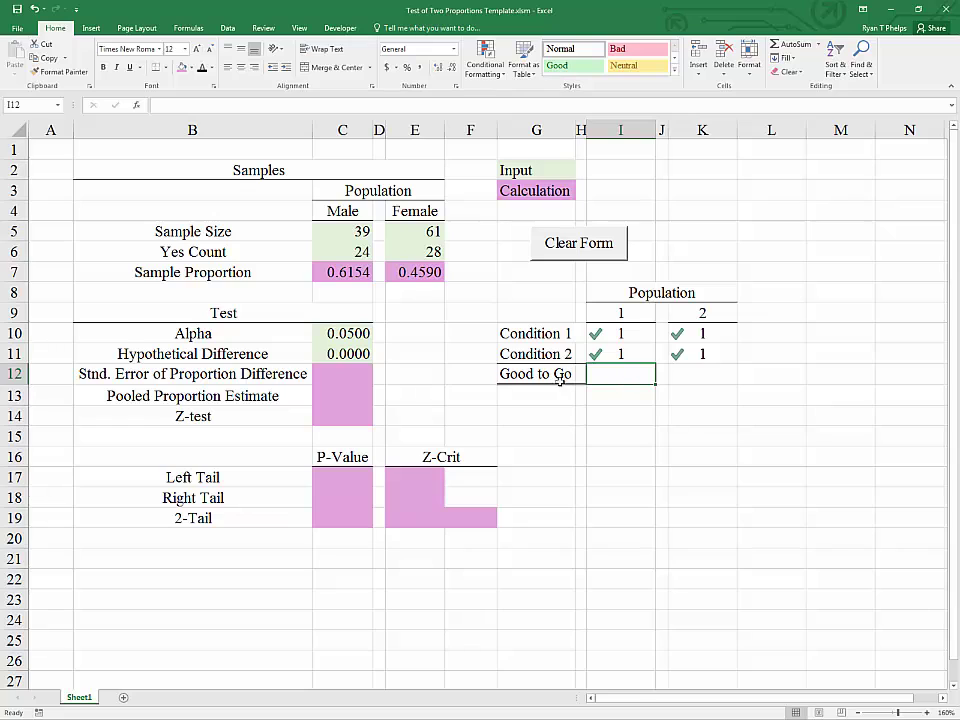
Enter =IF(I10*K10*I11*K11=1,"Yes","No") in I12 as the Good to Go check
text(=if()
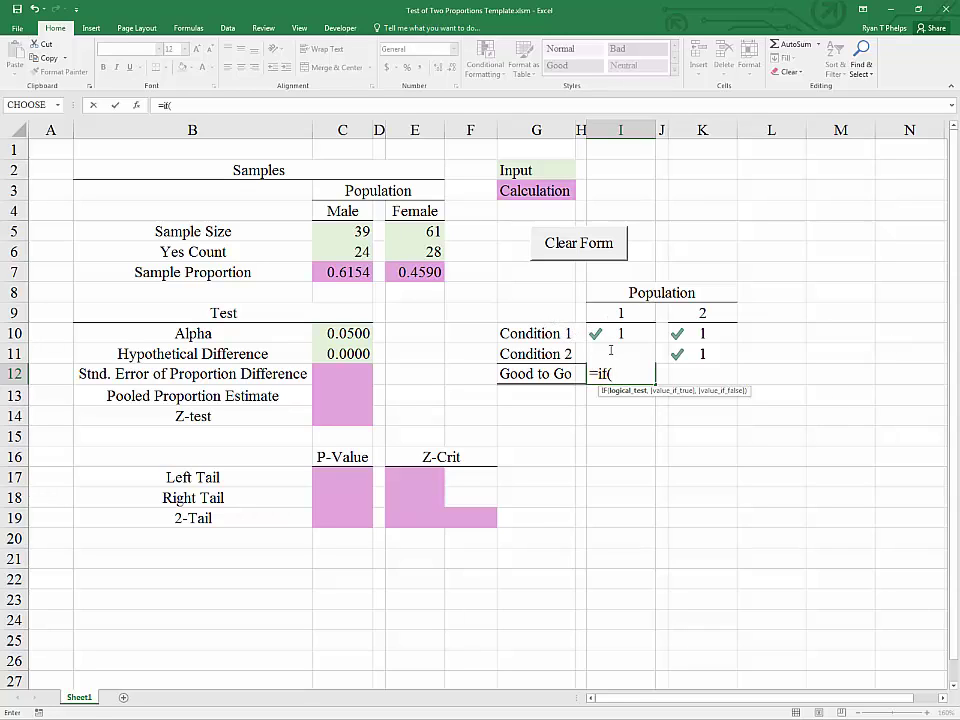
click(619, 335)
text(*)
click(716, 333)
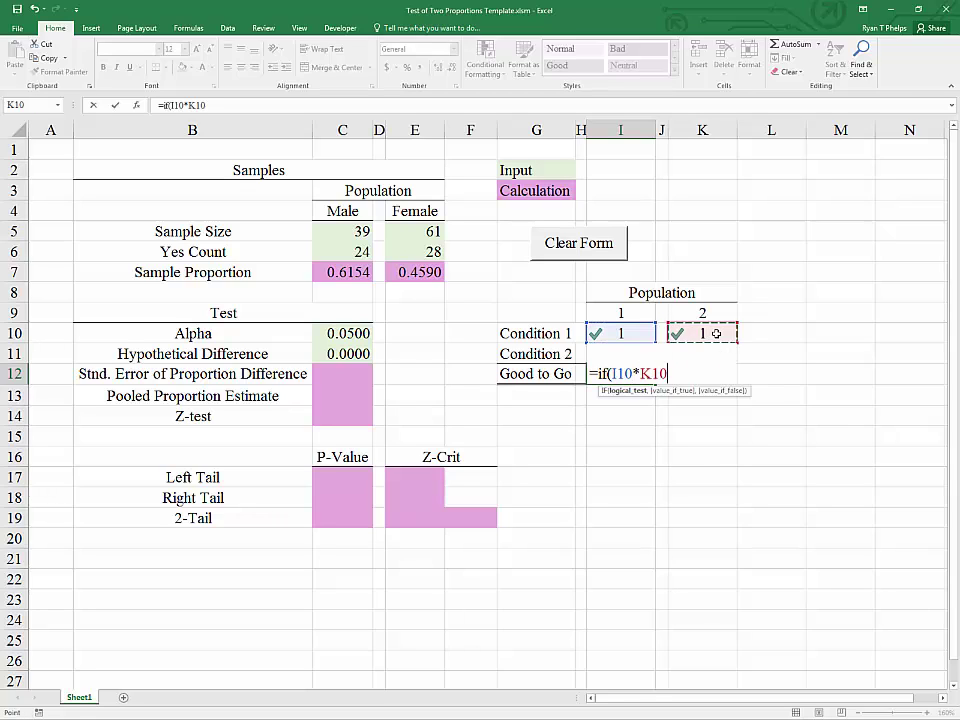
text(*)
key(Up)
text(*)
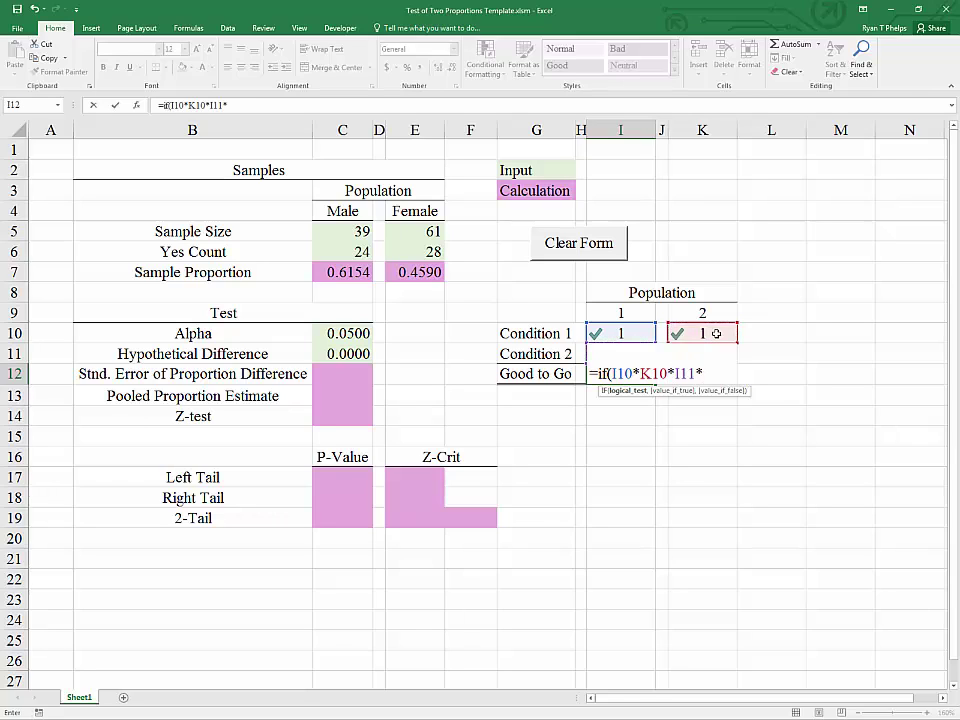
key(Up)
key(Right)
key(Right)
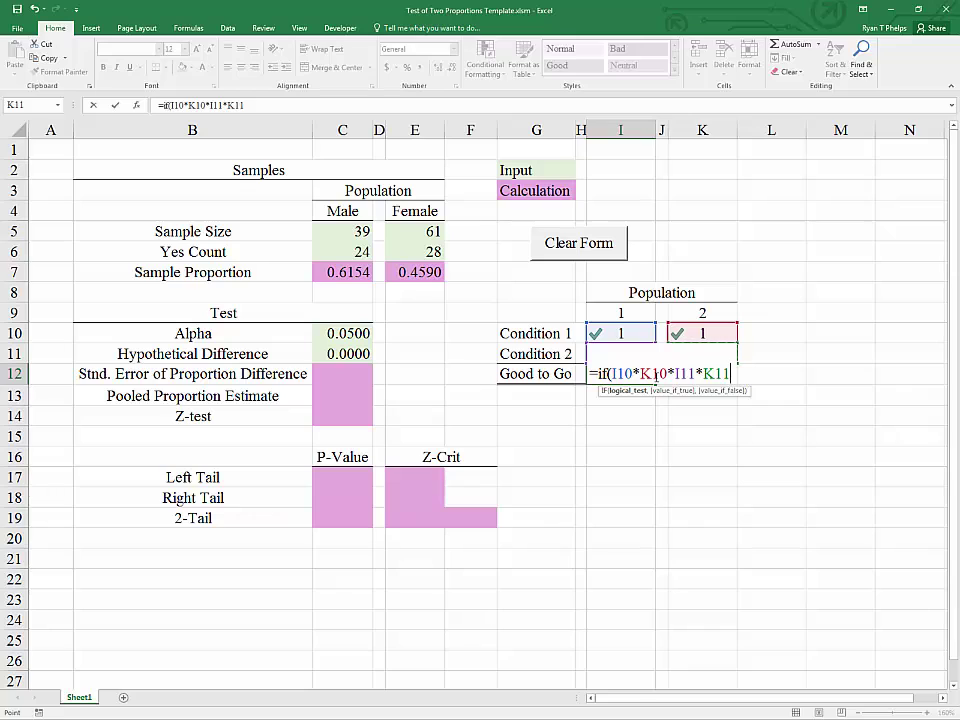
text(=1,)
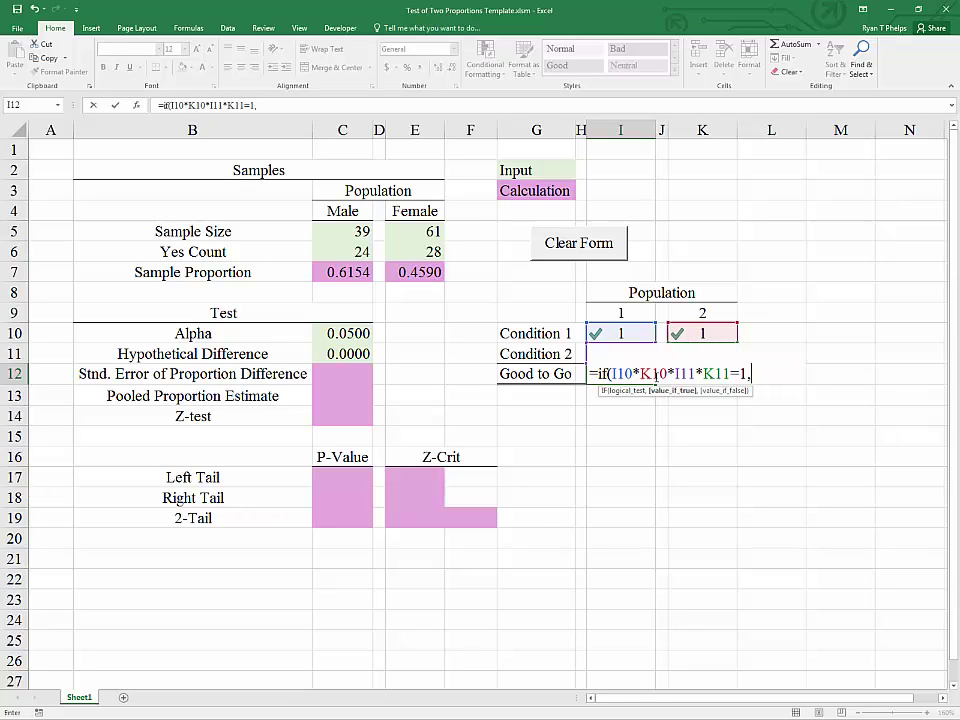
text(Yse")
key(BackSpace)
key(BackSpace)
key(BackSpace)
text("Yes", "N)
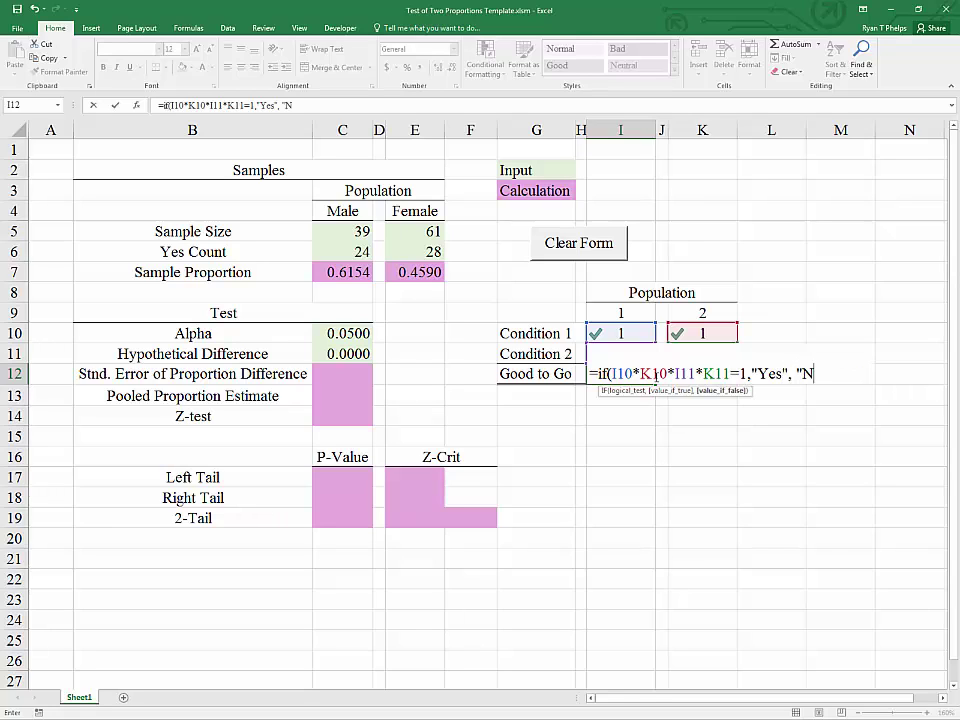
text(o"))
key(Return)
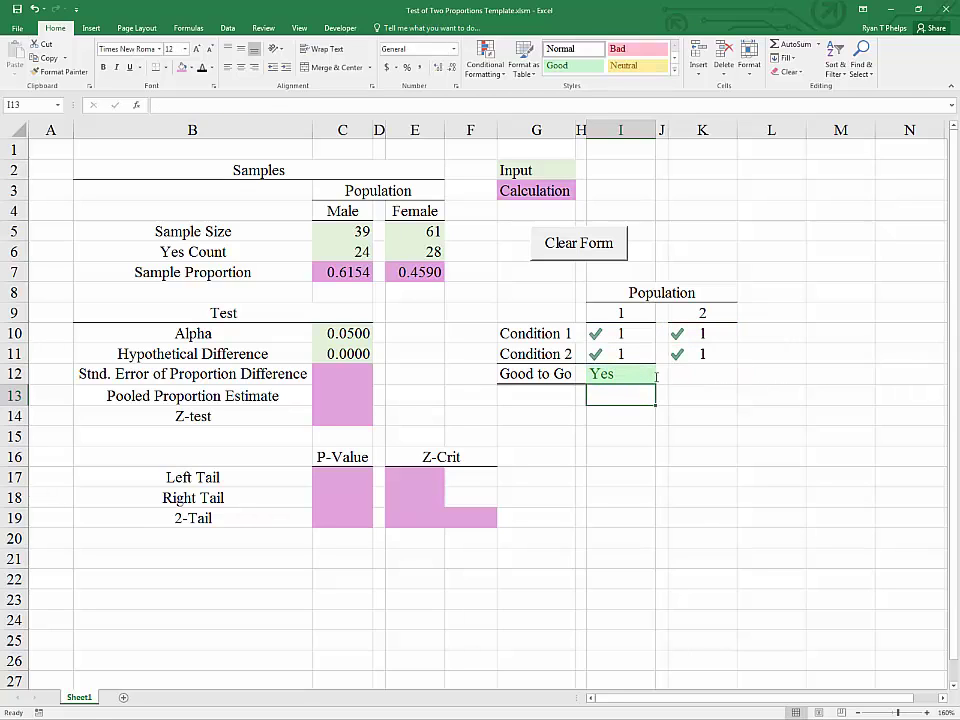
Test Good to Go by setting the male Yes Count to 4, then undo back to 24
click(634, 373)
click(617, 389)
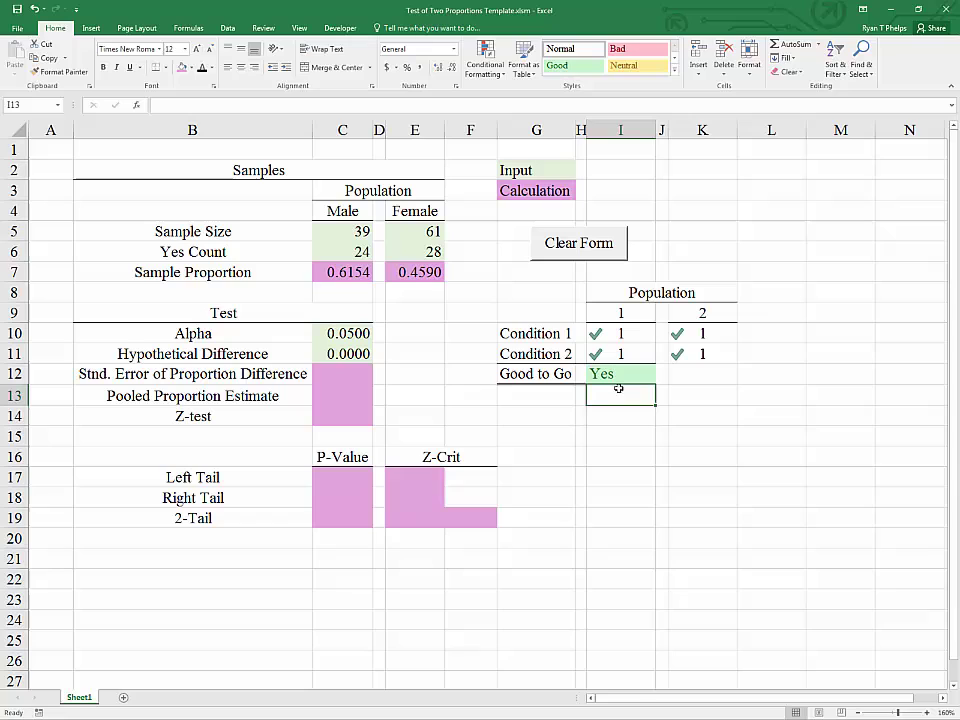
click(332, 252)
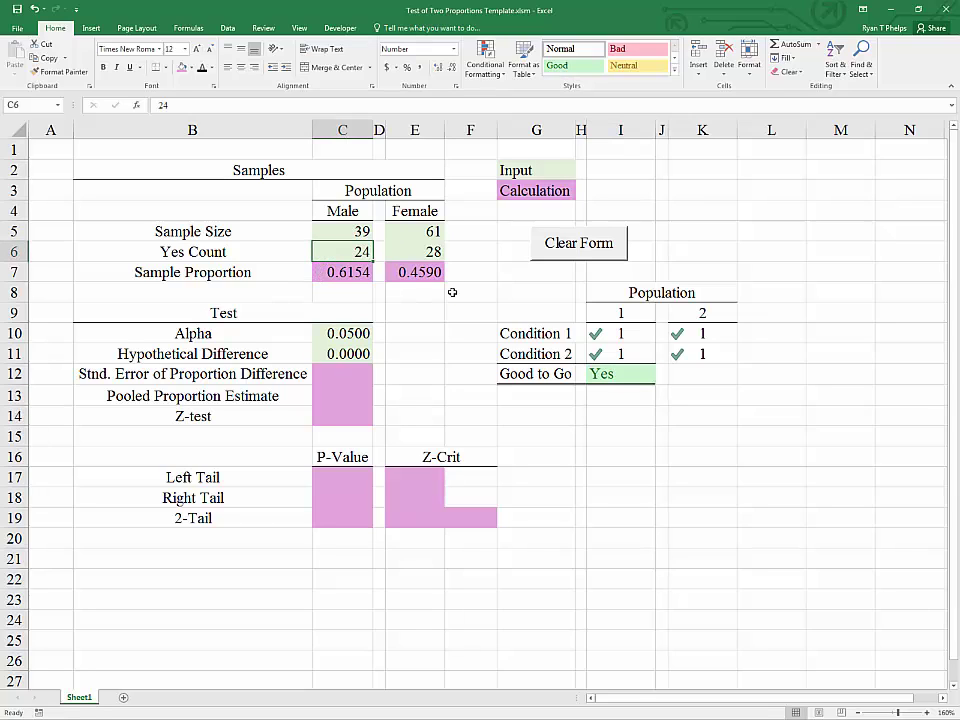
text(4)
key(Return)
key(Up)
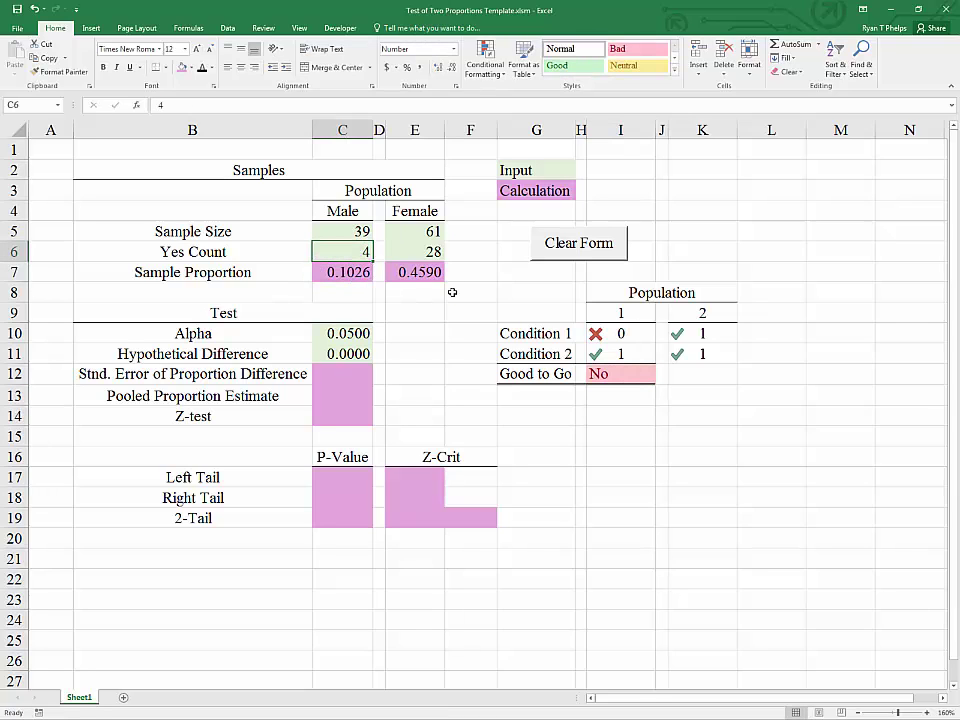
key(ctrl+z)
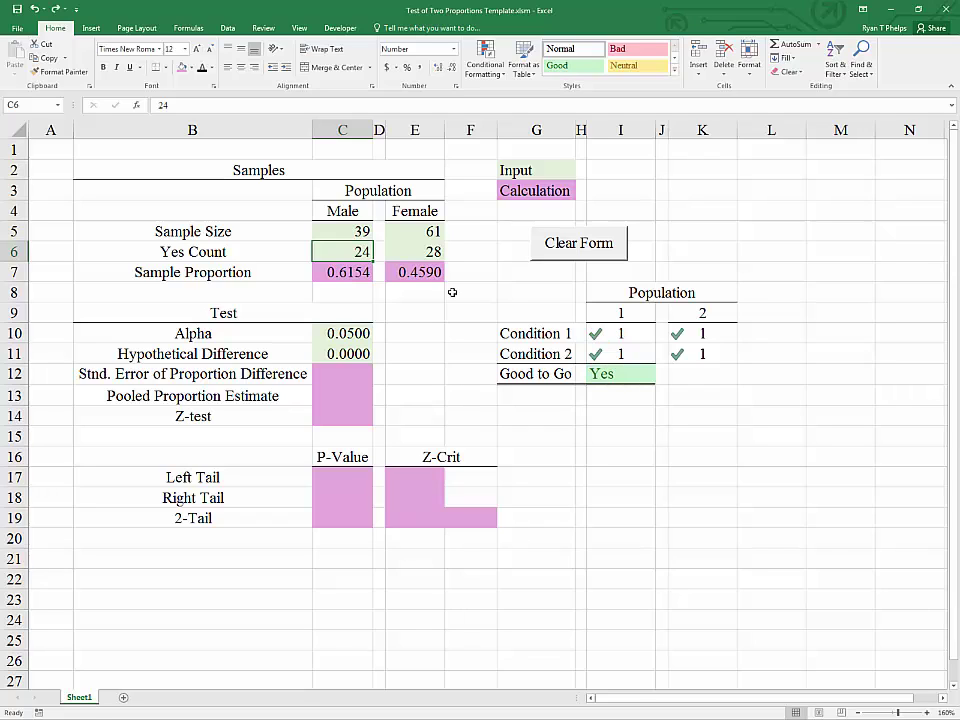
click(598, 441)
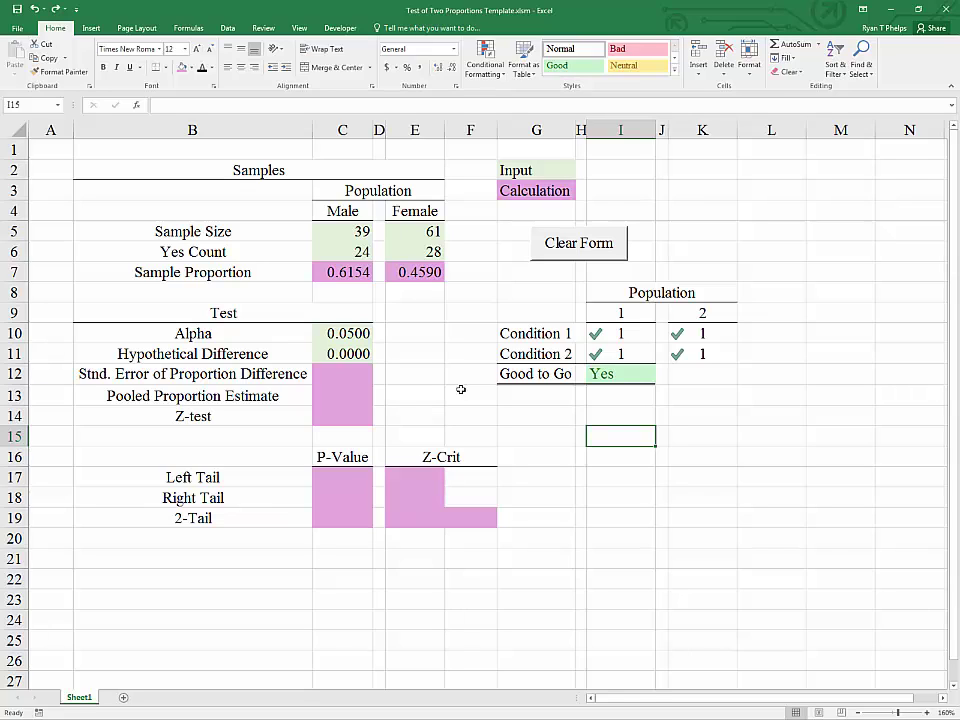
Enter =(C6+E6)/(C5+E5) in C13, giving a pooled proportion of 0.5200
click(364, 380)
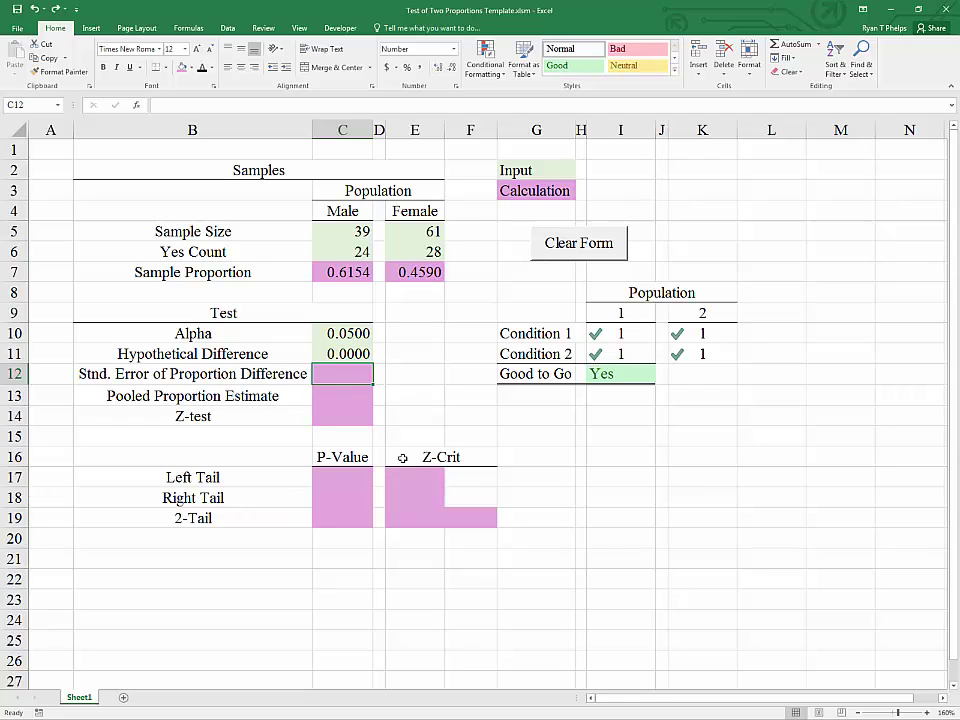
key(Down)
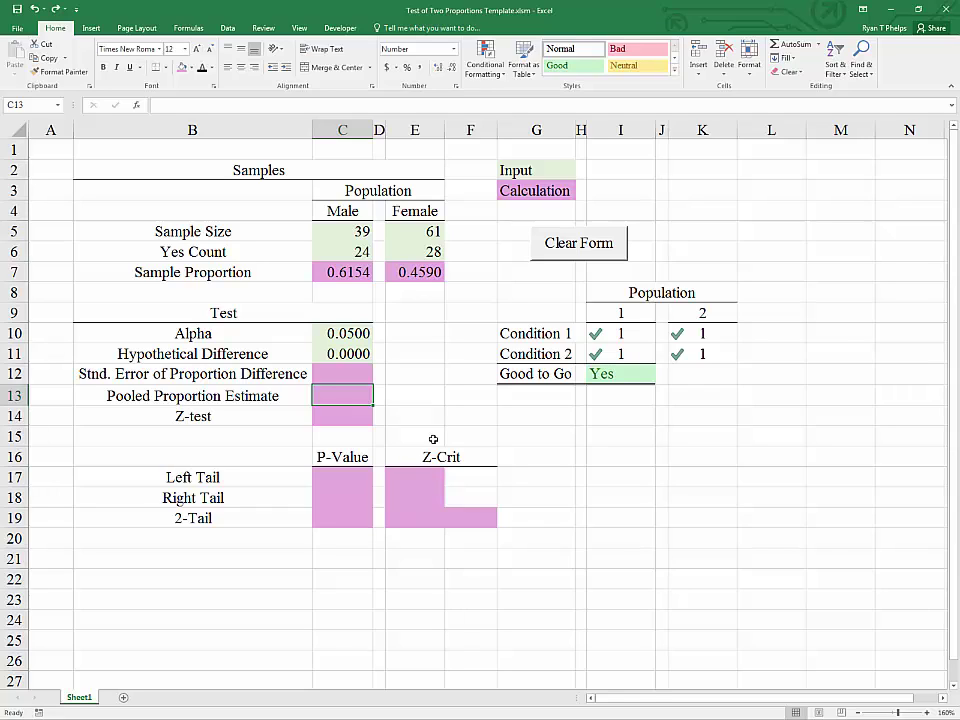
text(=)
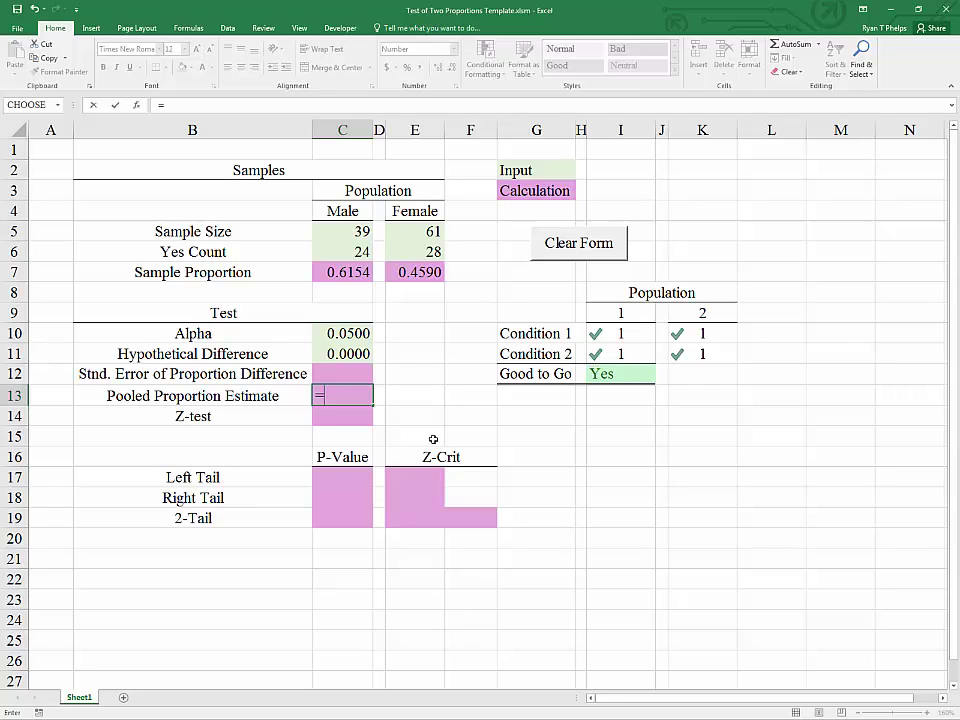
text(()
click(336, 254)
text(+)
click(435, 251)
text()/()
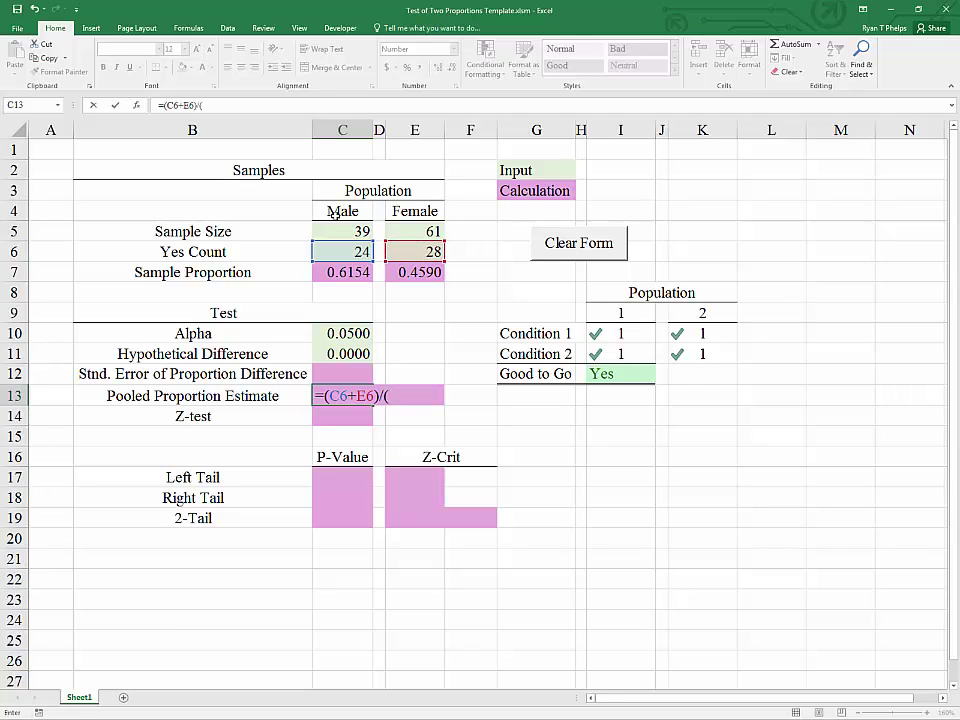
click(340, 222)
text(+)
click(411, 227)
text())
key(Return)
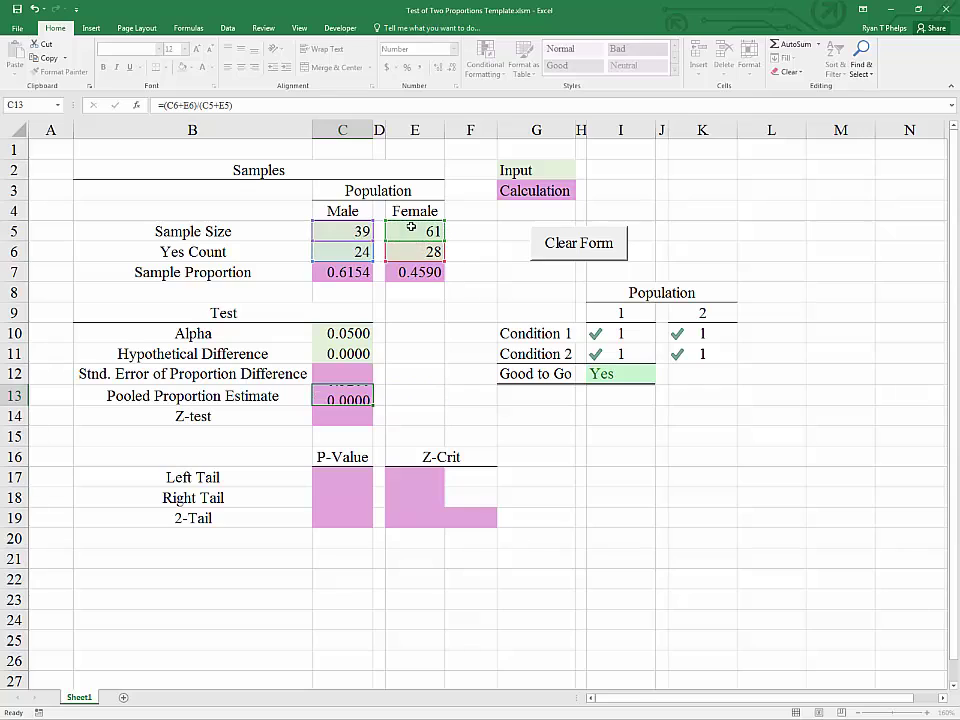
click(330, 393)
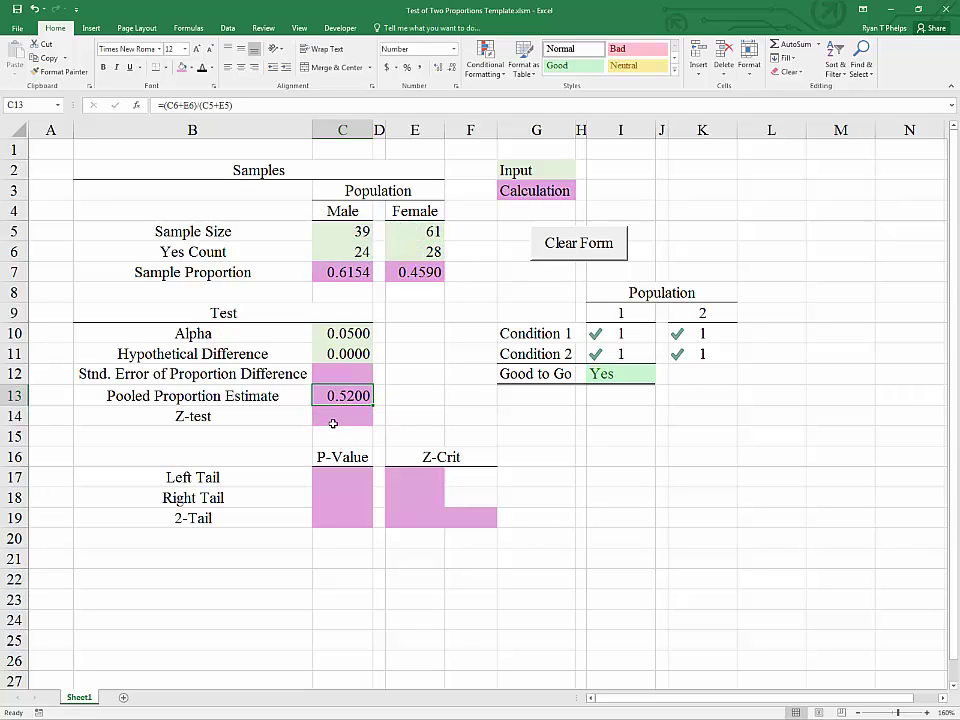
click(354, 414)
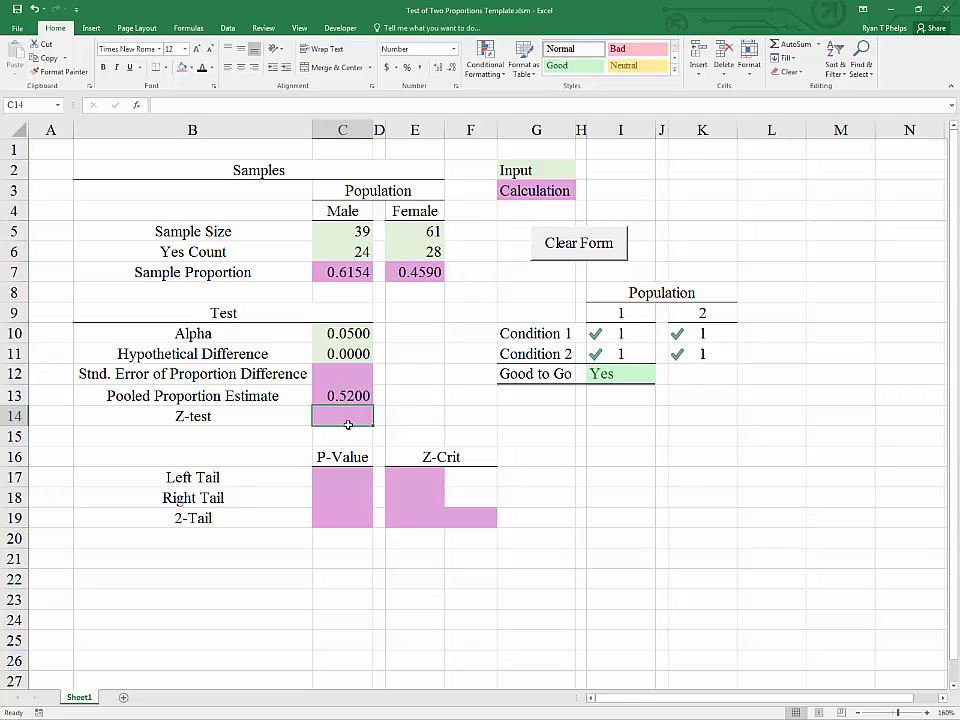
Draft the standard error formula in C12 using C13, C5 and E5
click(345, 396)
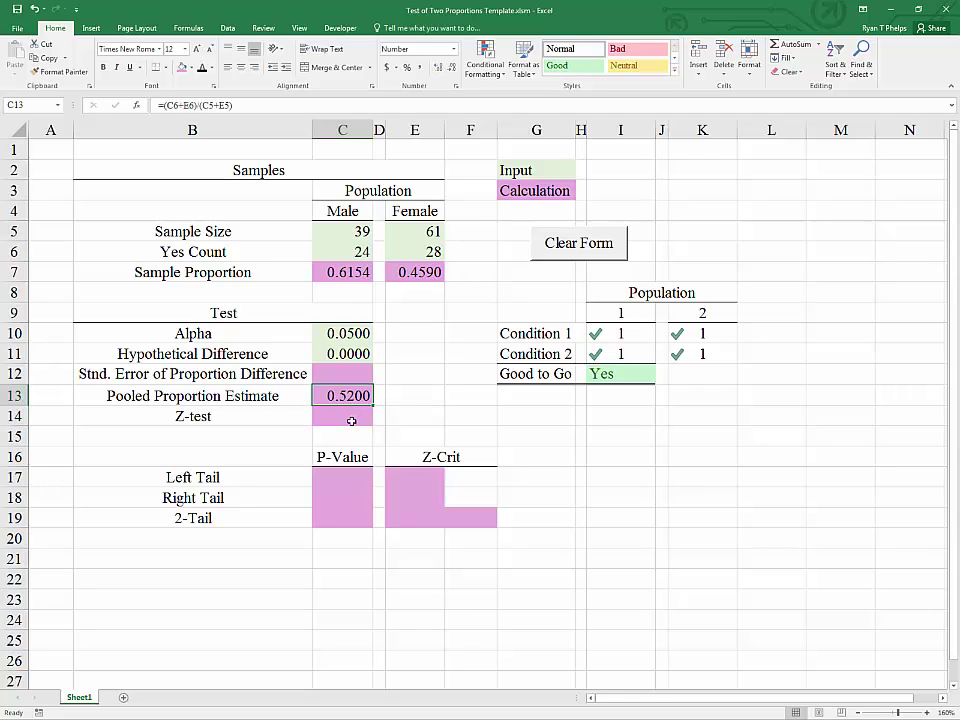
click(345, 374)
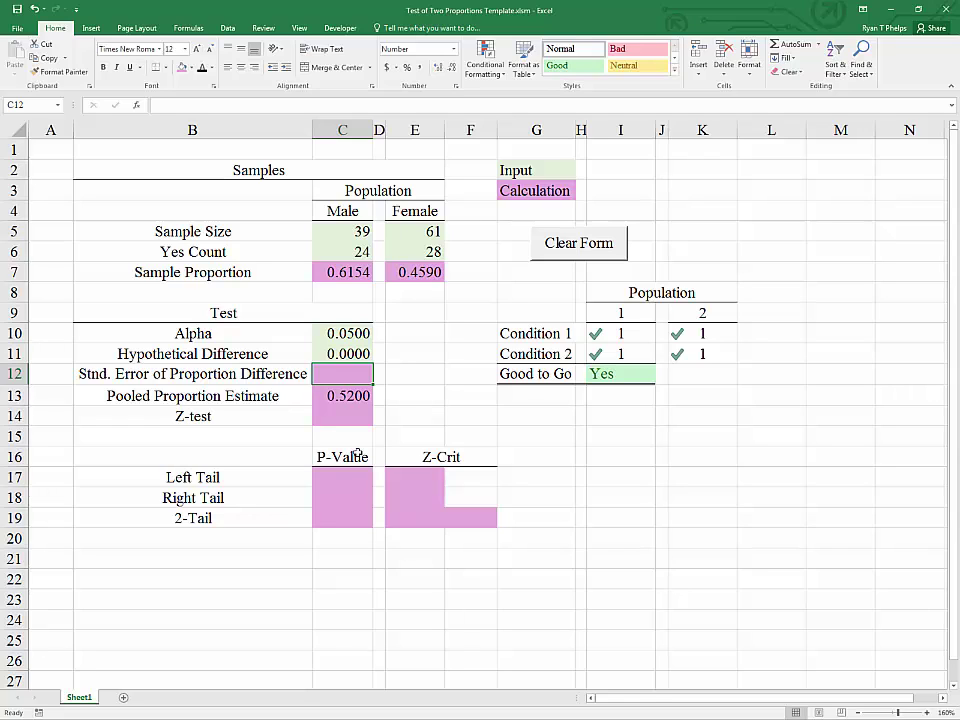
text(=)
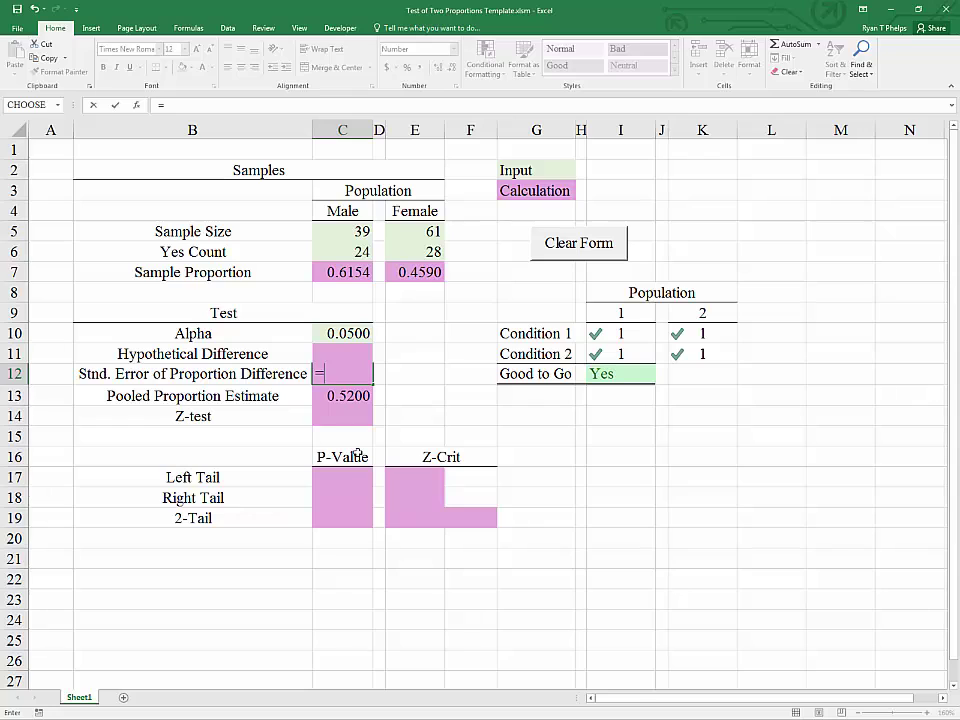
text((()
click(345, 393)
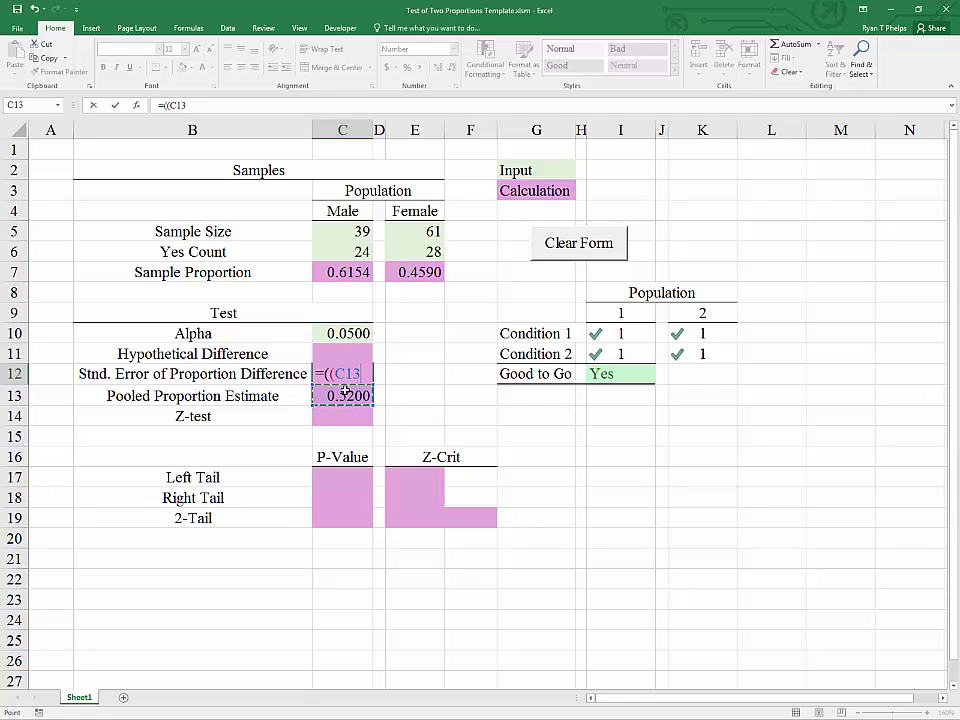
text(*(1-)
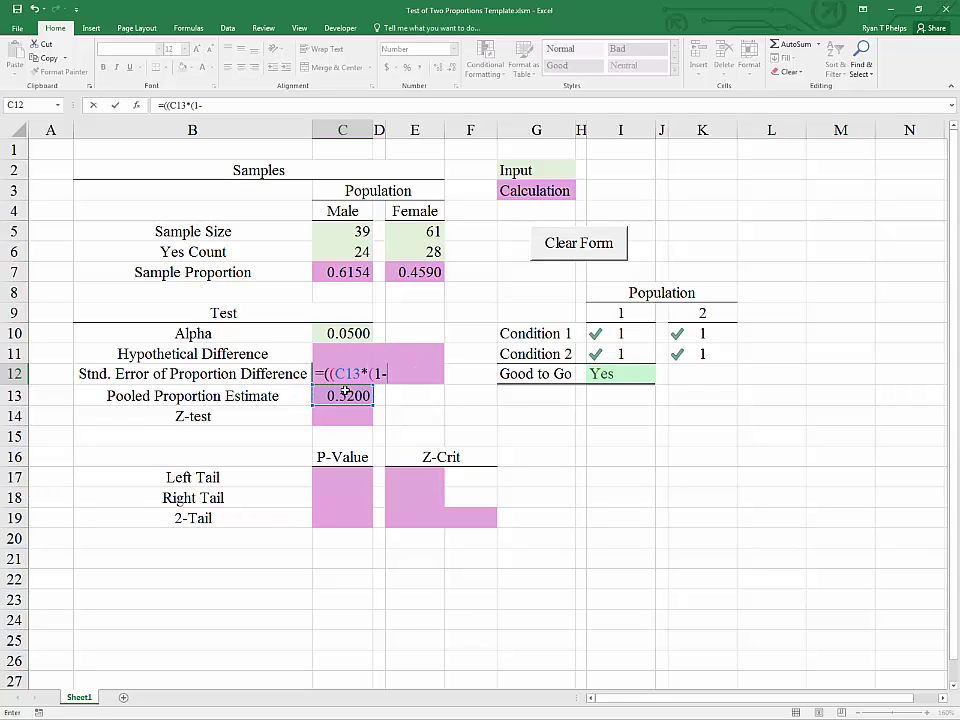
click(345, 393)
text())
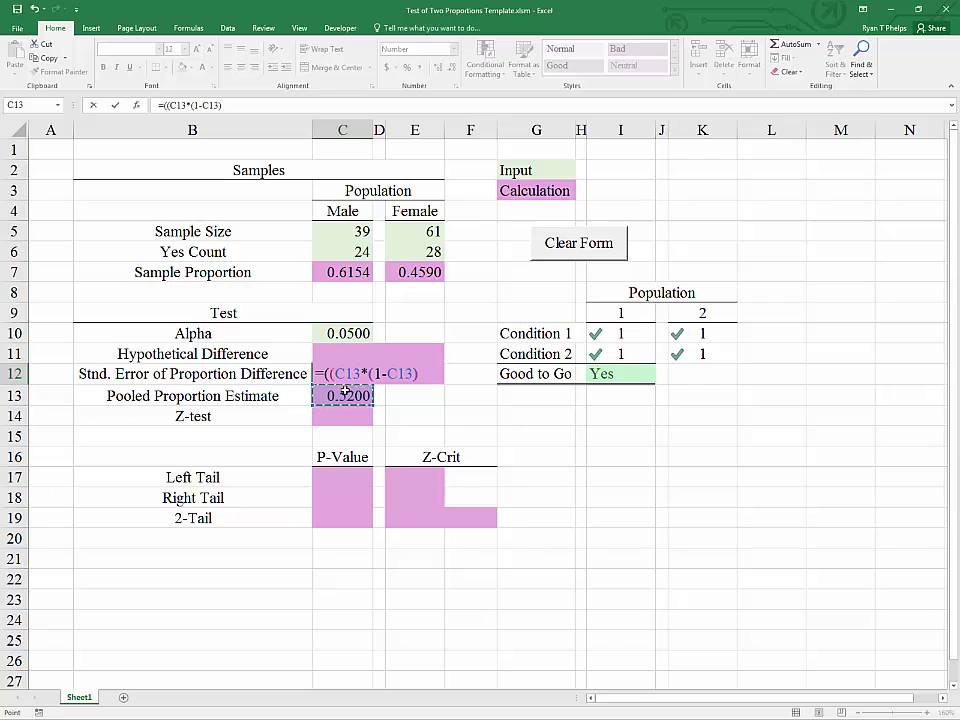
text(/(1/)
click(355, 236)
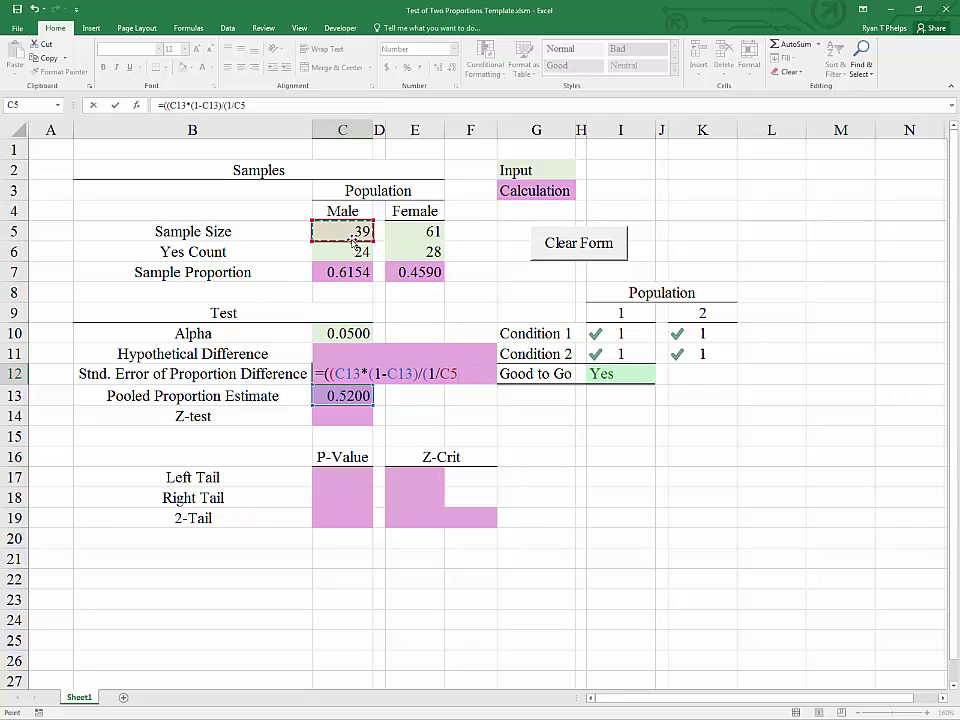
text(+1/)
click(394, 234)
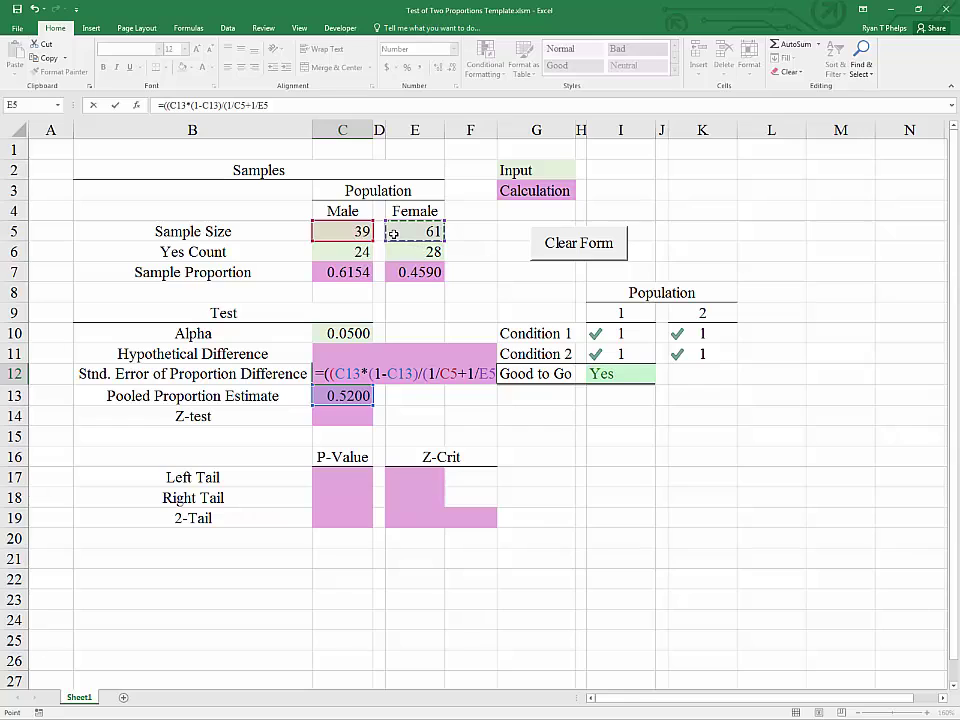
text()))
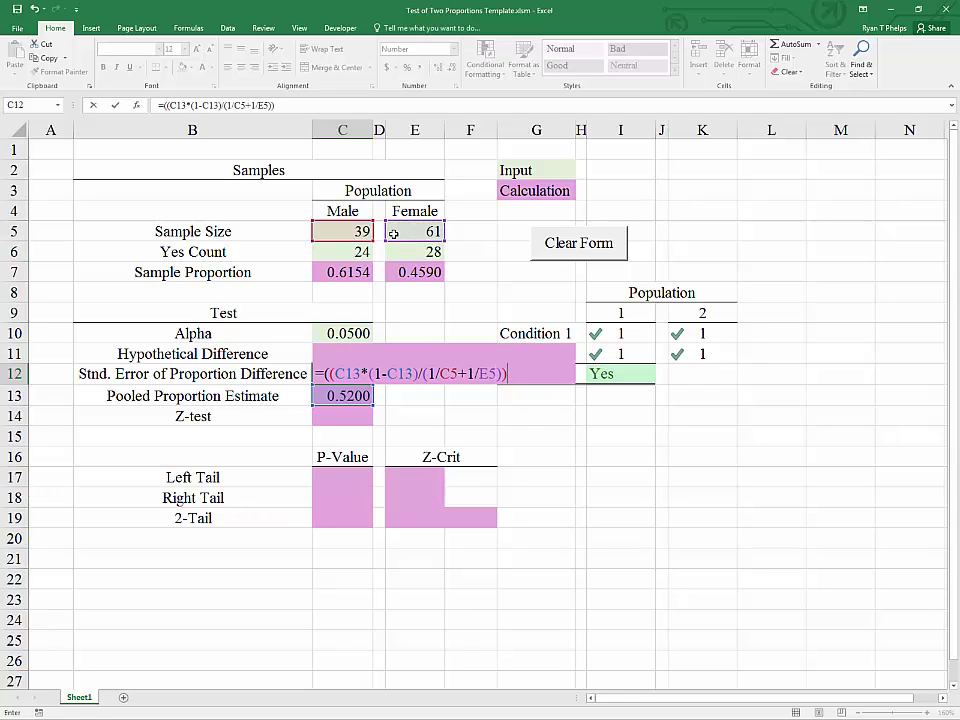
Correct C12 to =(C13*(1-C13)*(1/C5+1/E5))^.5, giving 0.1024, and begin the Z-test formula in C14
click(423, 374)
key(BackSpace)
text(*)
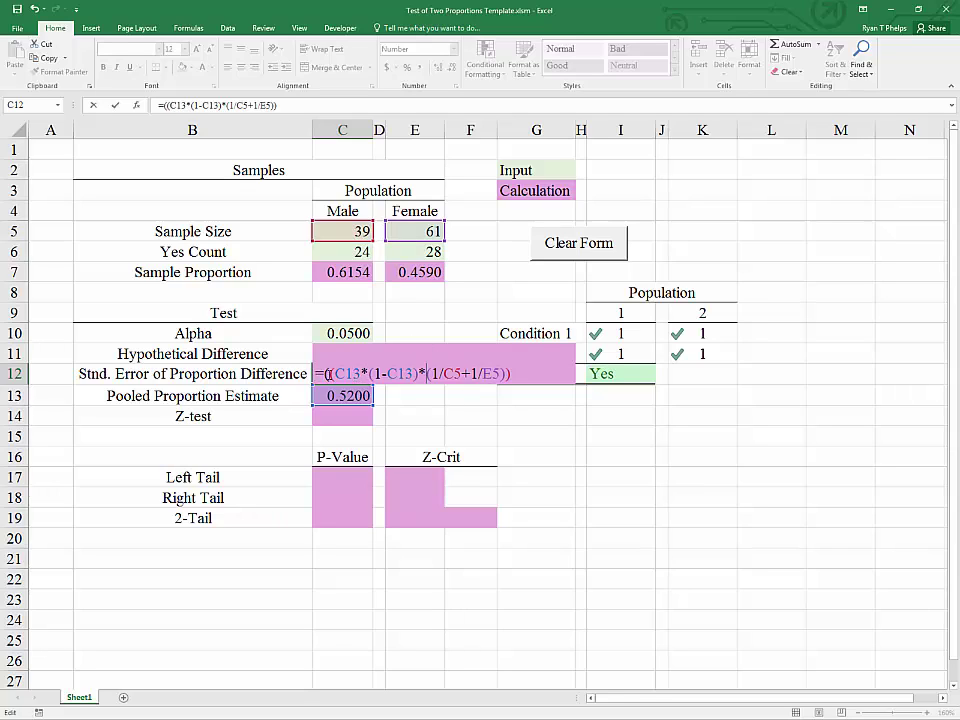
click(329, 374)
key(BackSpace)
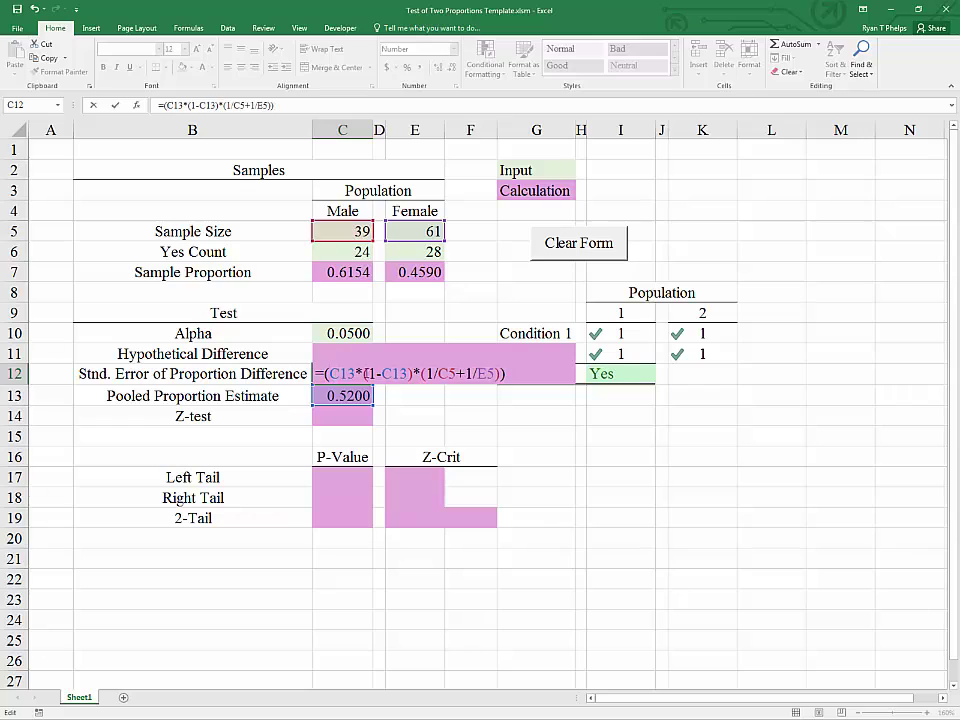
click(526, 374)
text(^.5)
key(Return)
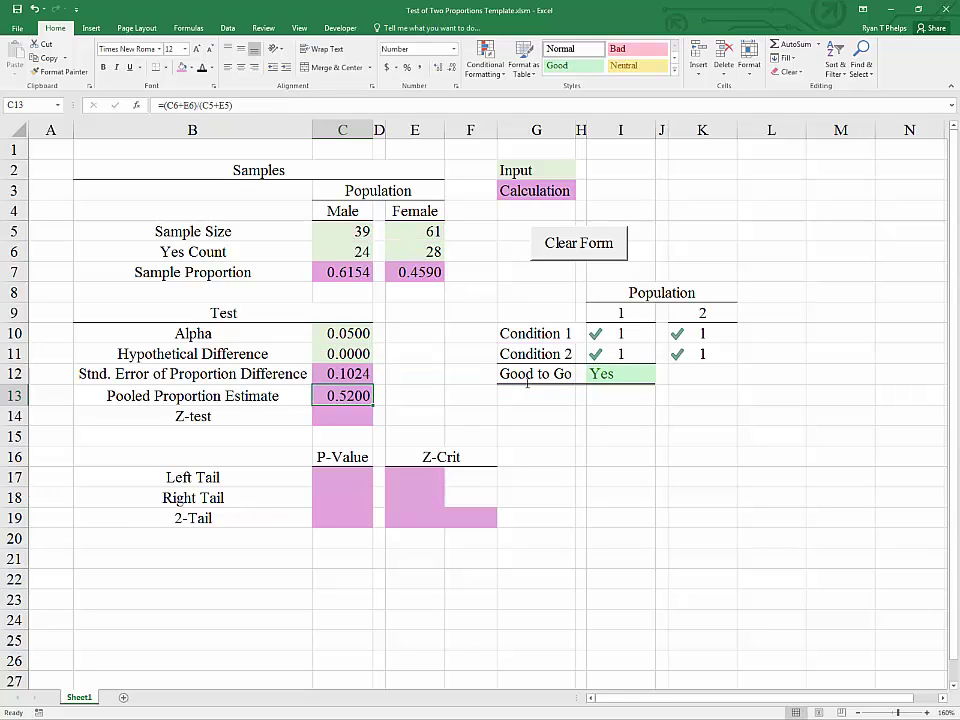
key(Up)
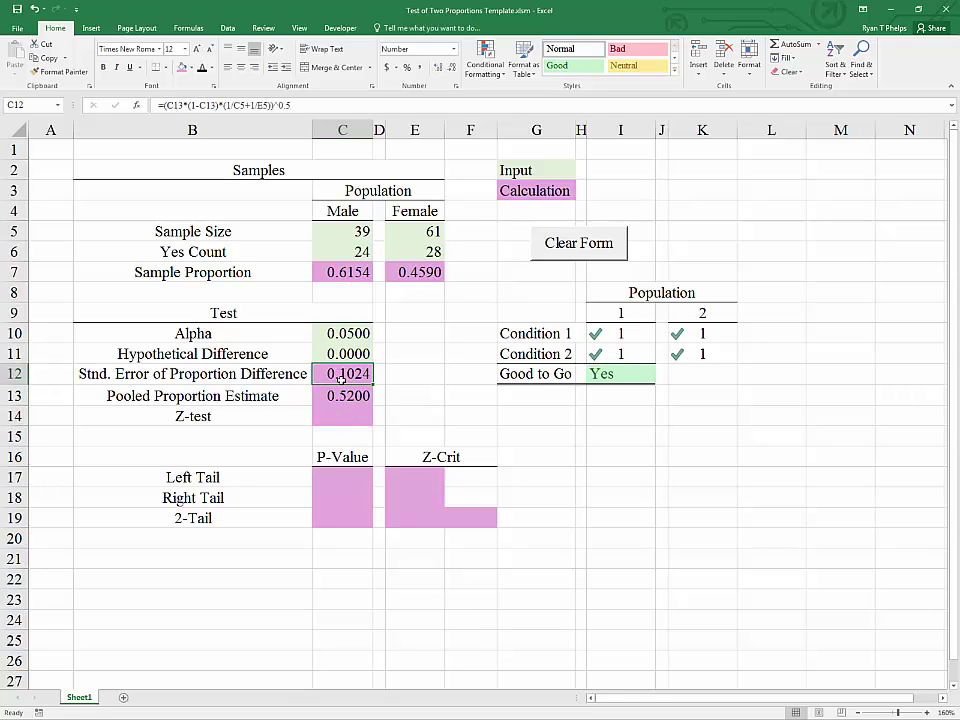
click(352, 415)
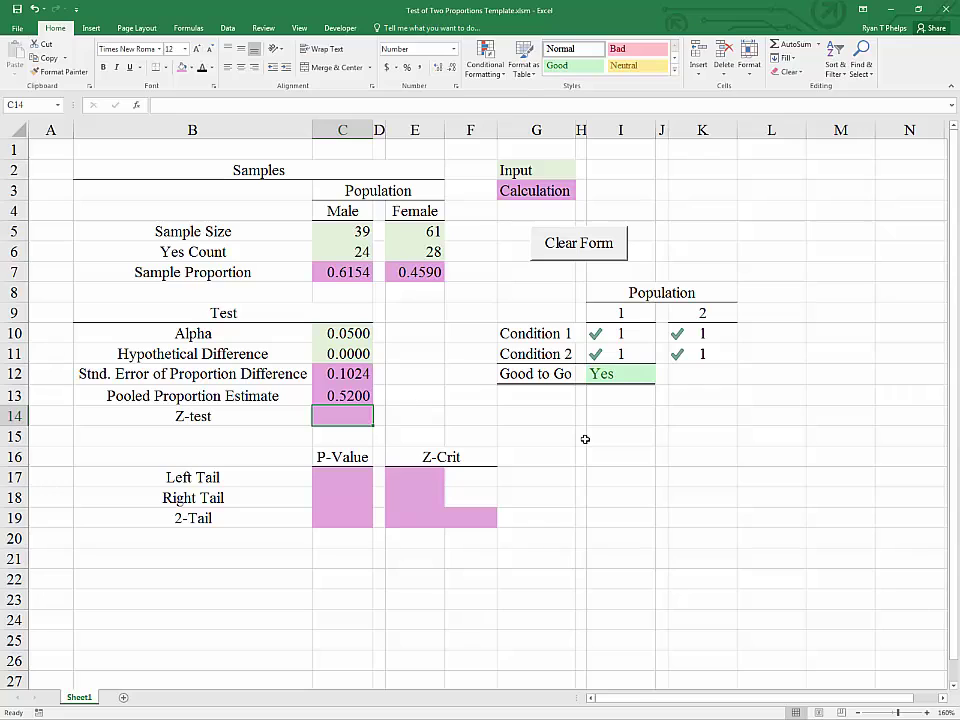
text(=()
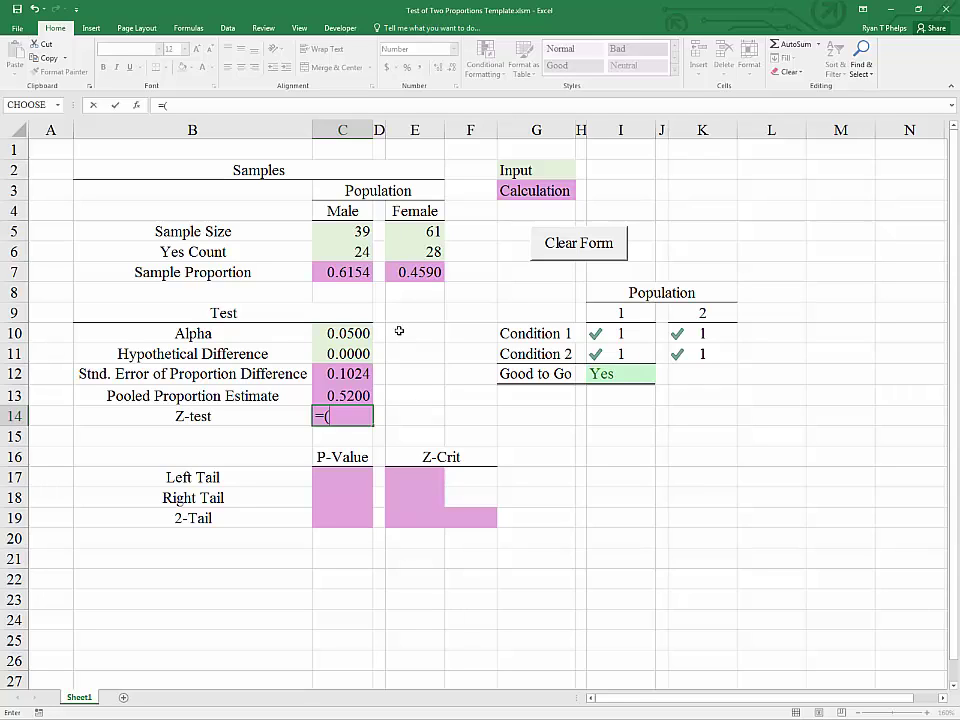
Complete the Z-test in C14 as =((C7-E7)-C11)/C12, giving 1.53
click(344, 273)
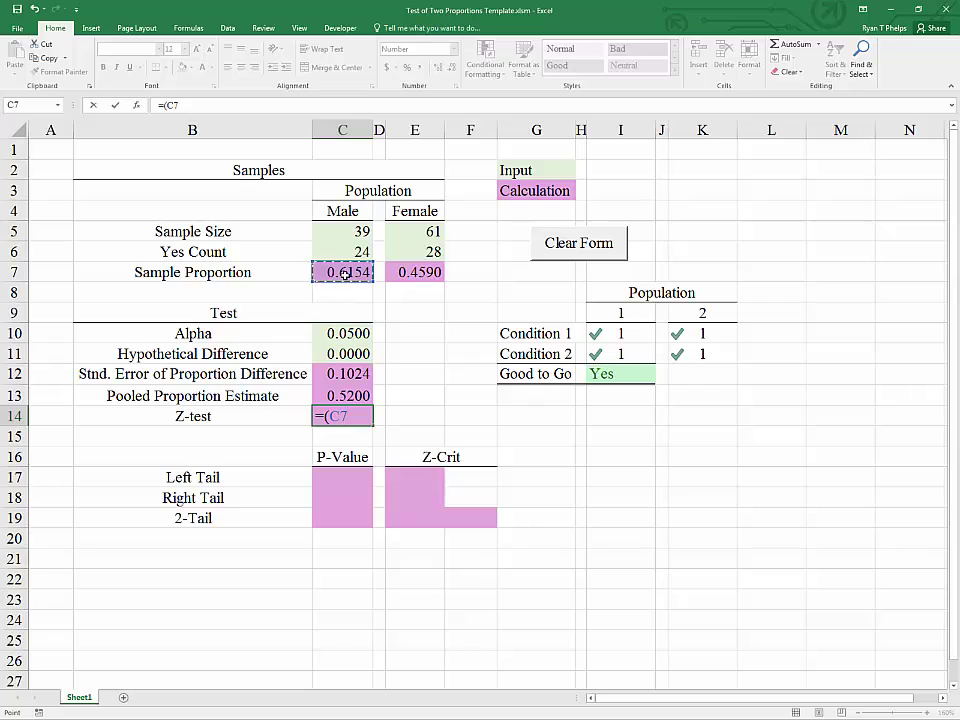
text(-)
click(400, 272)
text()-)
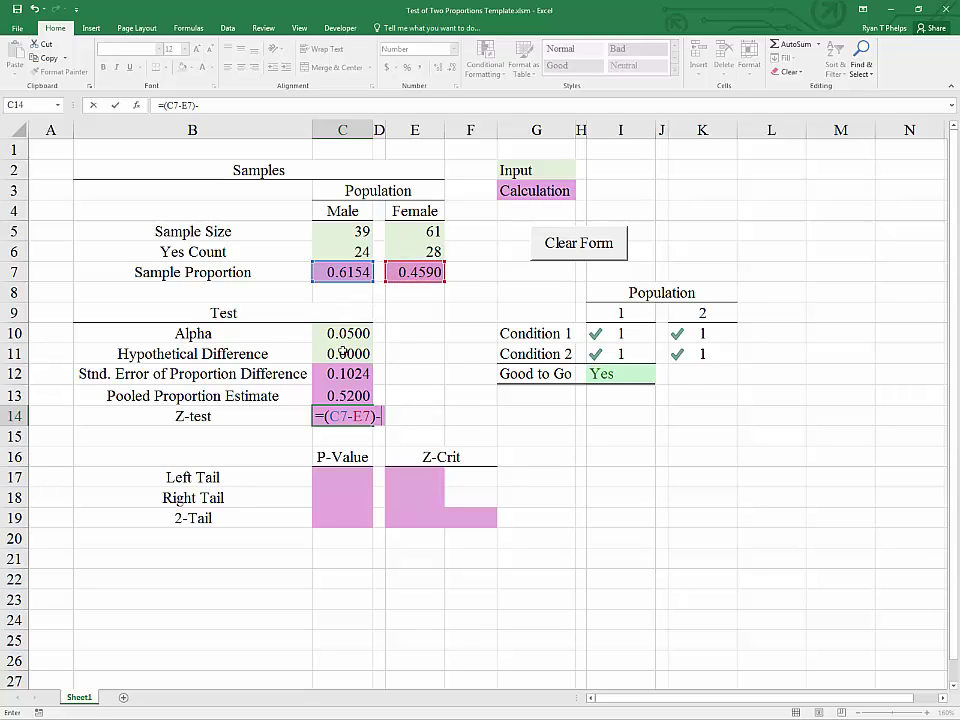
click(343, 353)
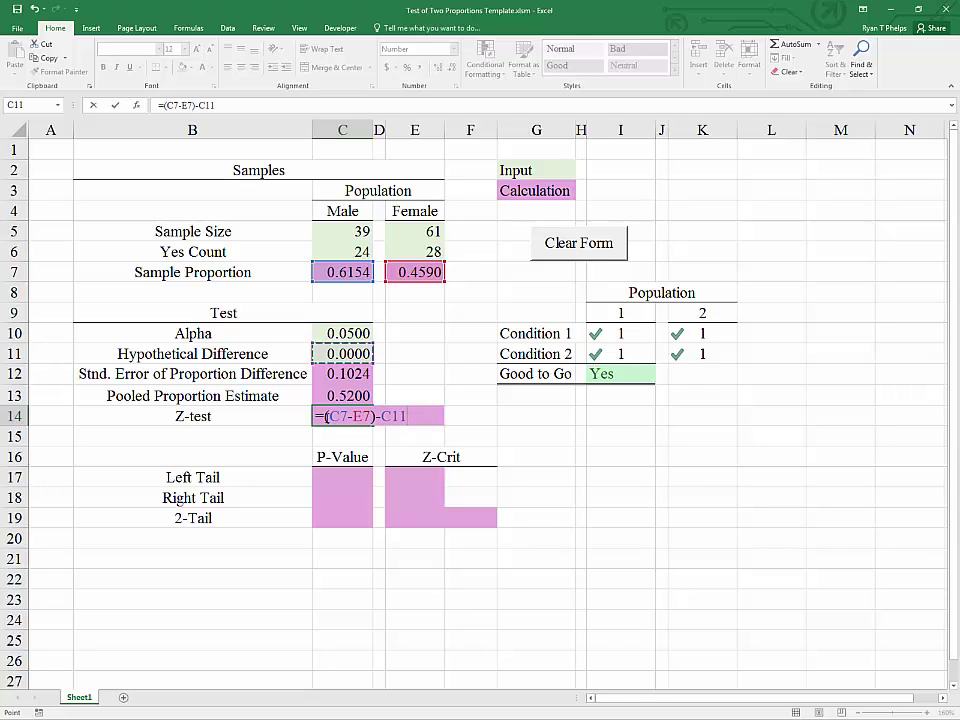
click(326, 416)
text(()
key(End)
text()/)
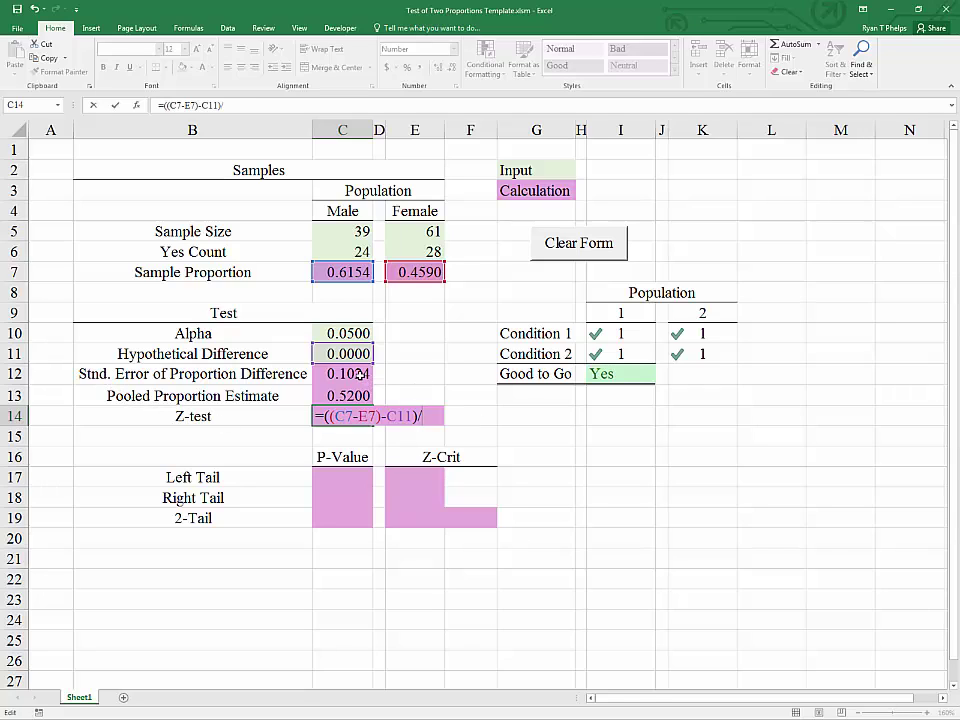
click(362, 378)
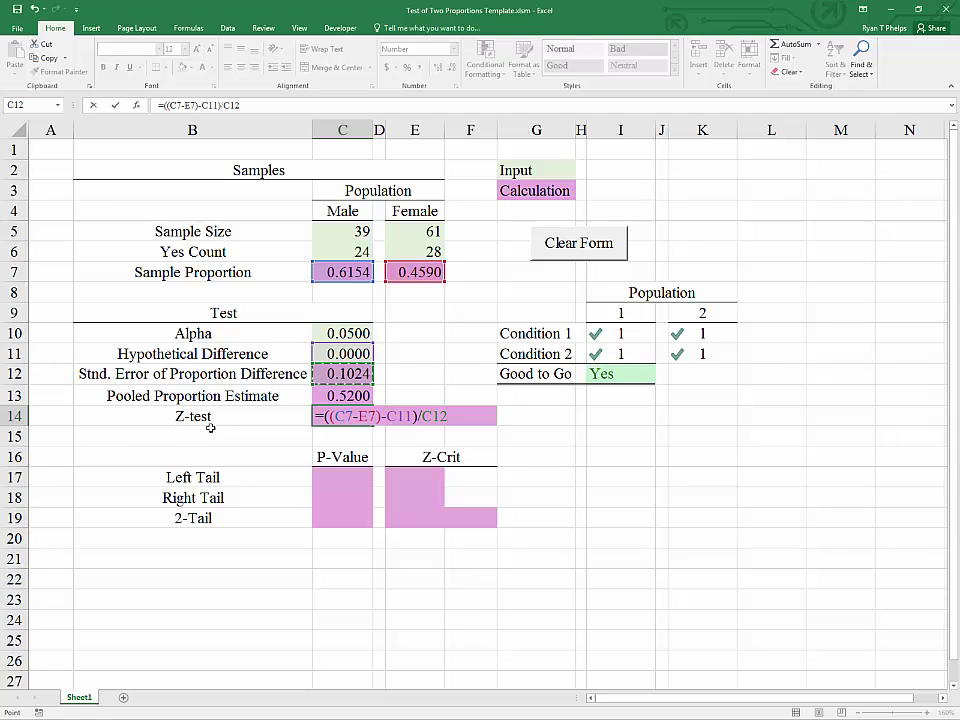
key(Return)
key(Up)
key(Down)
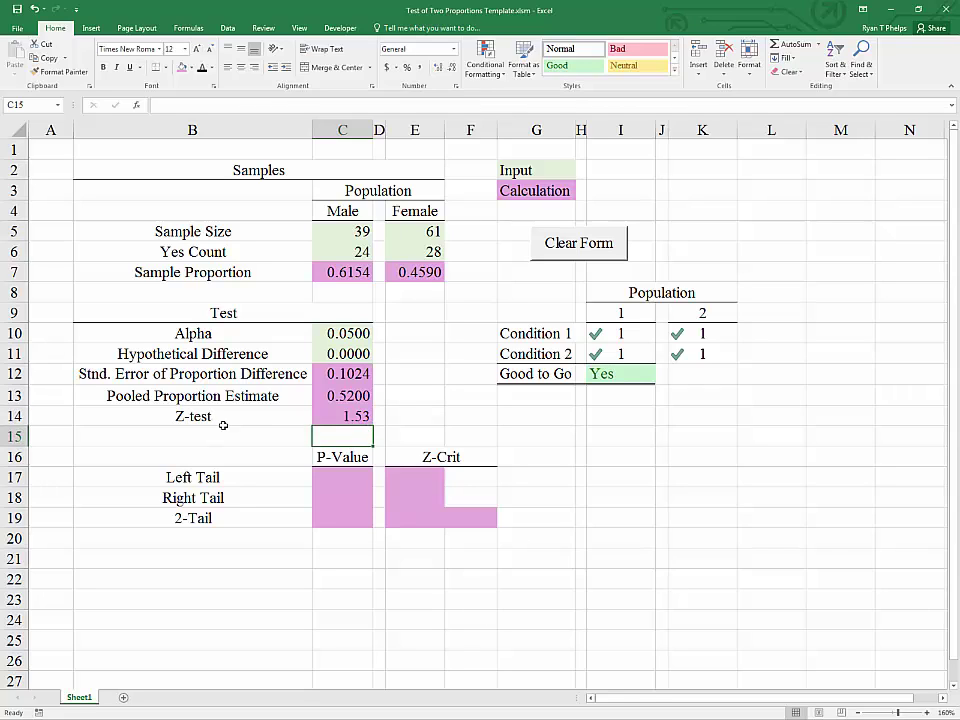
click(469, 541)
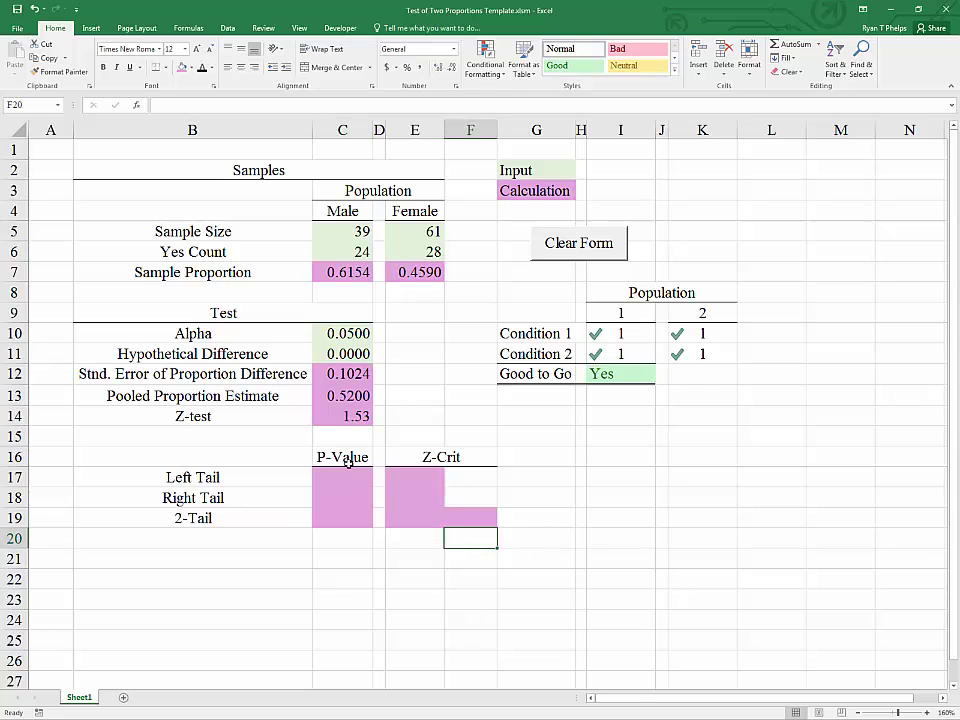
drag(343, 474, 462, 517)
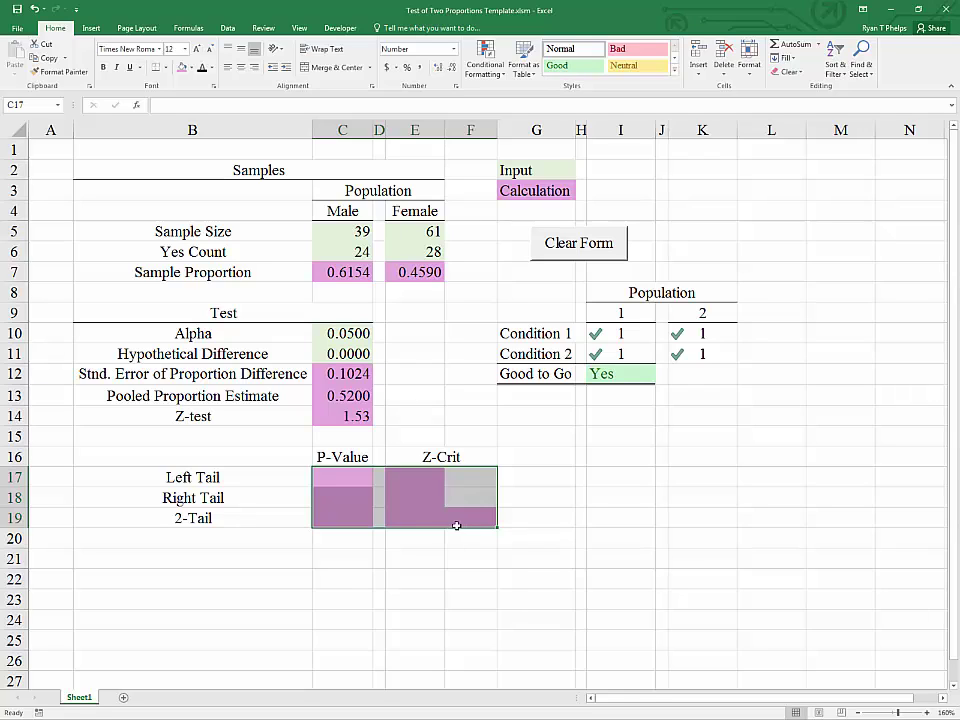
drag(420, 481, 471, 516)
click(343, 339)
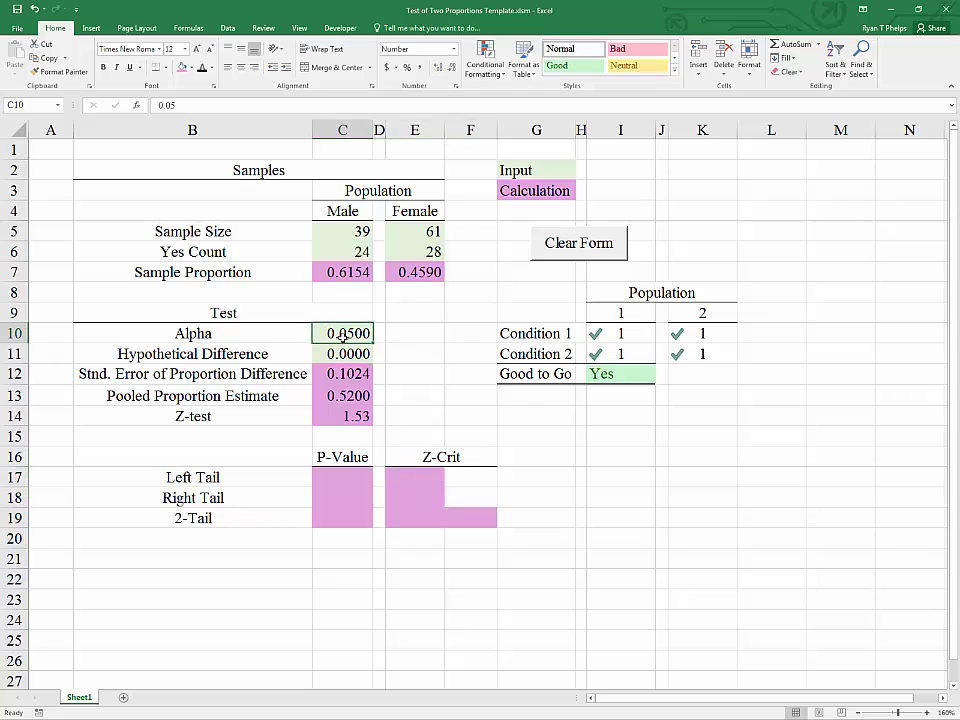
click(338, 476)
drag(338, 476, 339, 519)
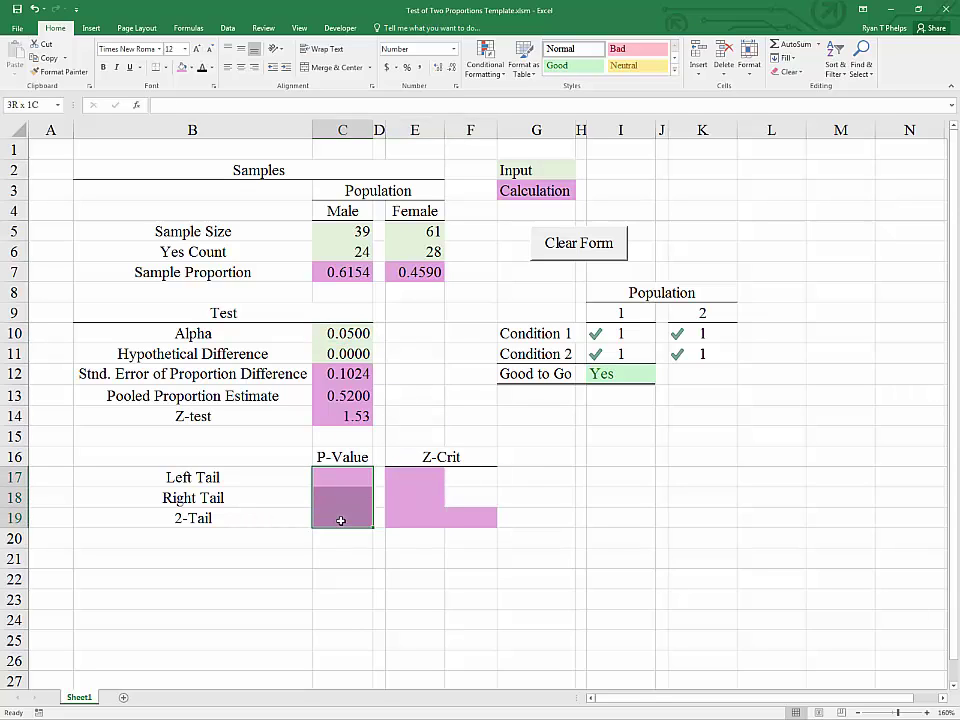
click(354, 424)
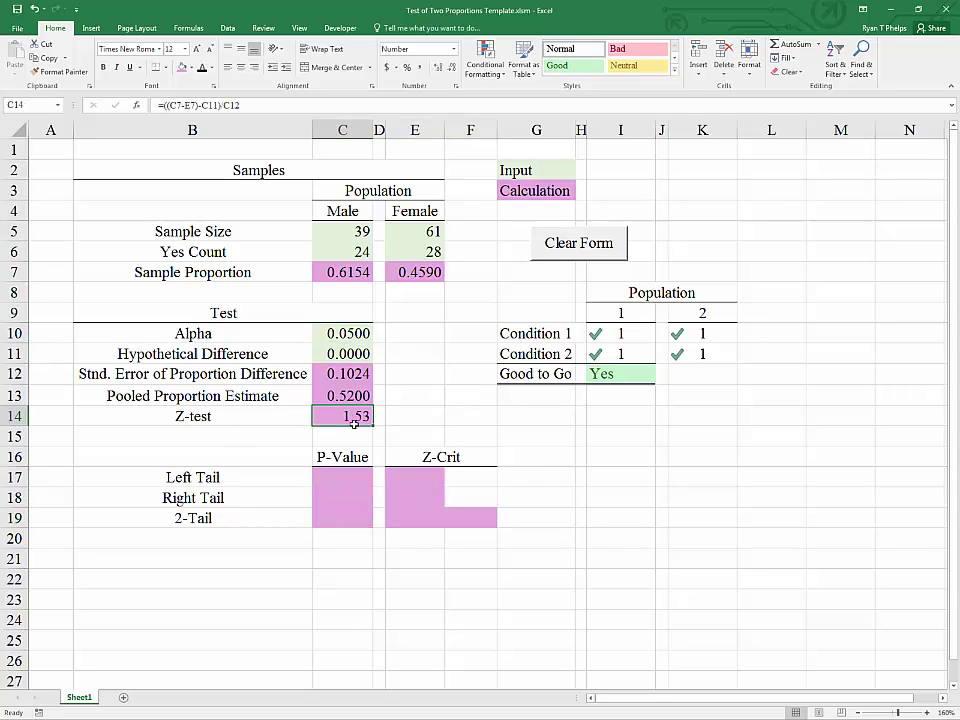
click(416, 479)
click(210, 479)
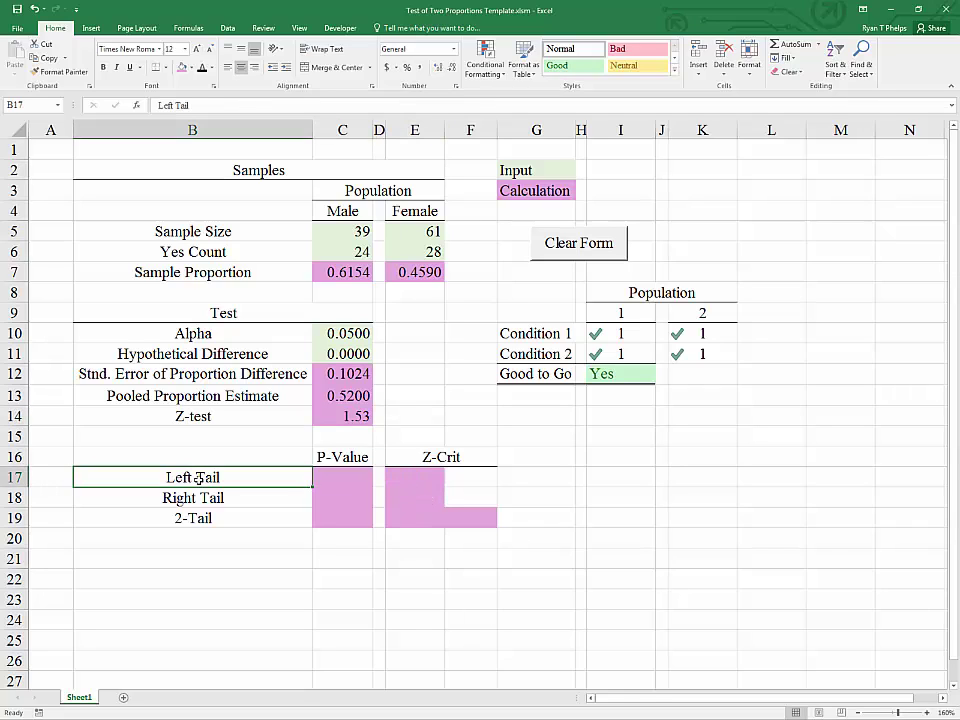
click(414, 476)
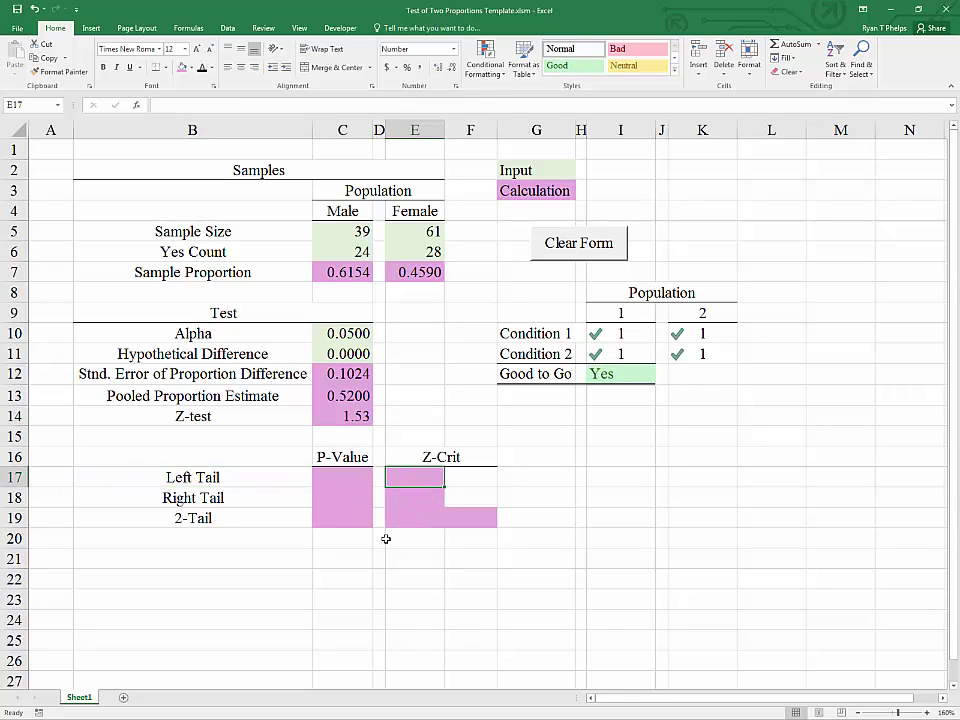
Enter =NORM.S.INV(C10) in E17 for a left-tail critical Z of -1.645
click(328, 333)
click(407, 473)
text(=)
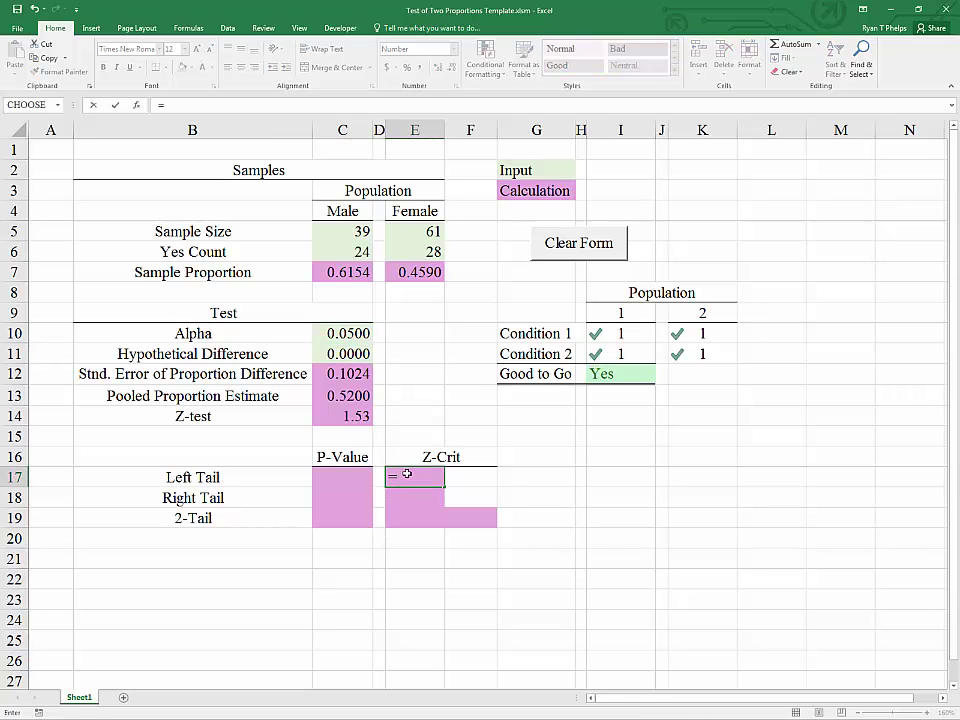
text(norm)
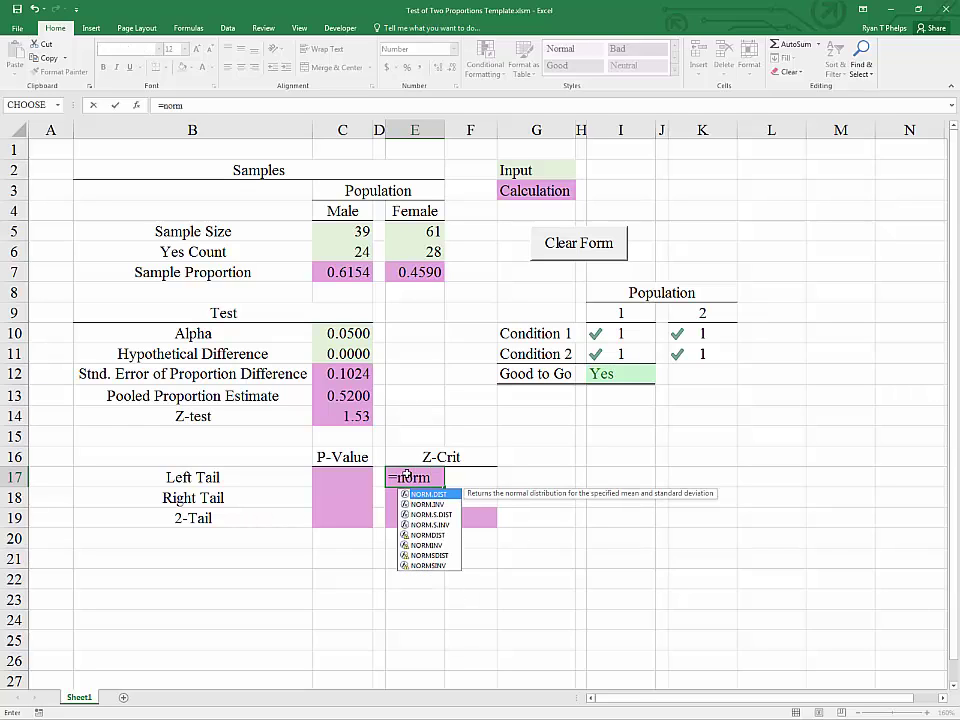
key(Down)
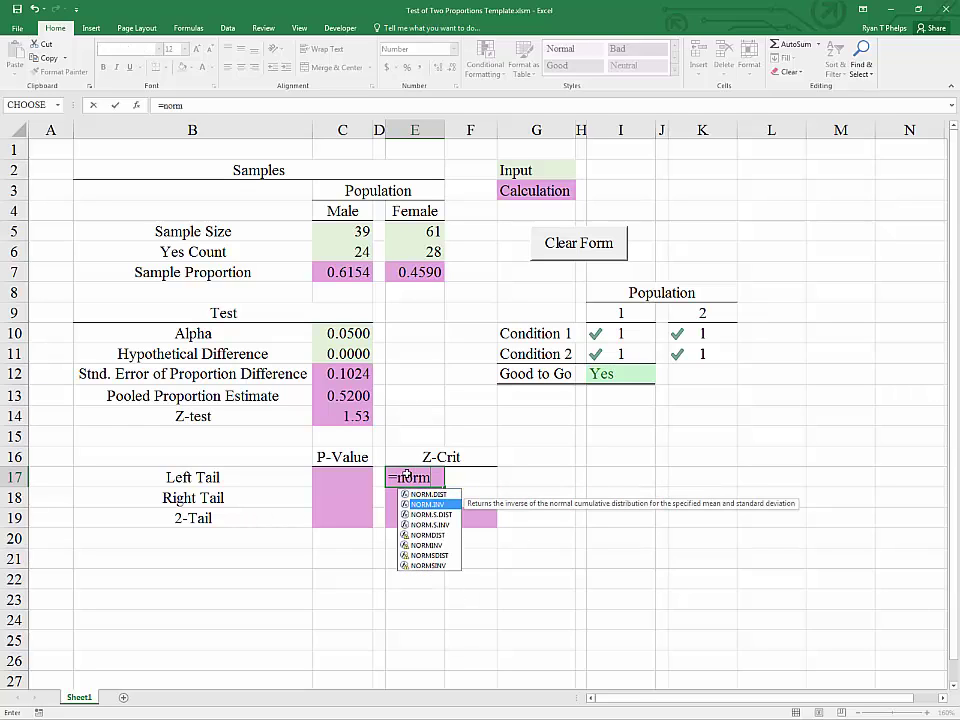
key(Down)
key(Down)
key(Tab)
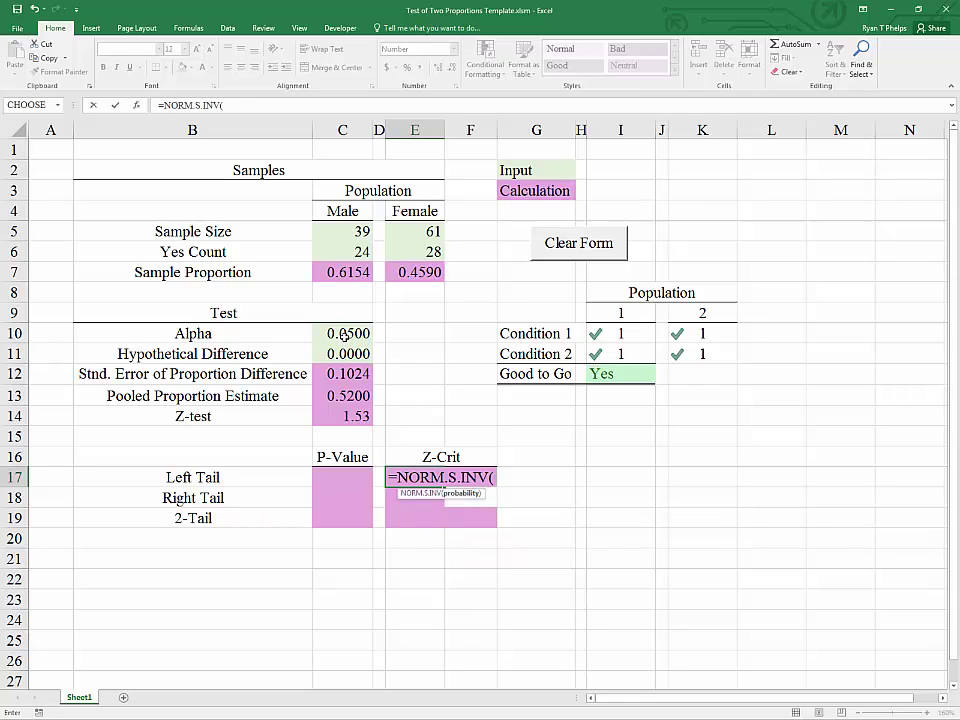
click(343, 334)
text())
key(Return)
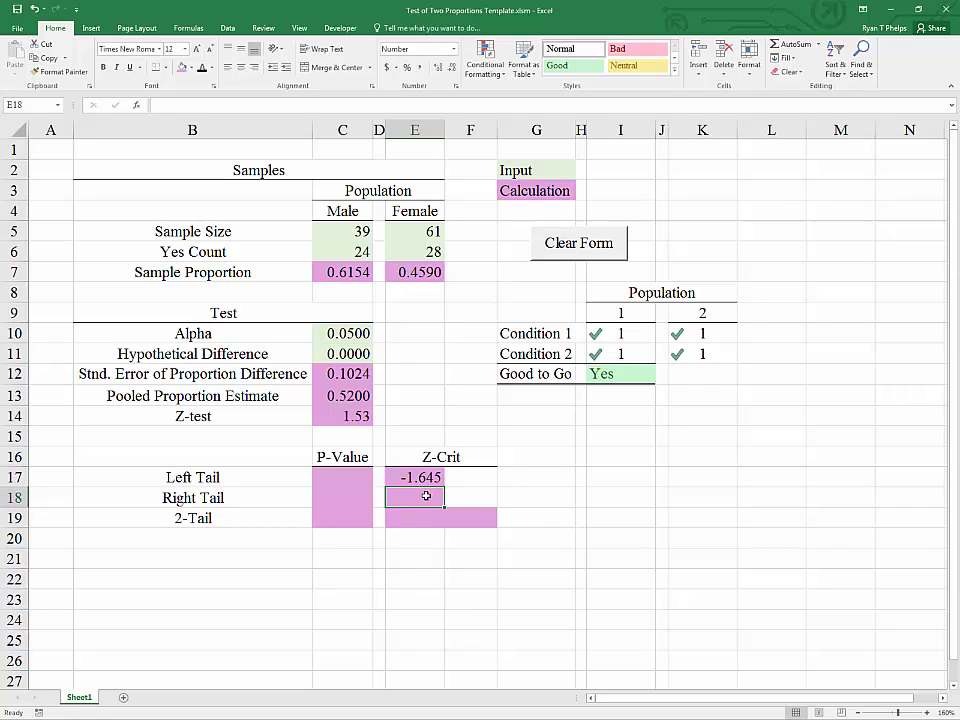
Enter =-1*E17 in E18 for a right-tail critical Z of 1.645
click(338, 333)
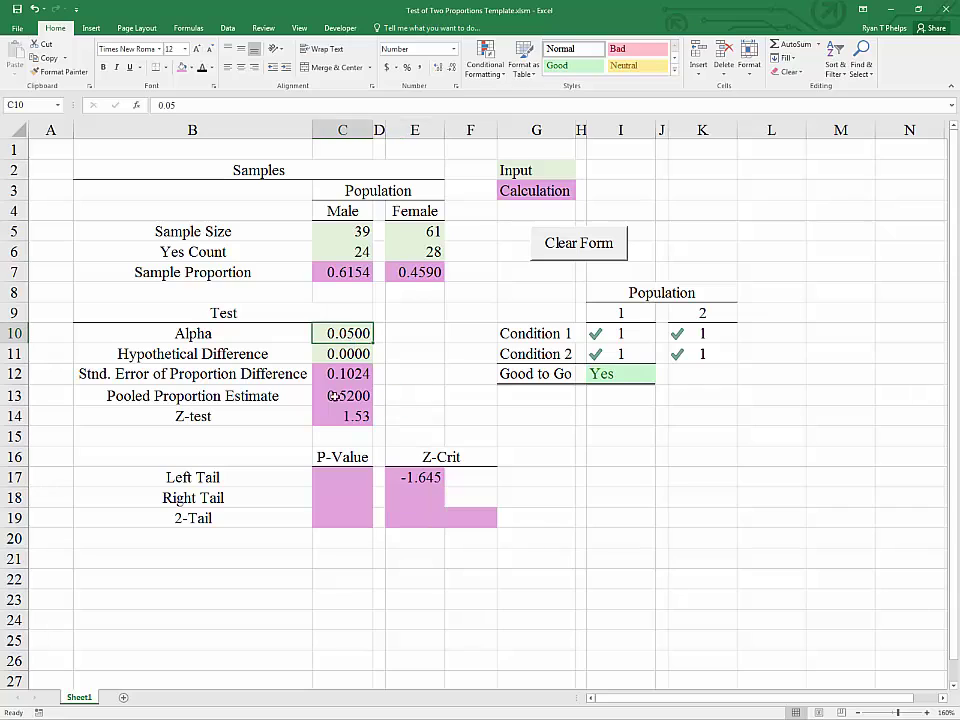
click(430, 478)
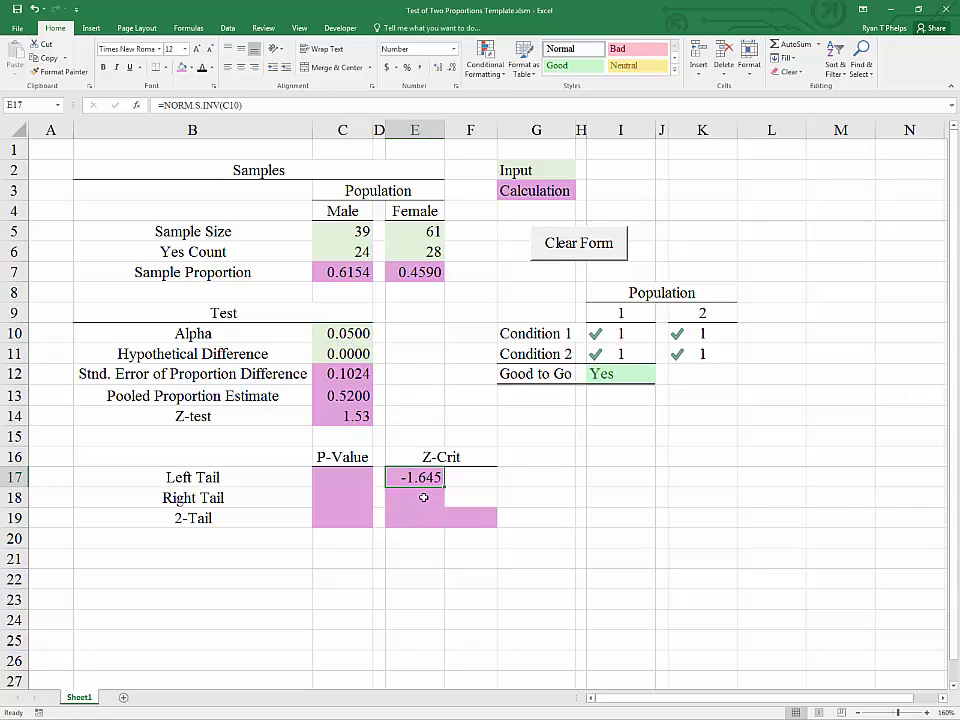
click(424, 494)
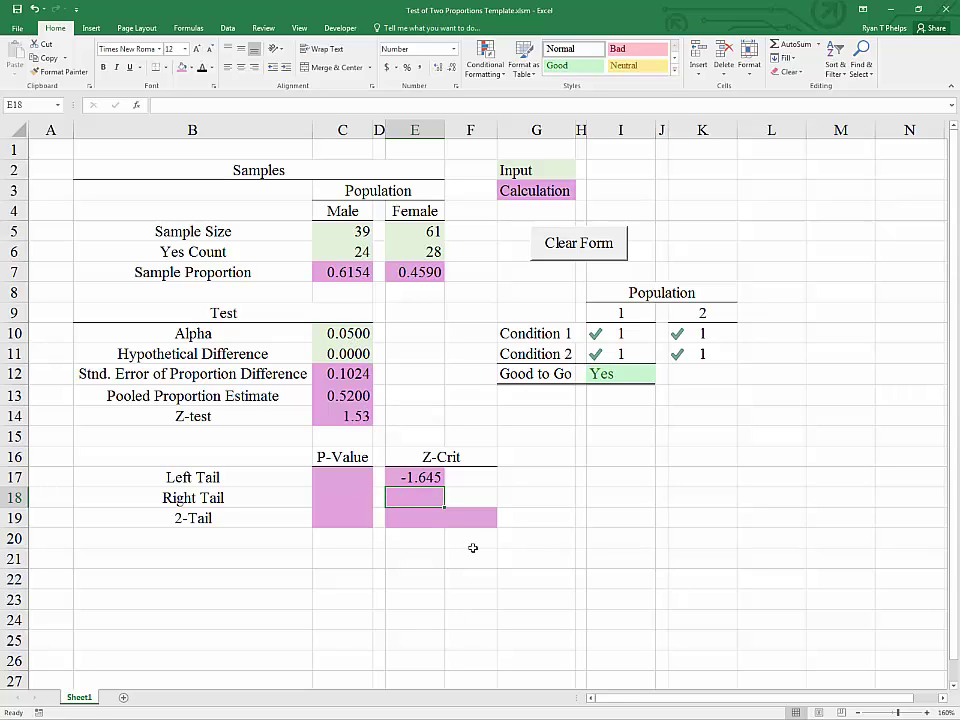
text(=-1*)
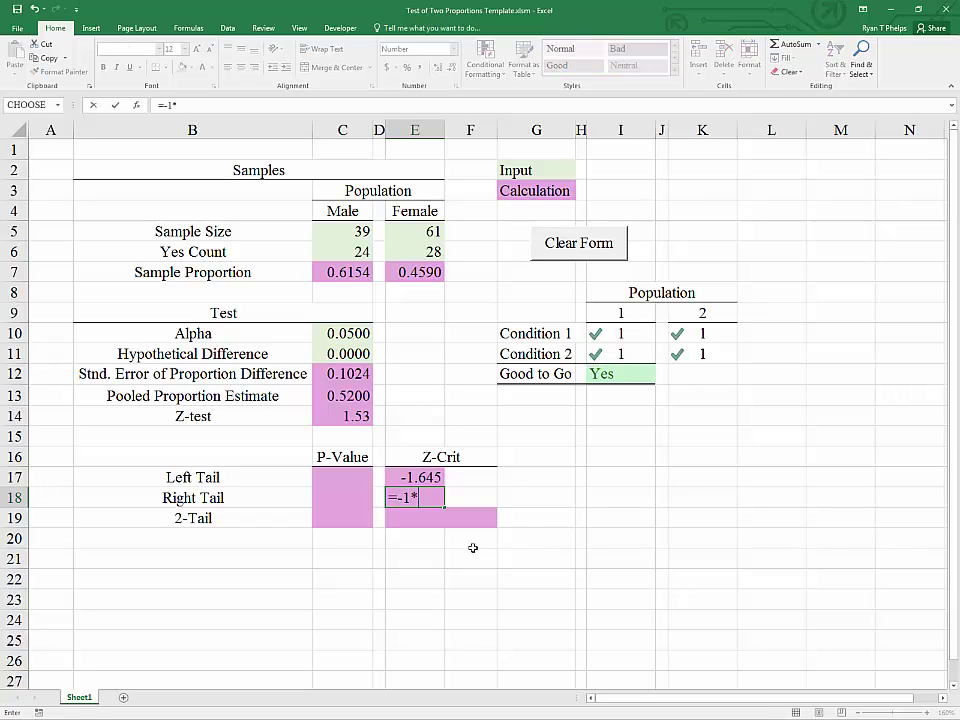
key(Up)
key(Return)
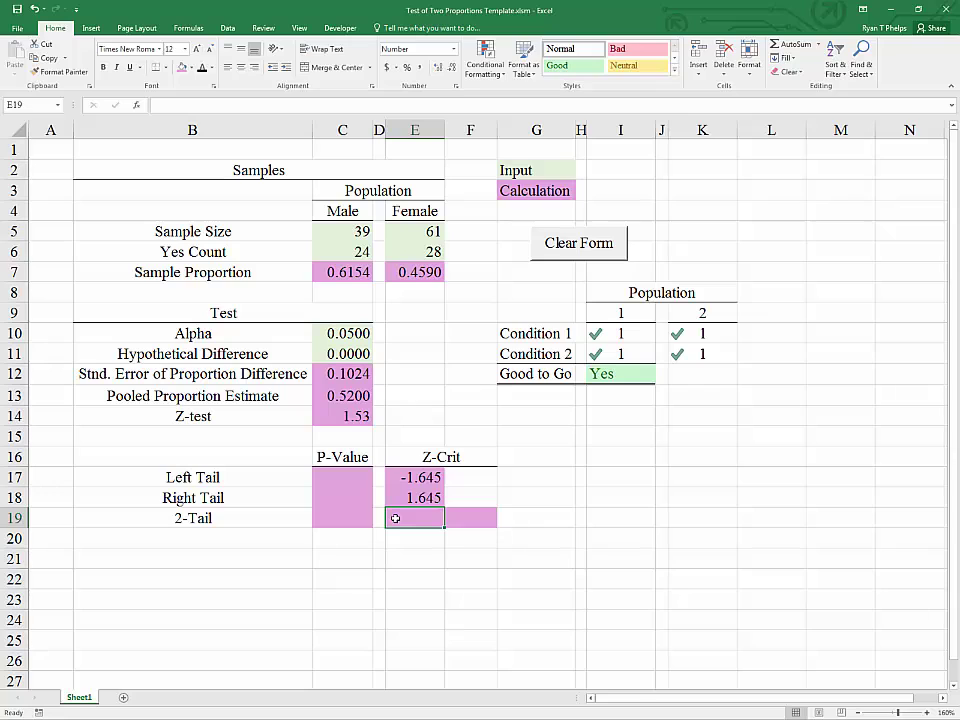
Enter =NORM.S.INV(C10/2) in E19 for a two-tail critical Z of -1.960
text(=norm.)
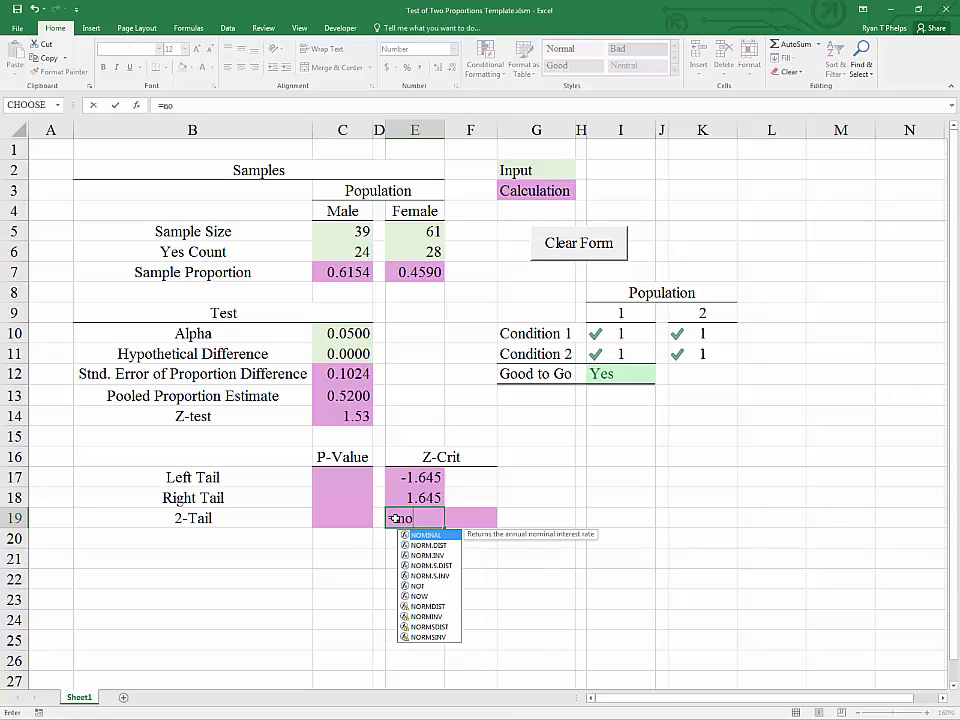
key(Down)
key(Down)
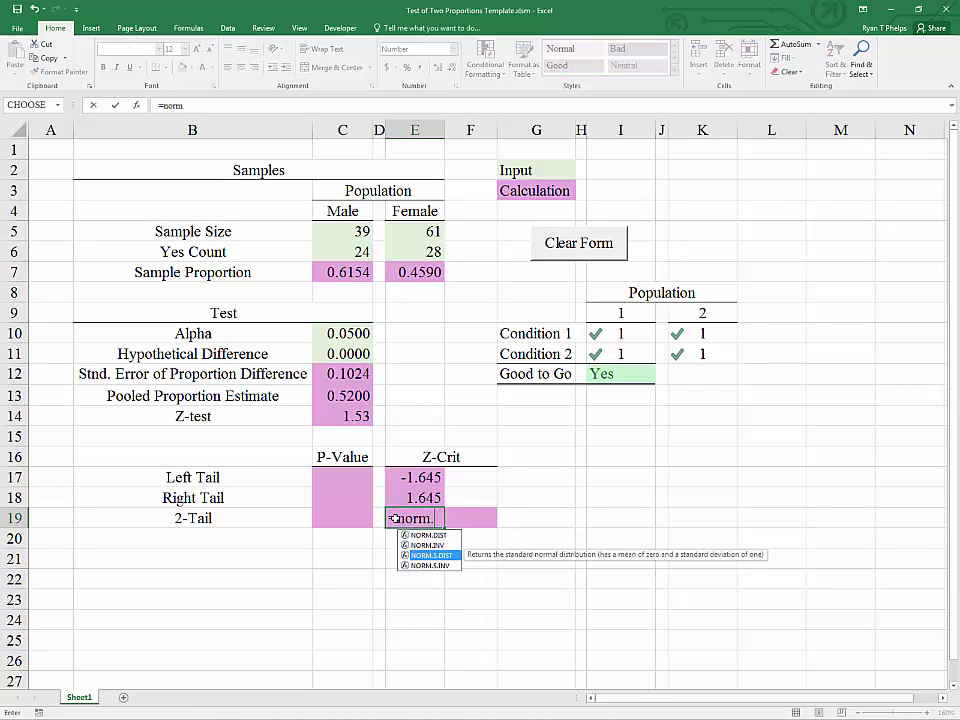
key(Left)
key(BackSpace)
key(BackSpace)
key(BackSpace)
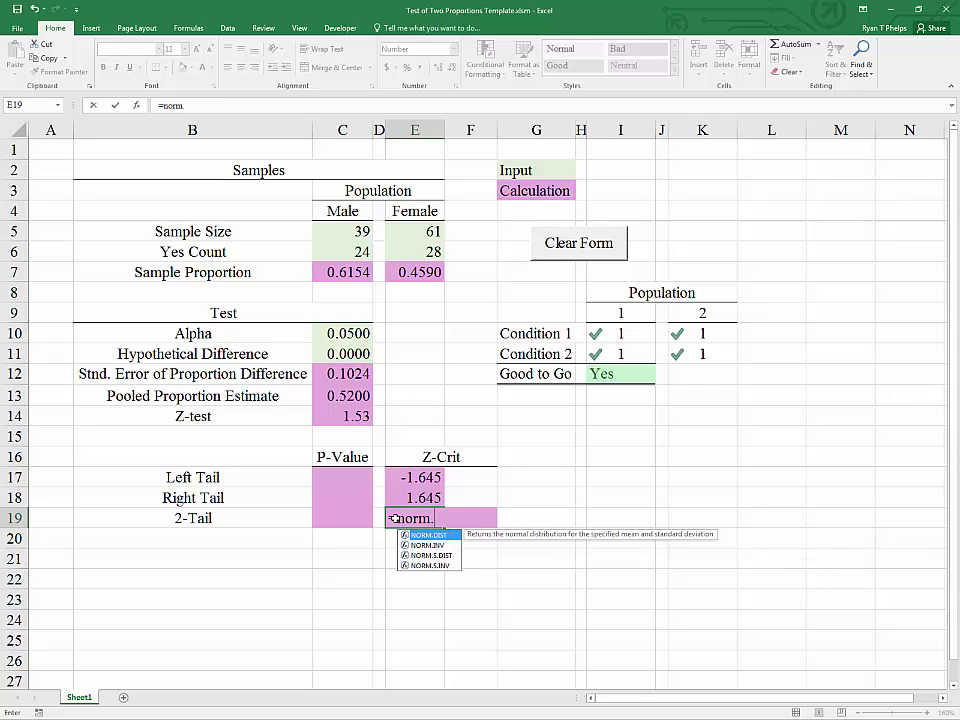
key(Down)
key(Down)
key(Down)
key(Tab)
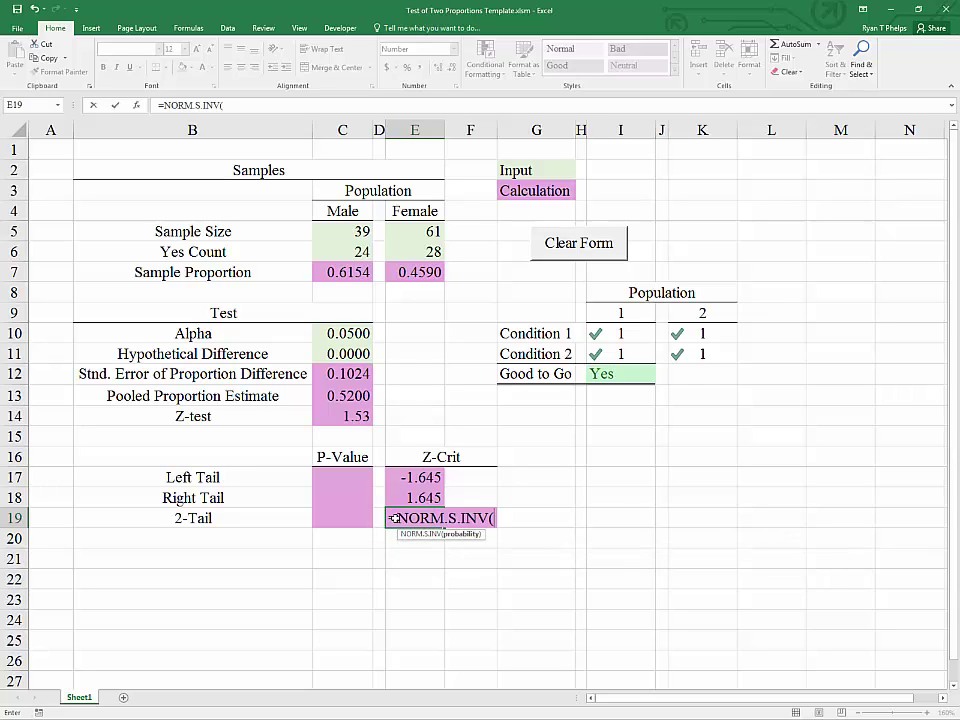
click(338, 332)
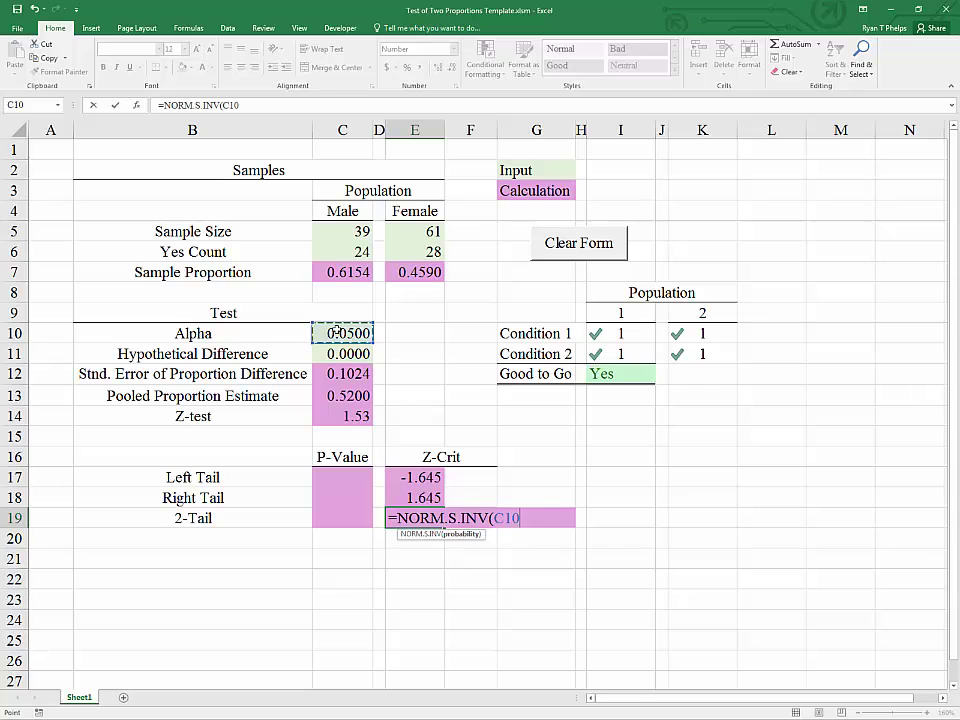
text(/2))
key(Return)
Enter =-1*E19 in F19 for the positive two-tail critical value 1.960
key(Up)
key(Right)
text(=)
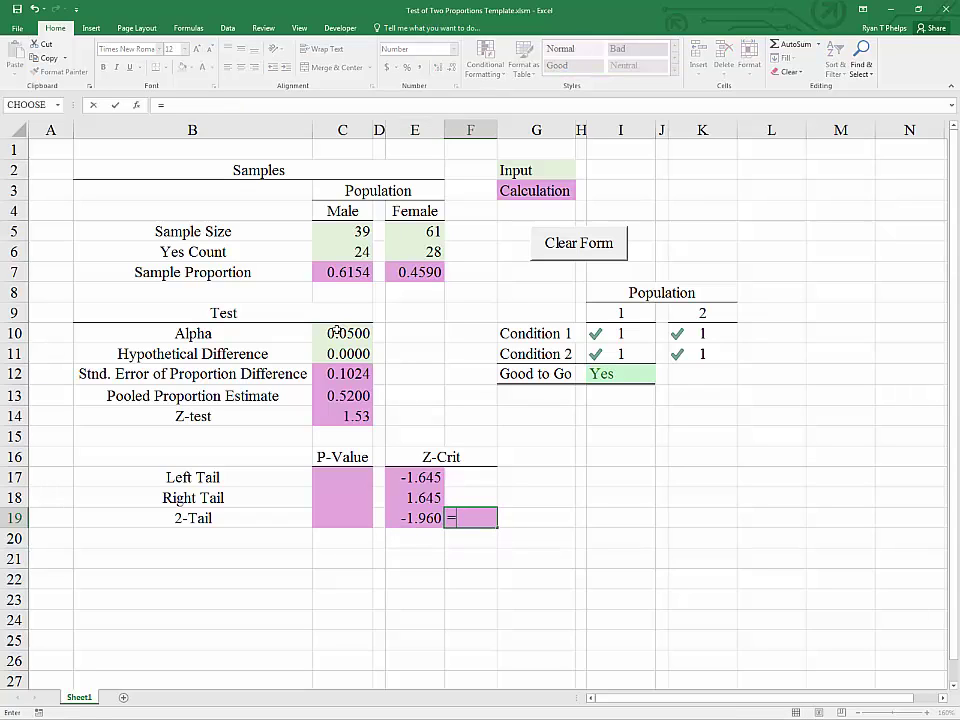
text(-1*)
key(Left)
key(Return)
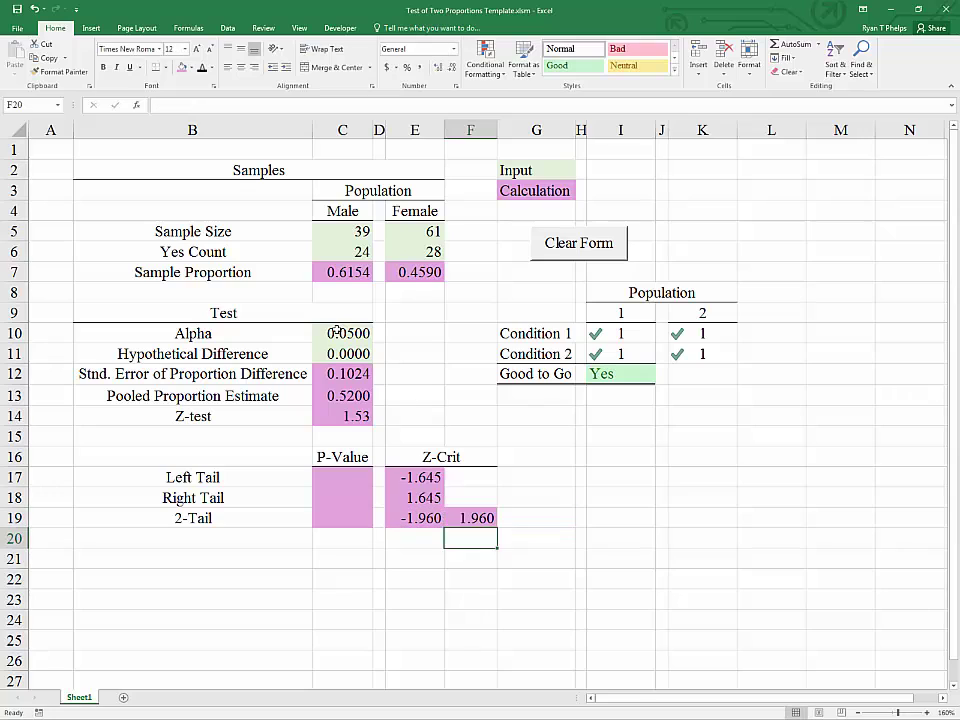
key(Up)
click(402, 518)
click(461, 518)
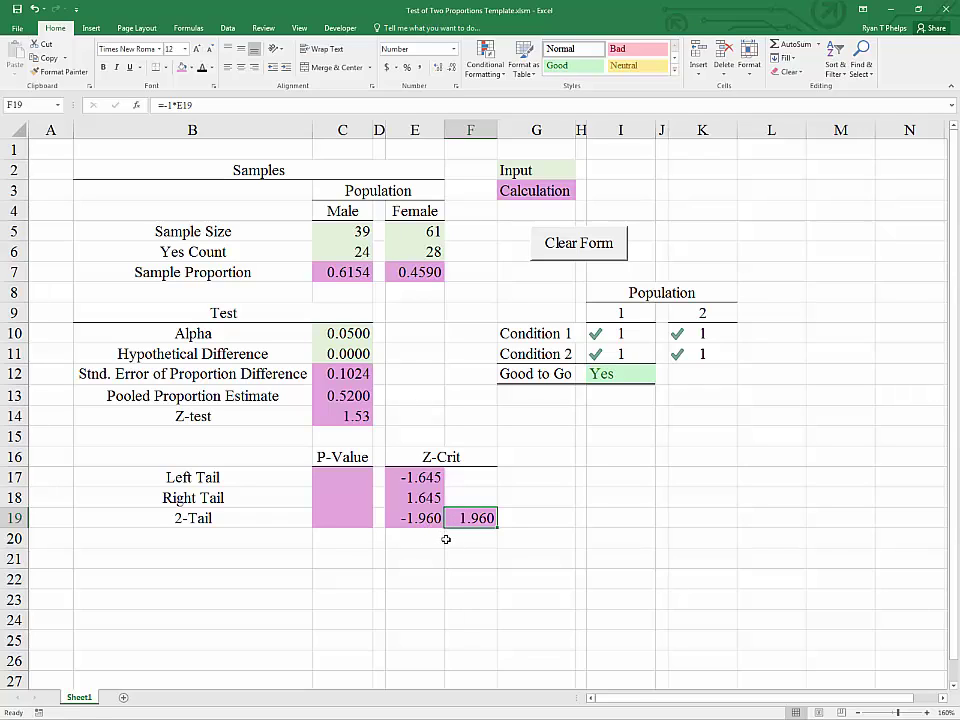
click(330, 516)
drag(343, 484, 341, 518)
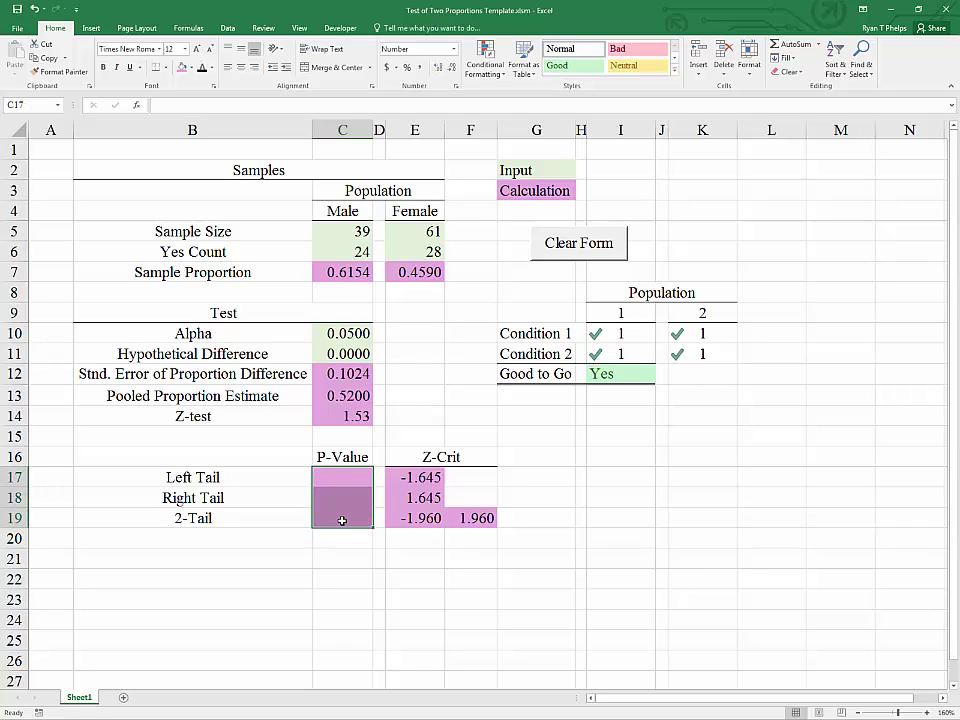
click(343, 416)
click(343, 484)
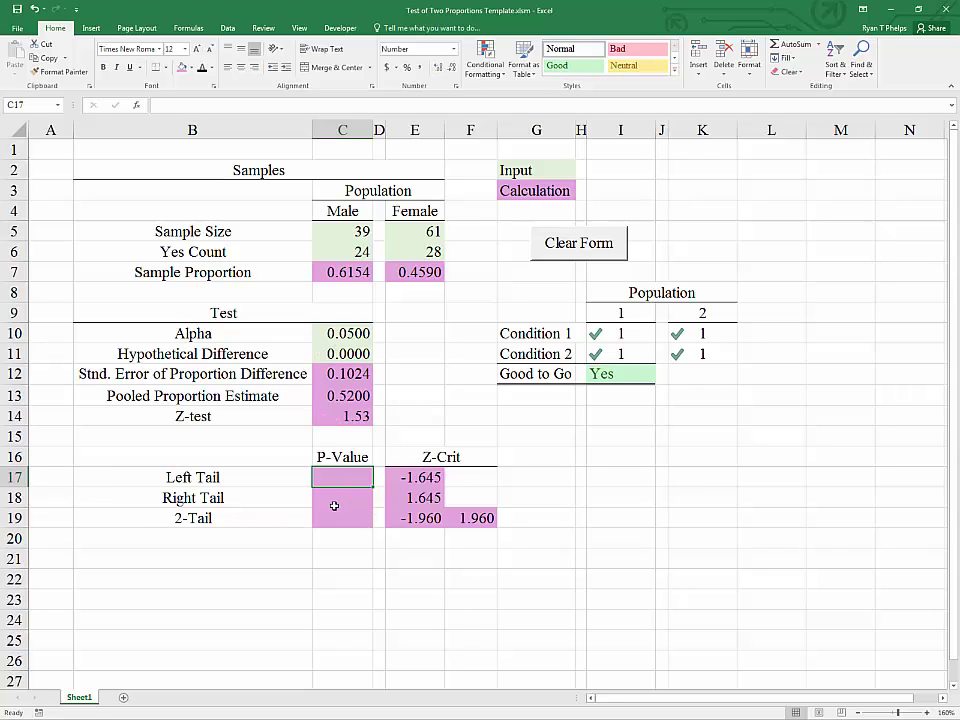
click(320, 416)
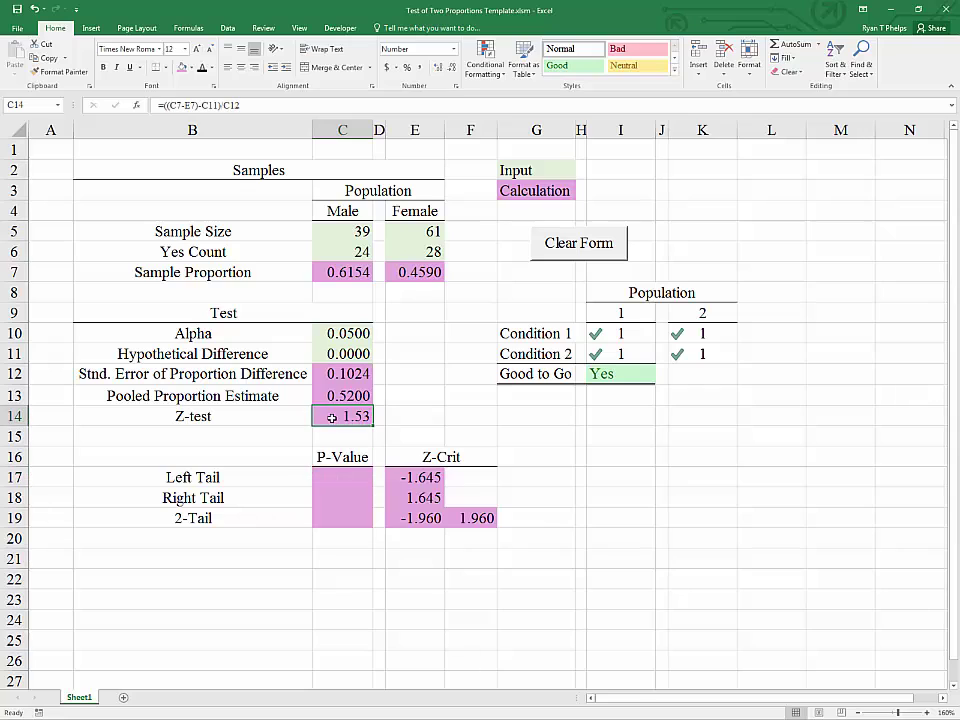
click(327, 334)
click(414, 479)
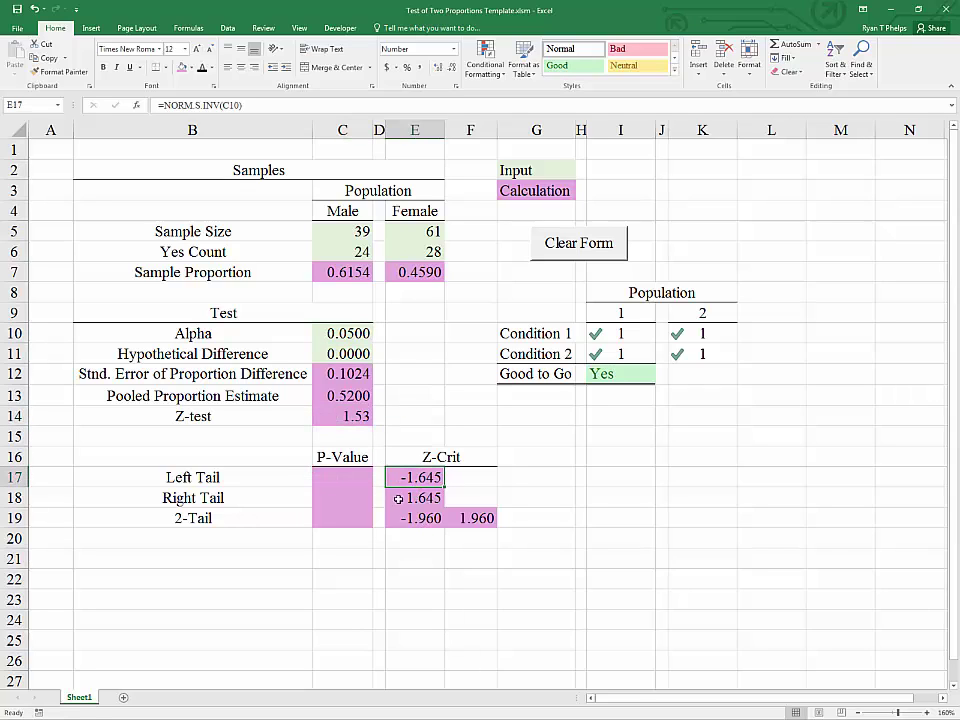
click(160, 477)
click(355, 336)
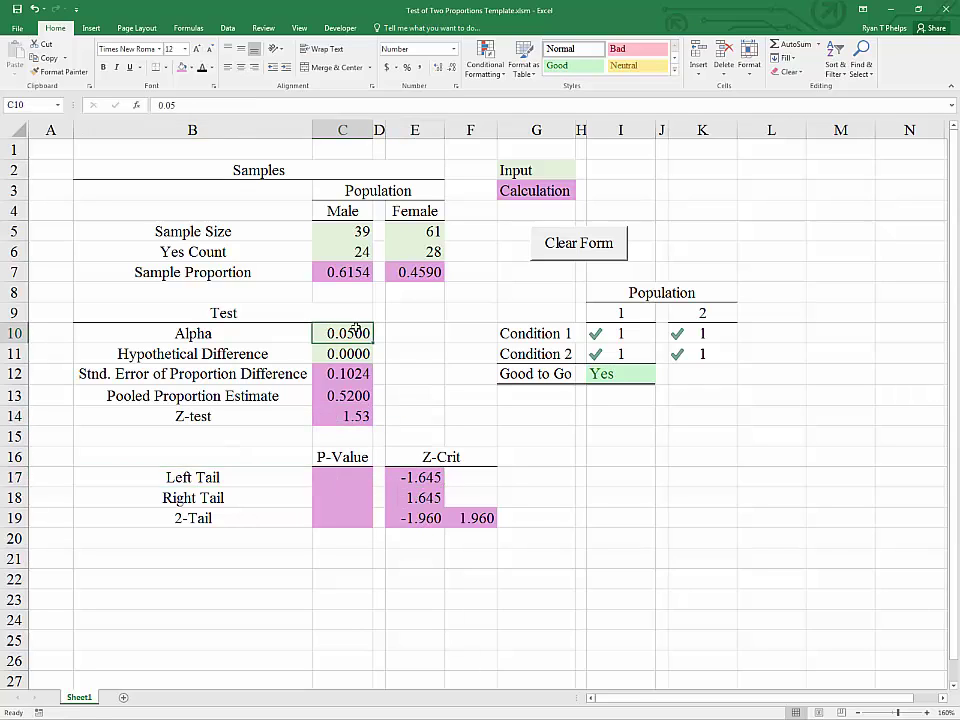
click(417, 477)
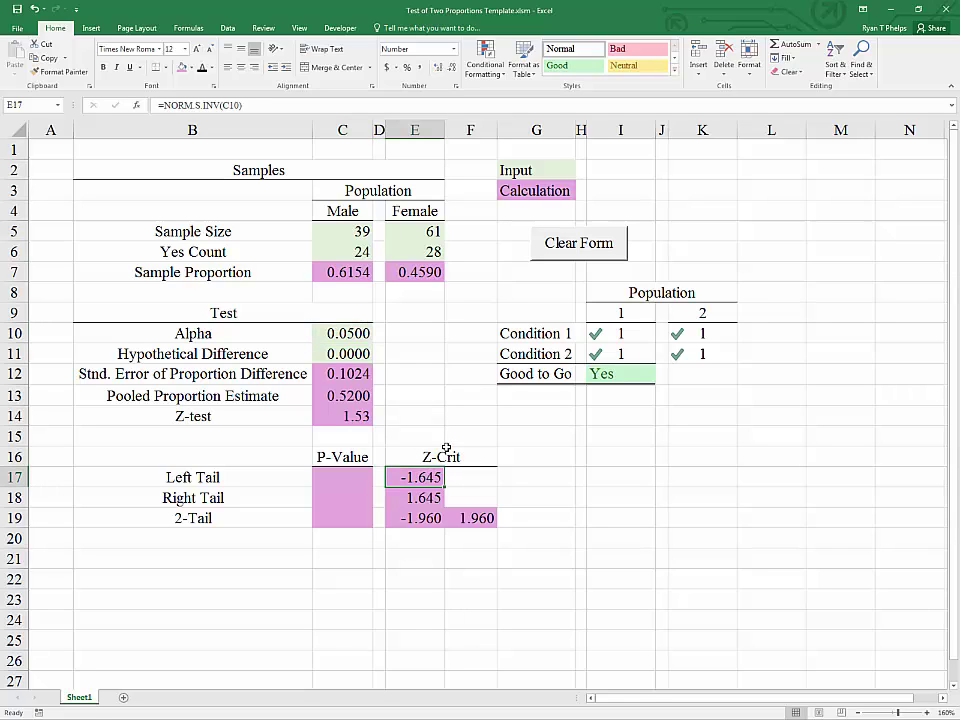
click(322, 476)
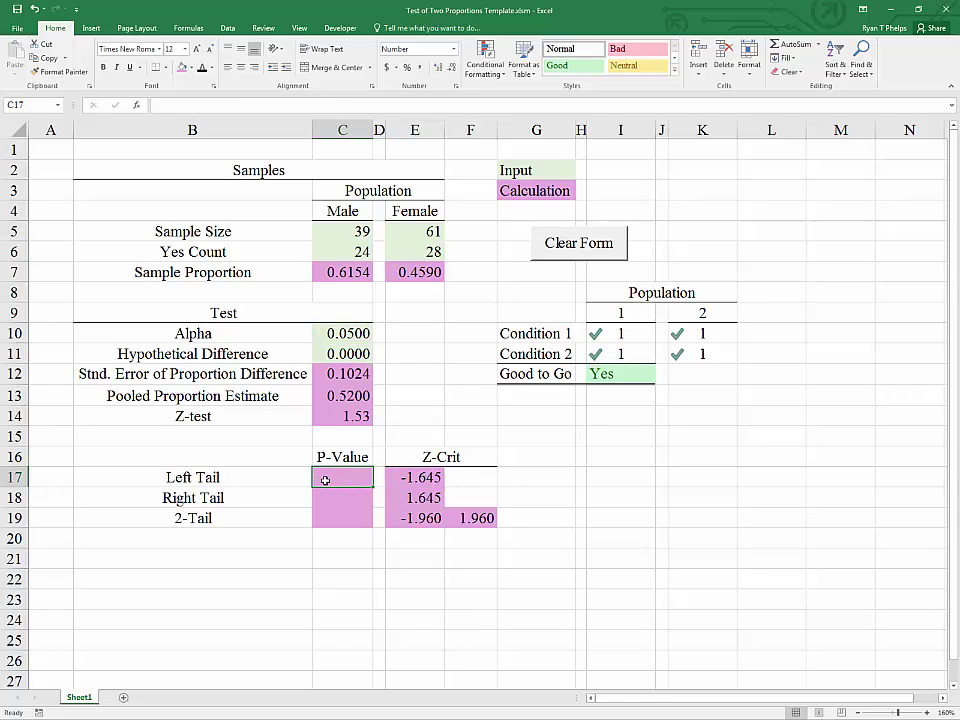
click(345, 413)
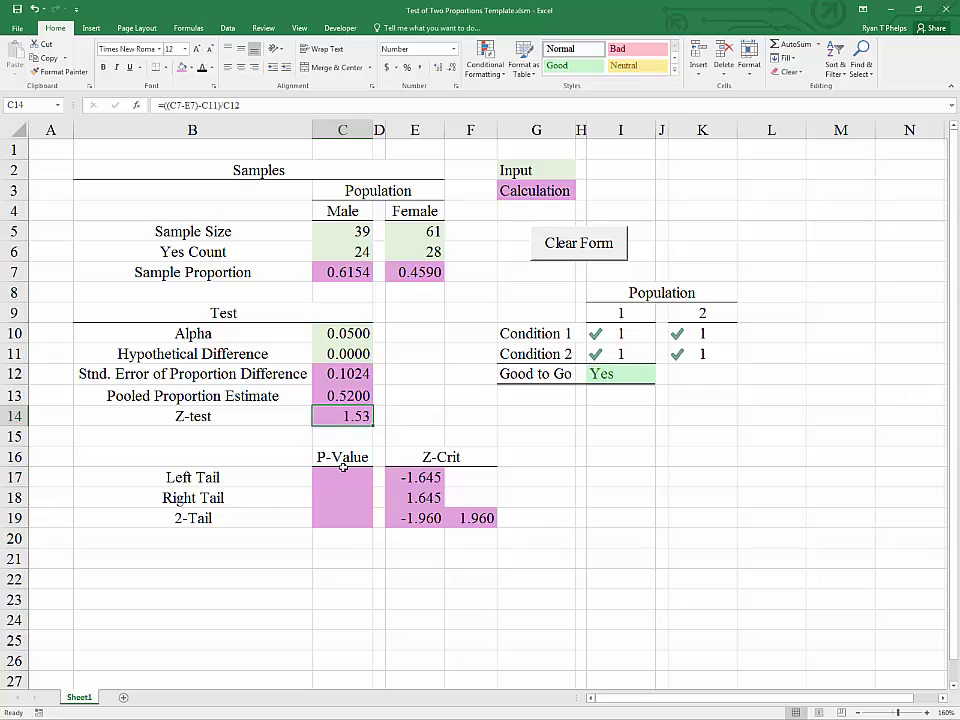
click(342, 476)
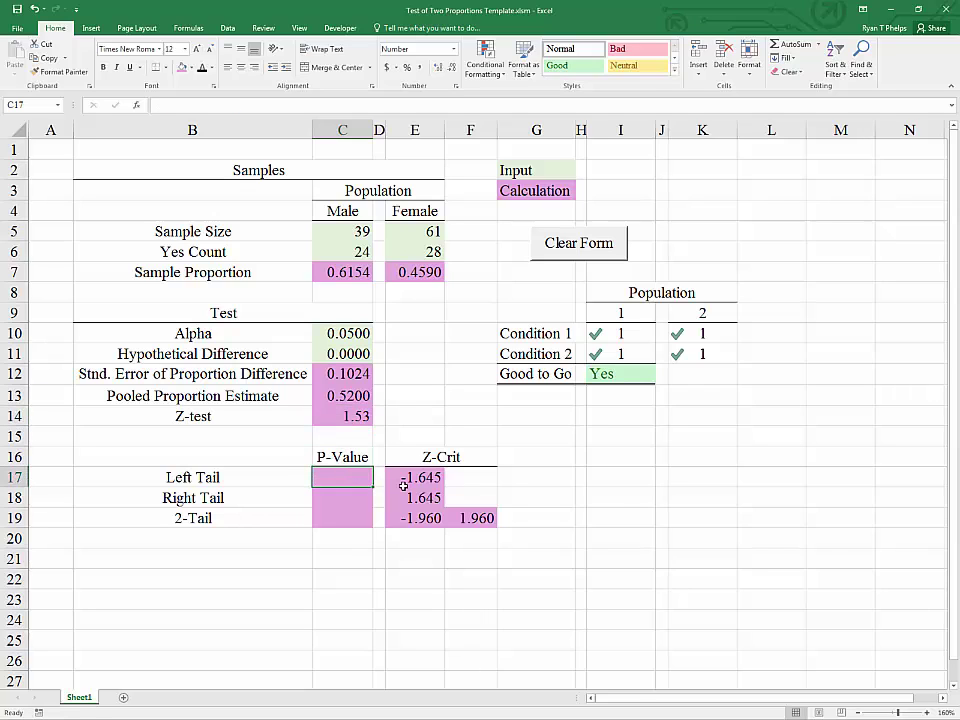
Enter =NORM.S.DIST(C14,TRUE) in C17, giving a left-tail p-value of 0.9366
text(=mor)
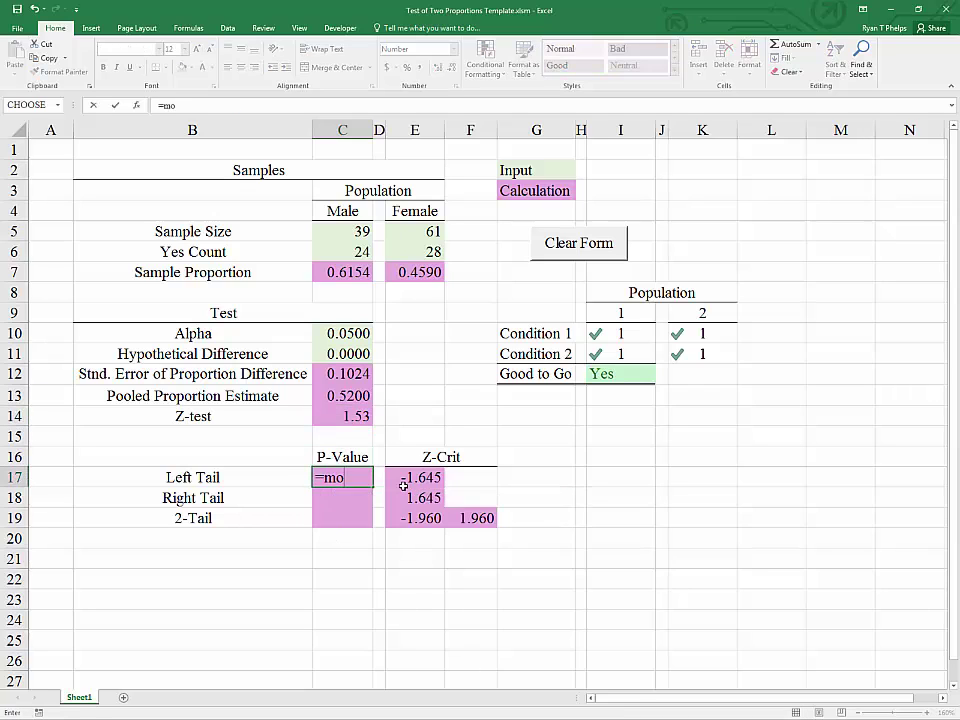
key(BackSpace)
key(BackSpace)
key(BackSpace)
text(norm)
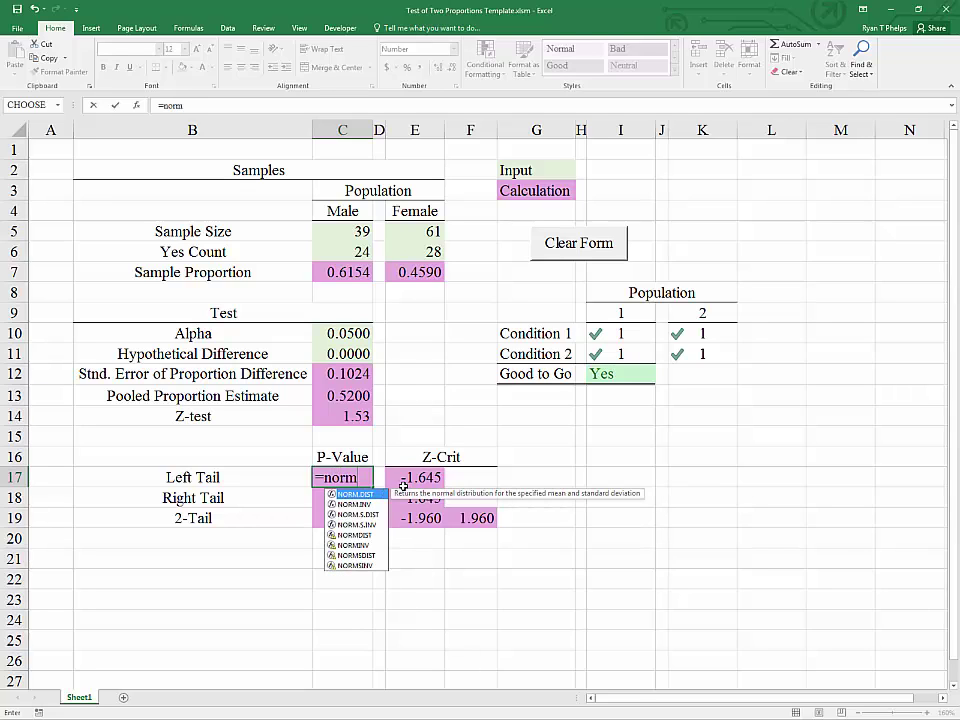
key(Down)
key(Down)
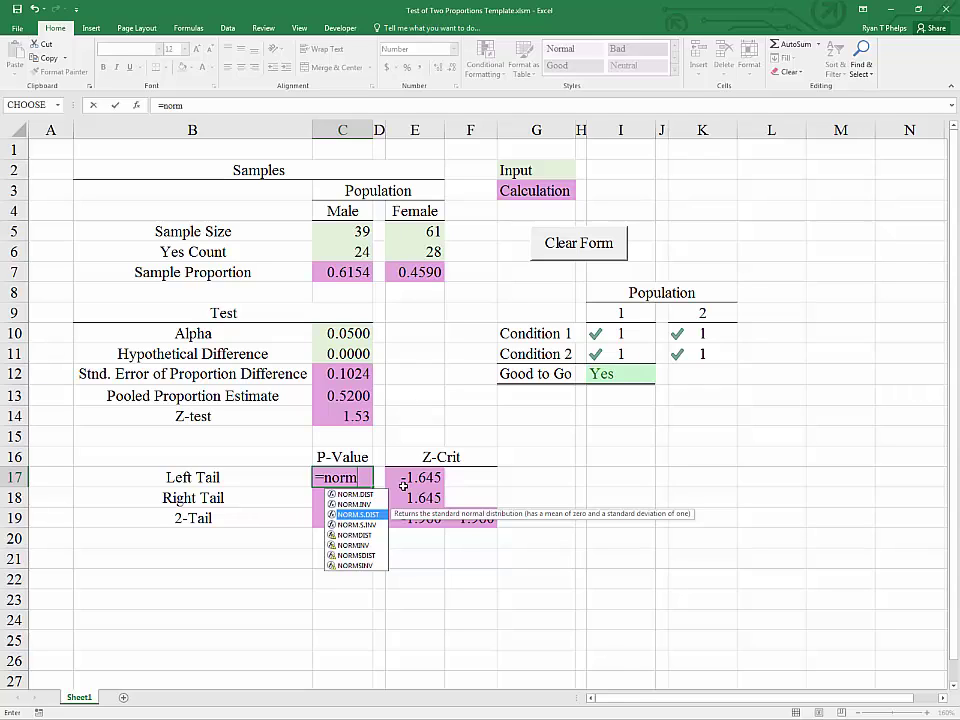
key(Tab)
key(Up)
key(Up)
key(Left)
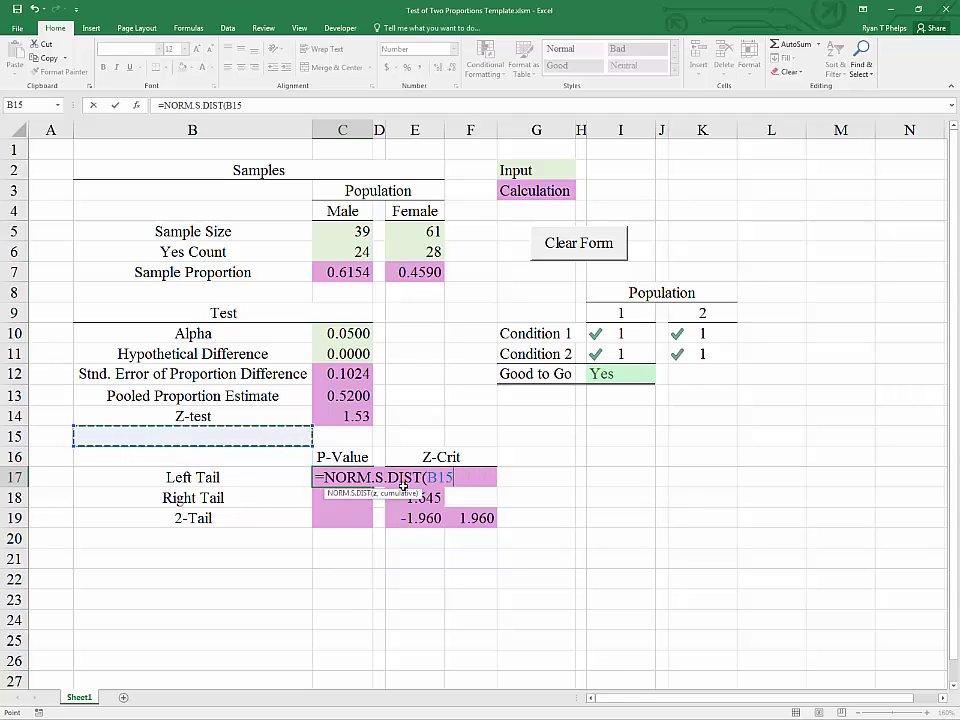
key(Up)
key(Right)
text(,)
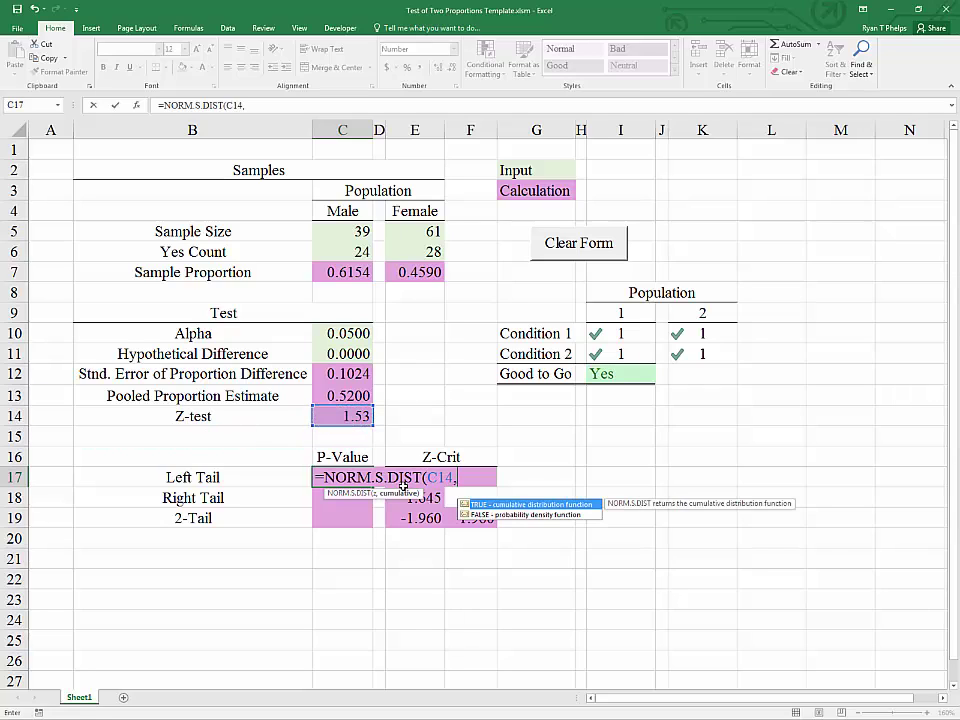
key(Tab)
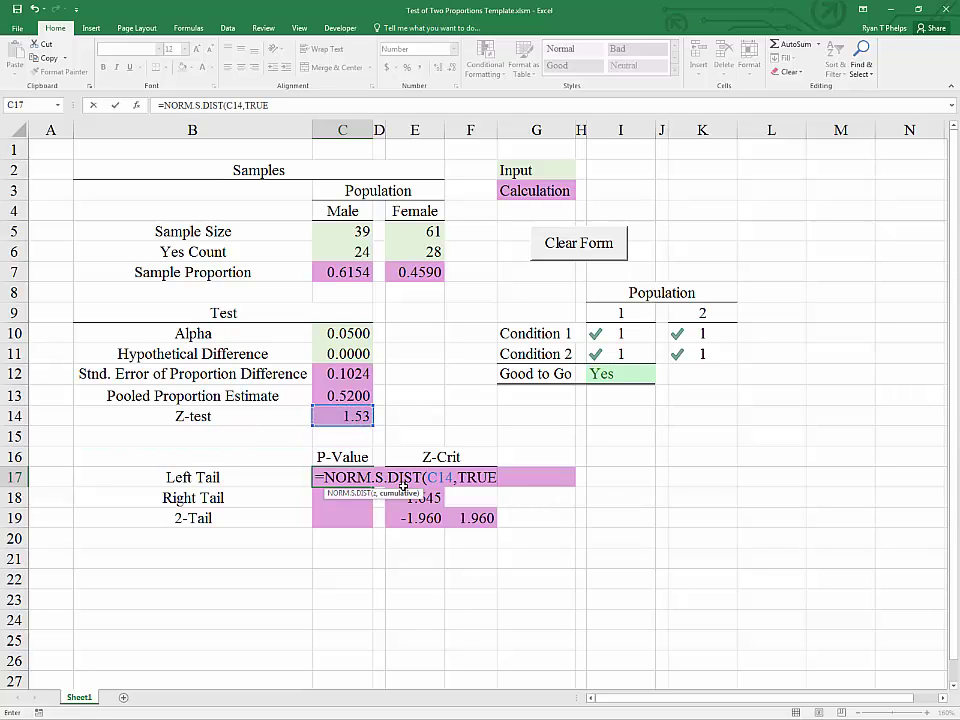
text())
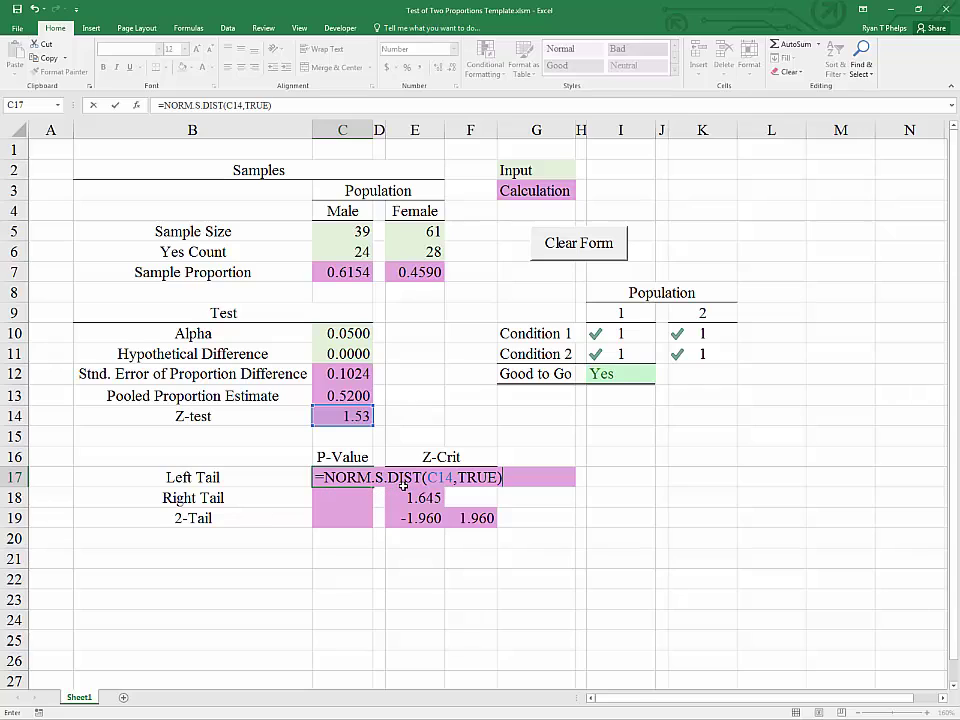
key(Return)
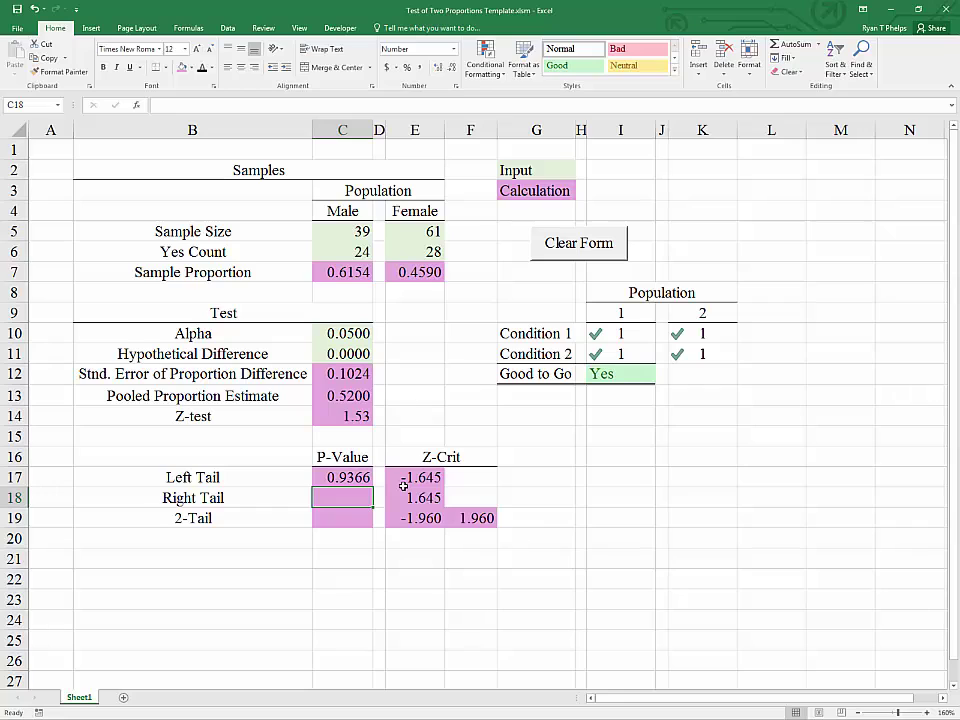
Abandon the started entry and review the Z-test and left-tail p-value formulas around C18
text(=)
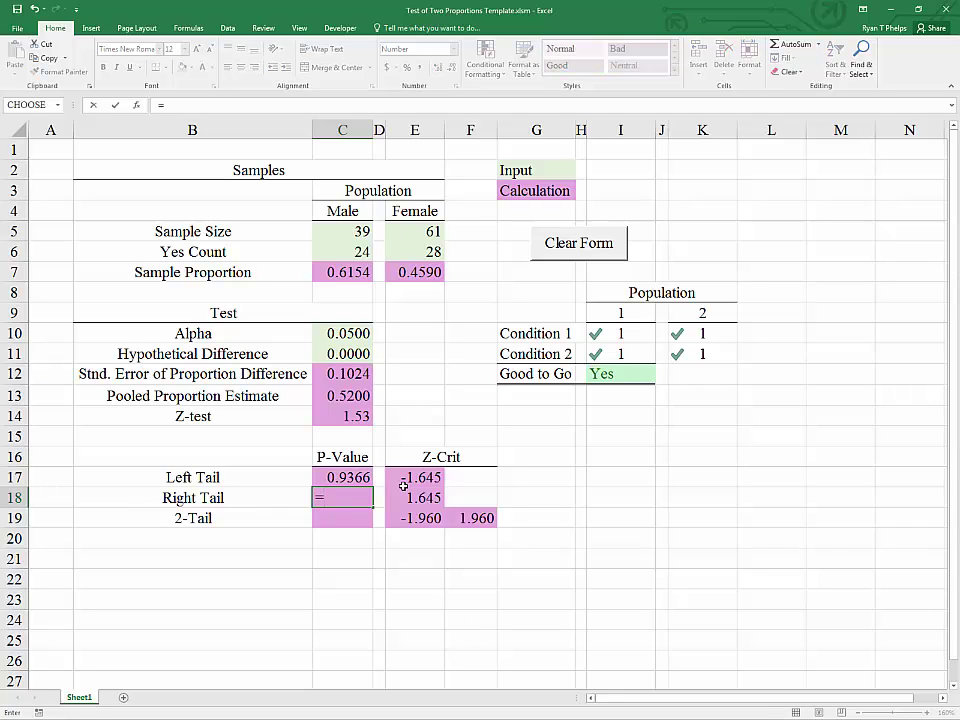
key(Escape)
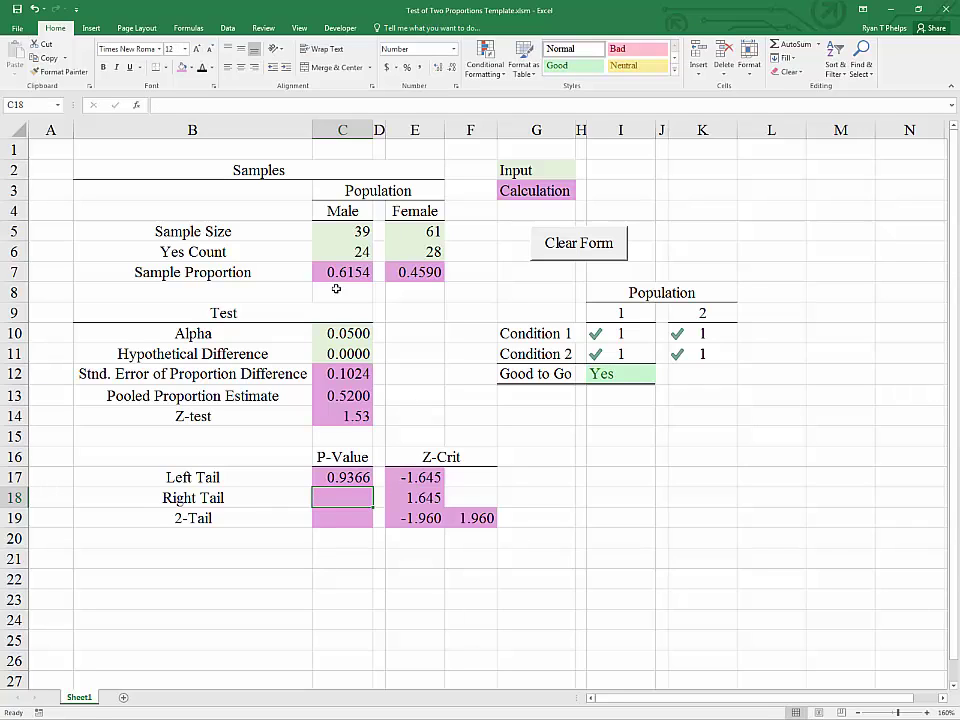
click(408, 497)
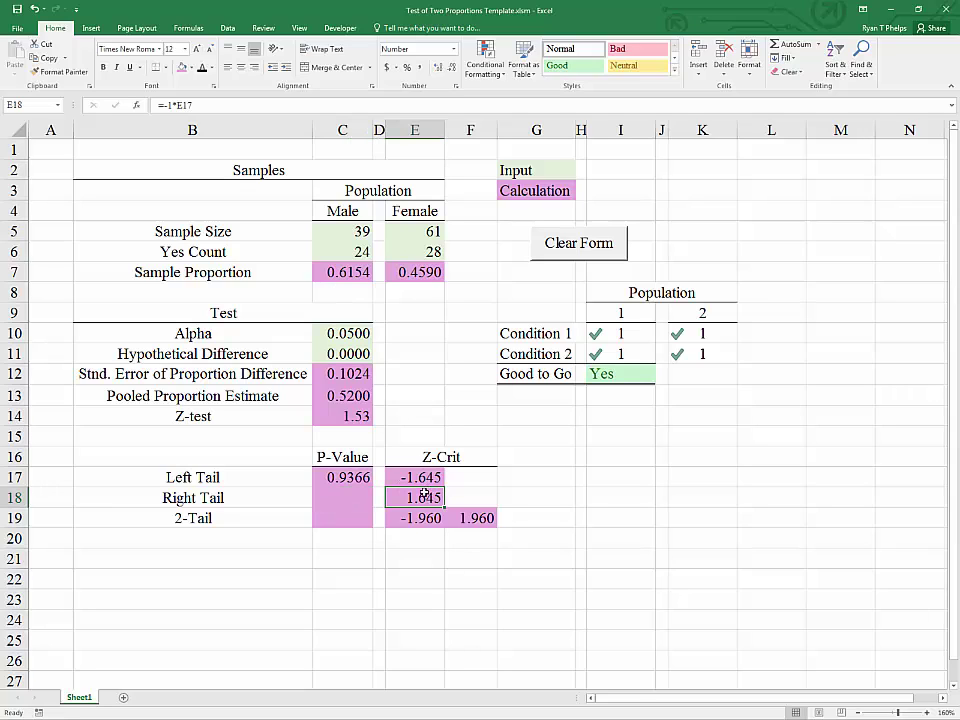
click(177, 498)
click(356, 493)
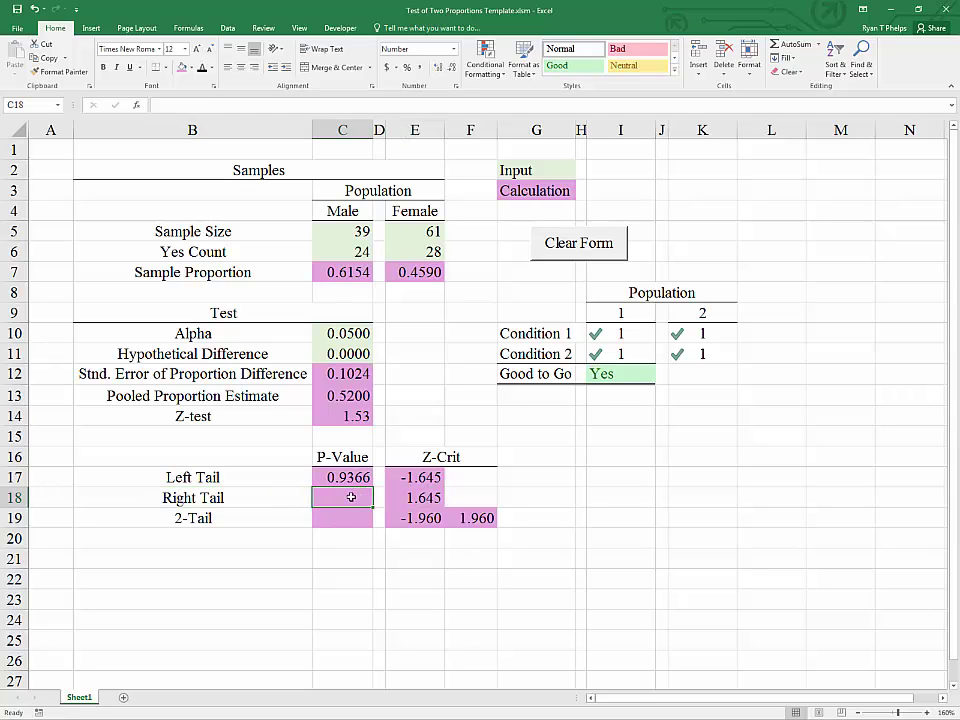
click(333, 416)
click(330, 497)
click(356, 479)
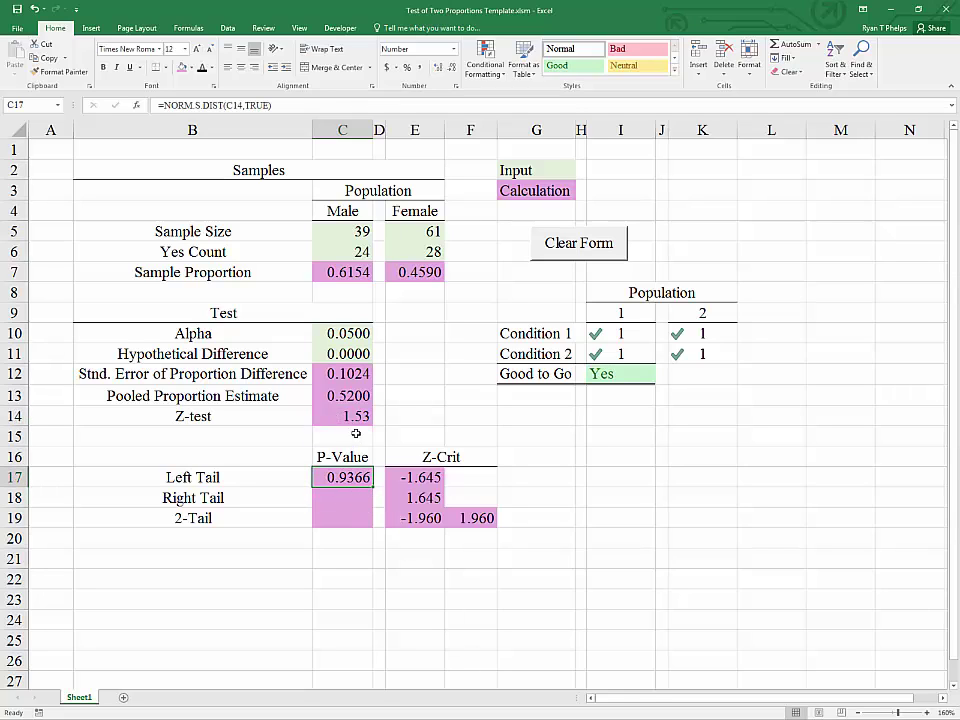
click(354, 416)
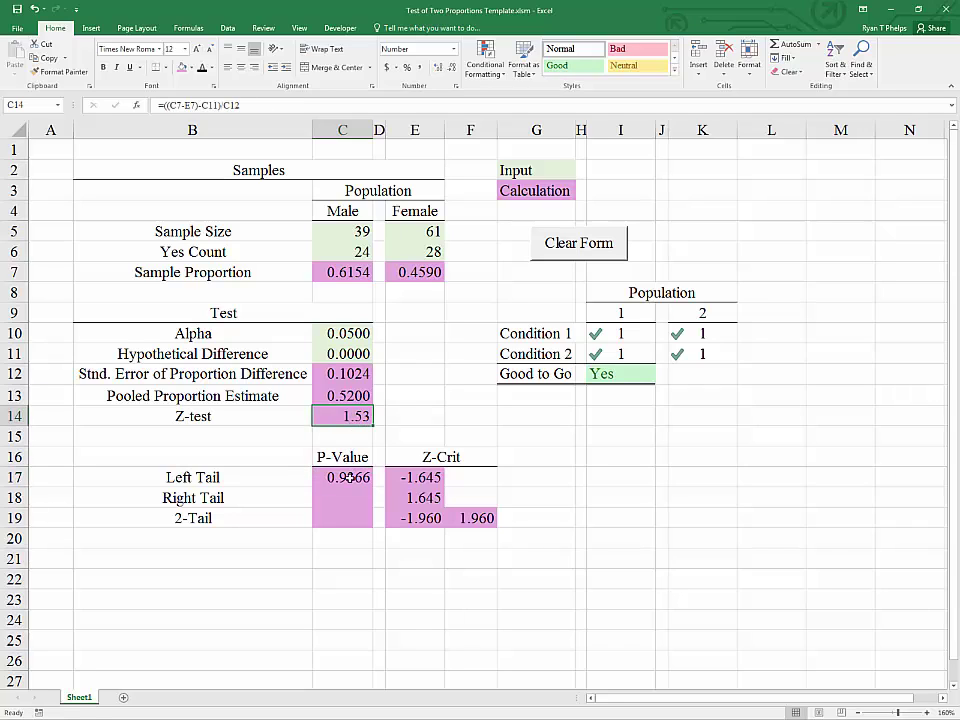
click(349, 477)
click(351, 498)
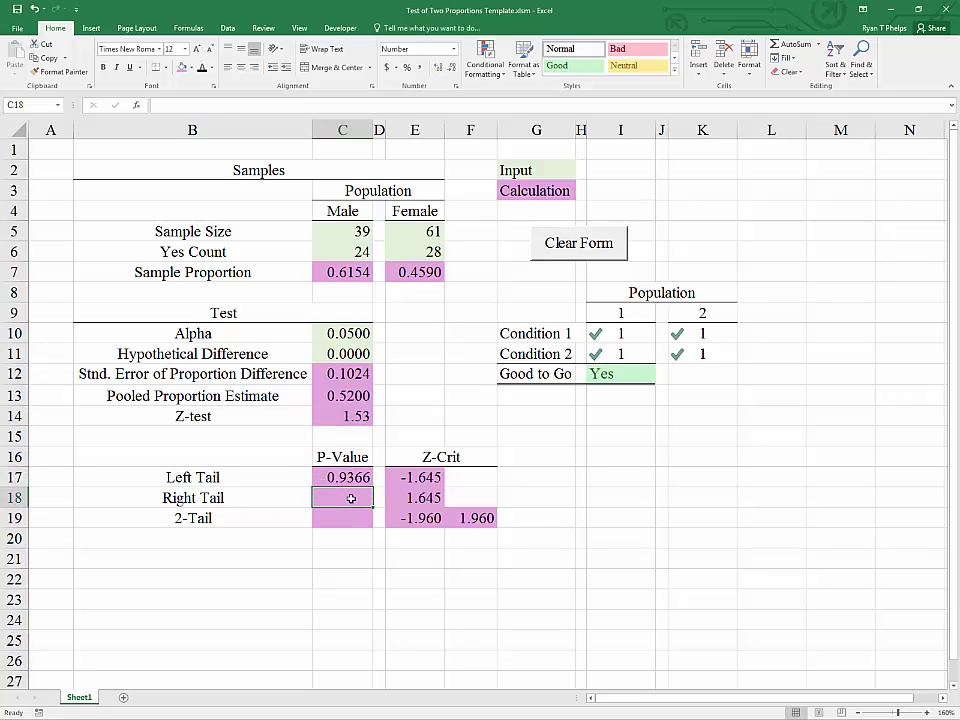
Enter =1-C17 in C18 and show the right-tail p-value to four decimals (0.0634)
text(=)
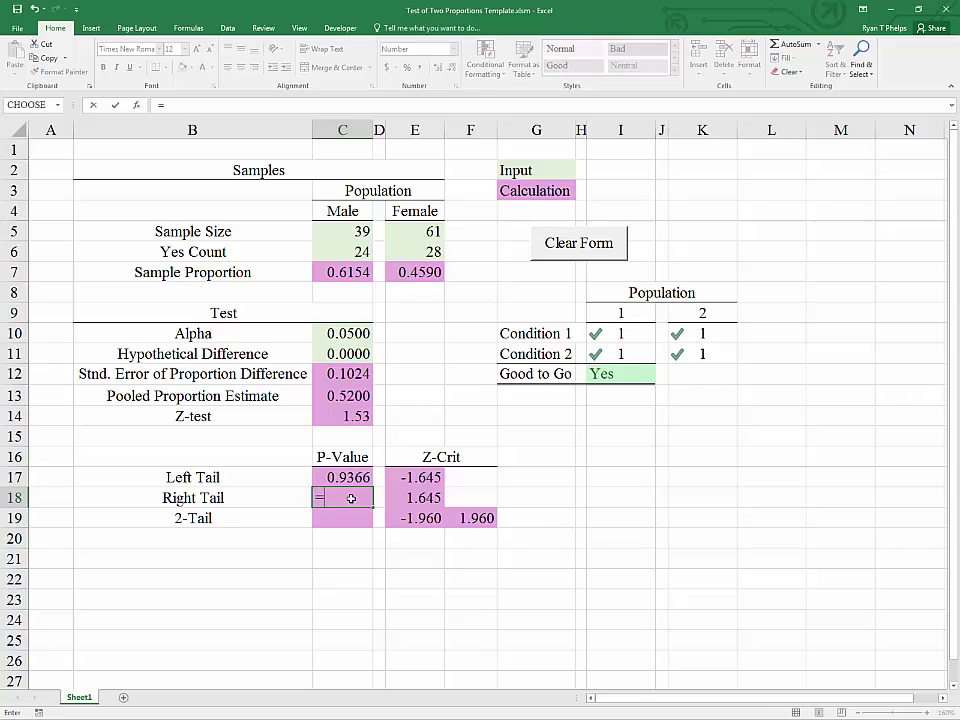
text(1-C17)
key(Return)
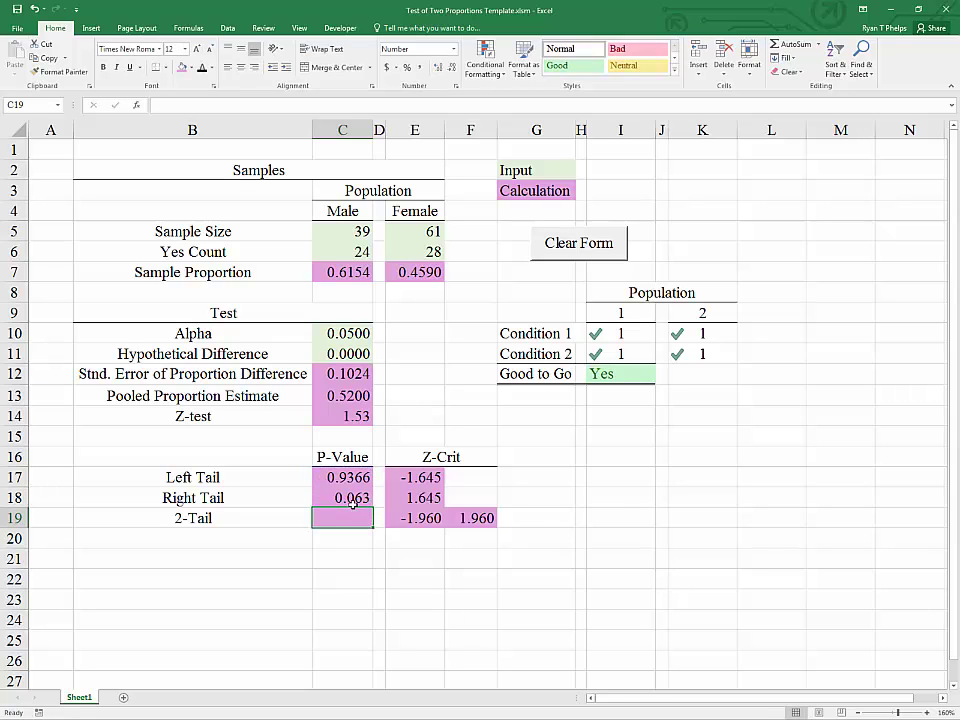
click(352, 500)
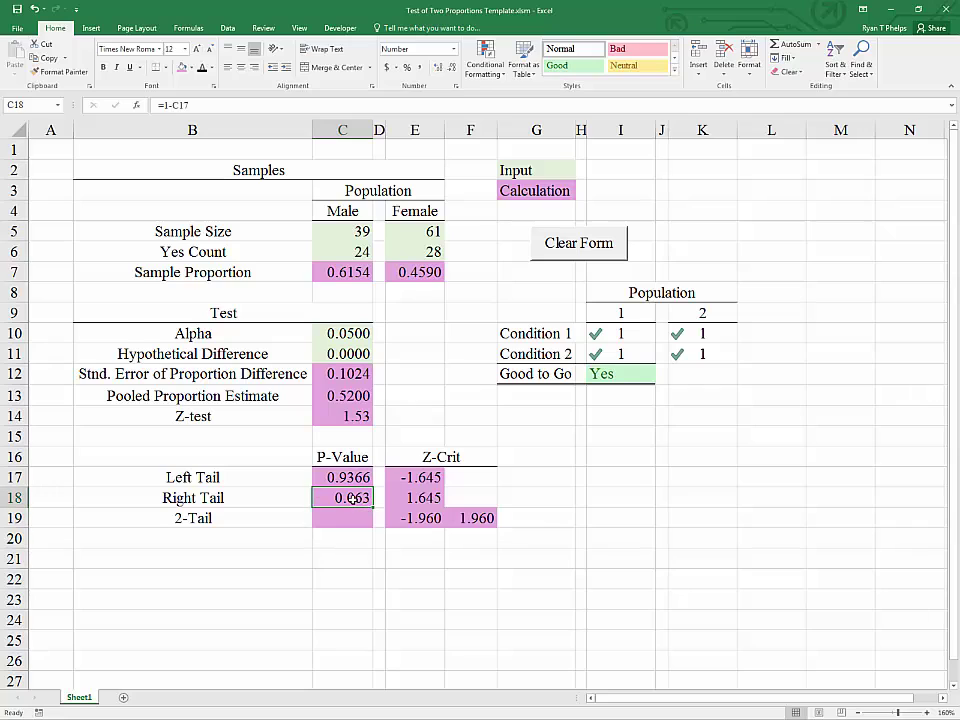
click(437, 70)
click(349, 516)
click(349, 498)
click(348, 517)
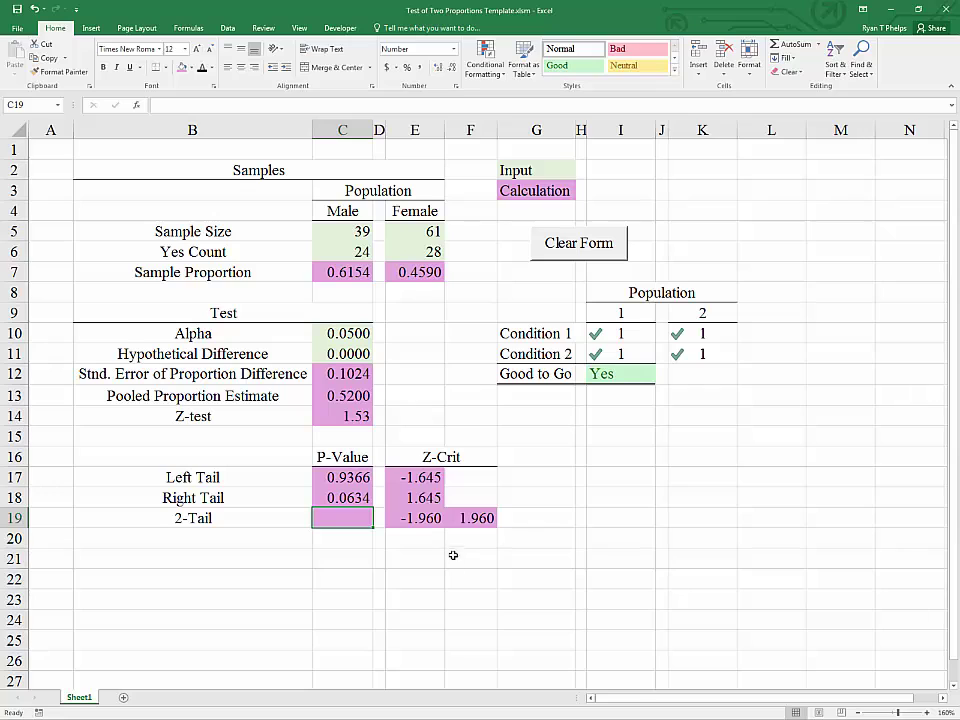
Enter =MIN(C17:C18)*2 in C19 so the 2-tail p-value reads 0.127
text(=min()
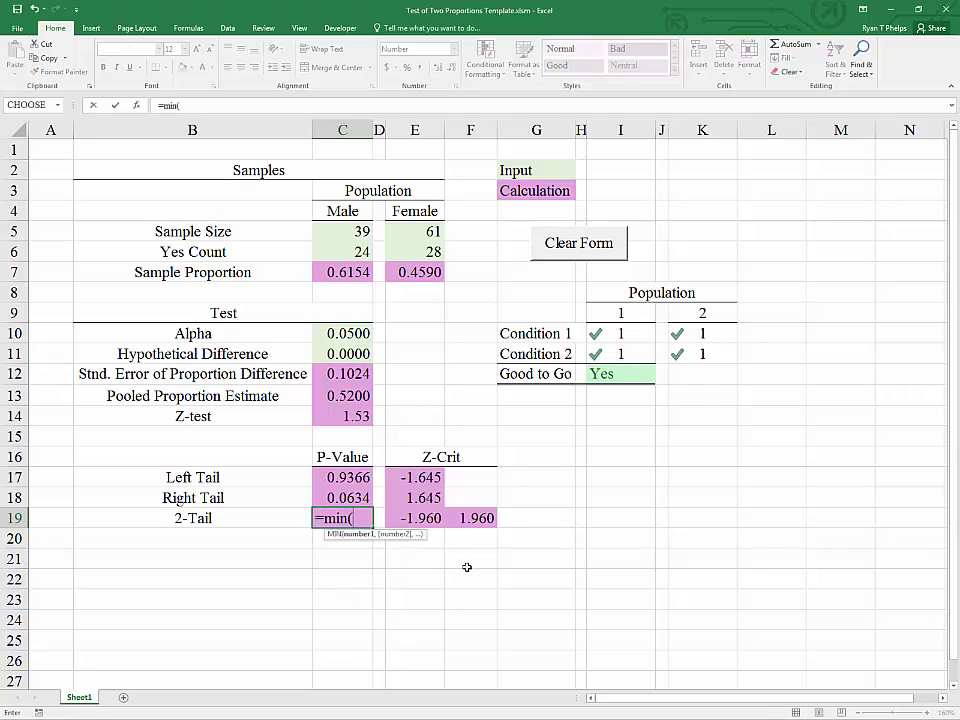
key(Up)
key(shift+Up)
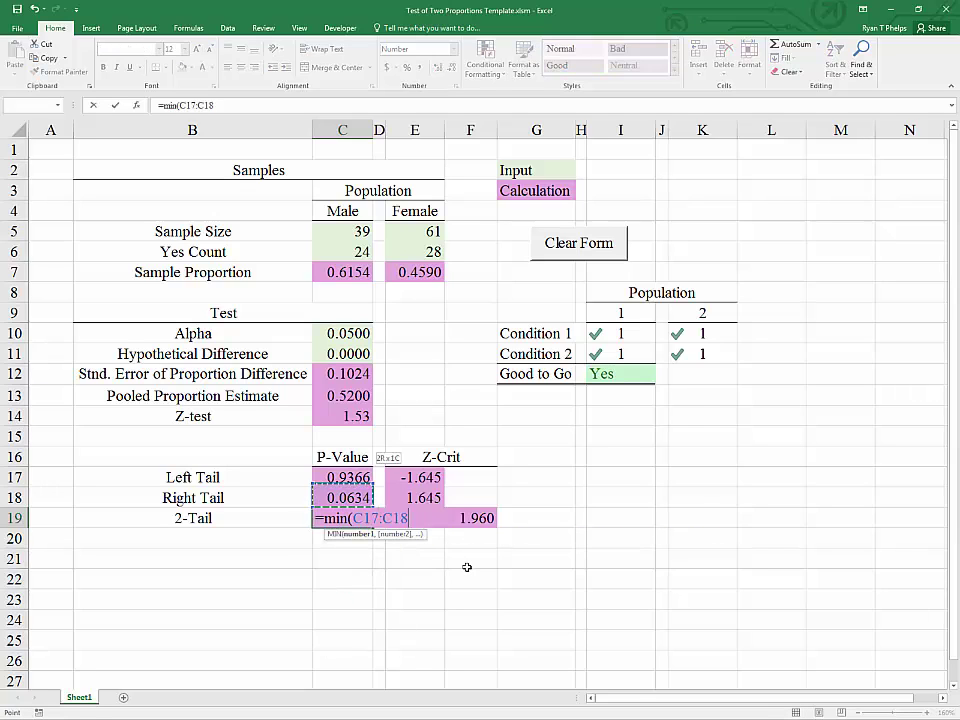
text()*)
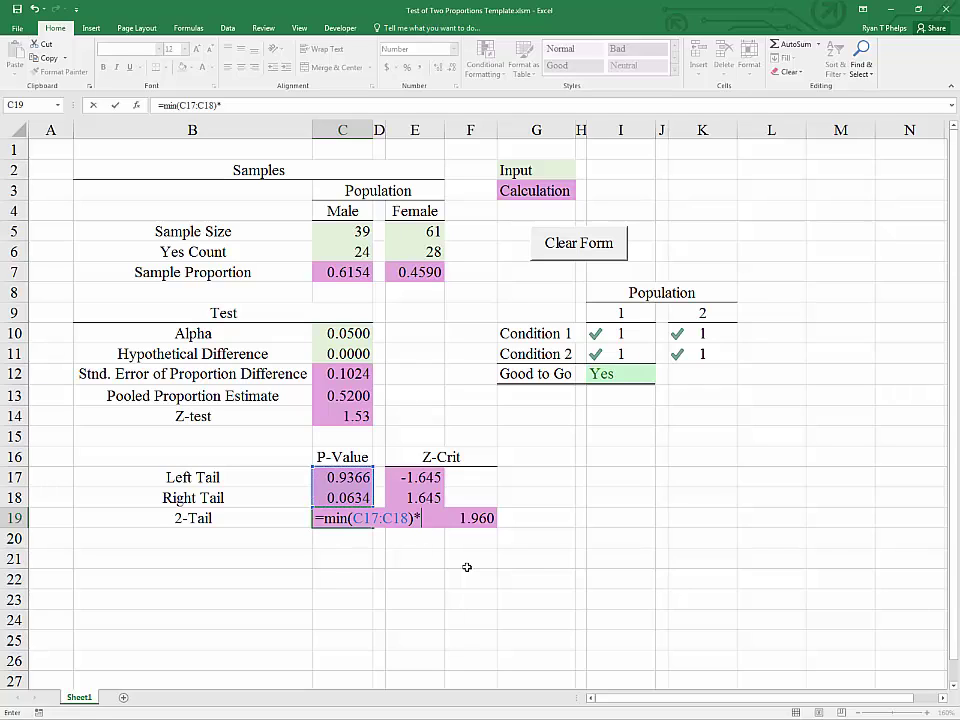
text(21)
key(Return)
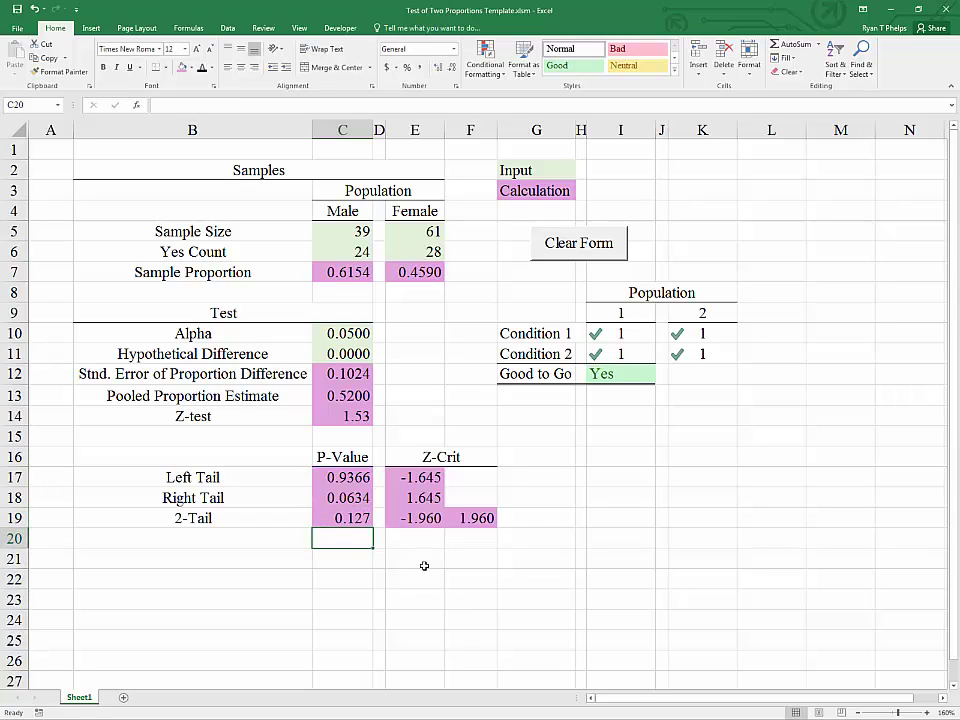
click(510, 563)
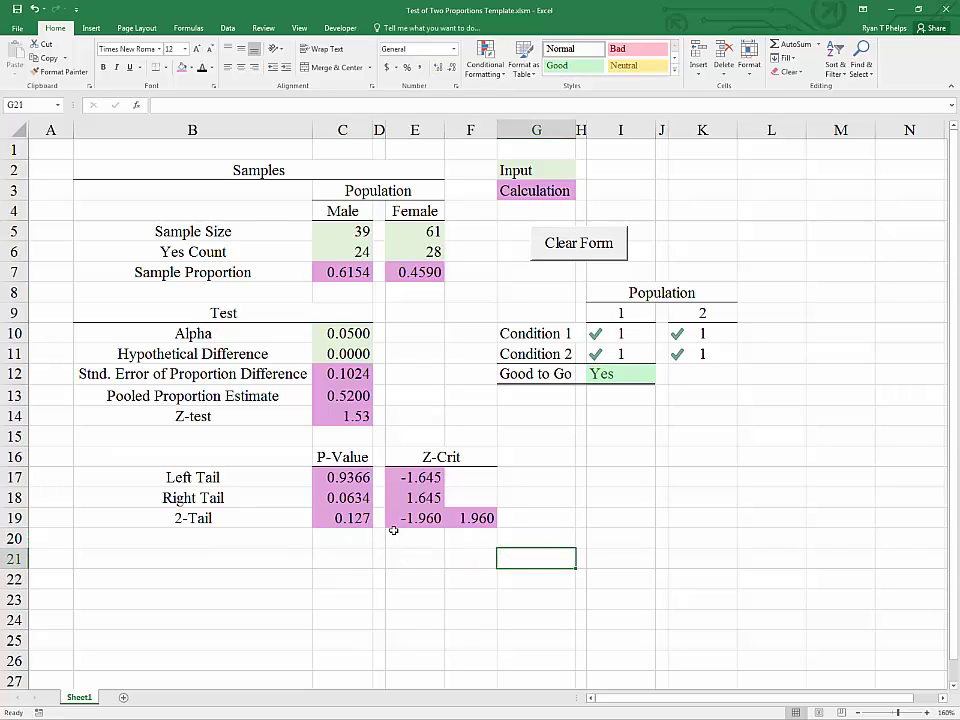
click(352, 341)
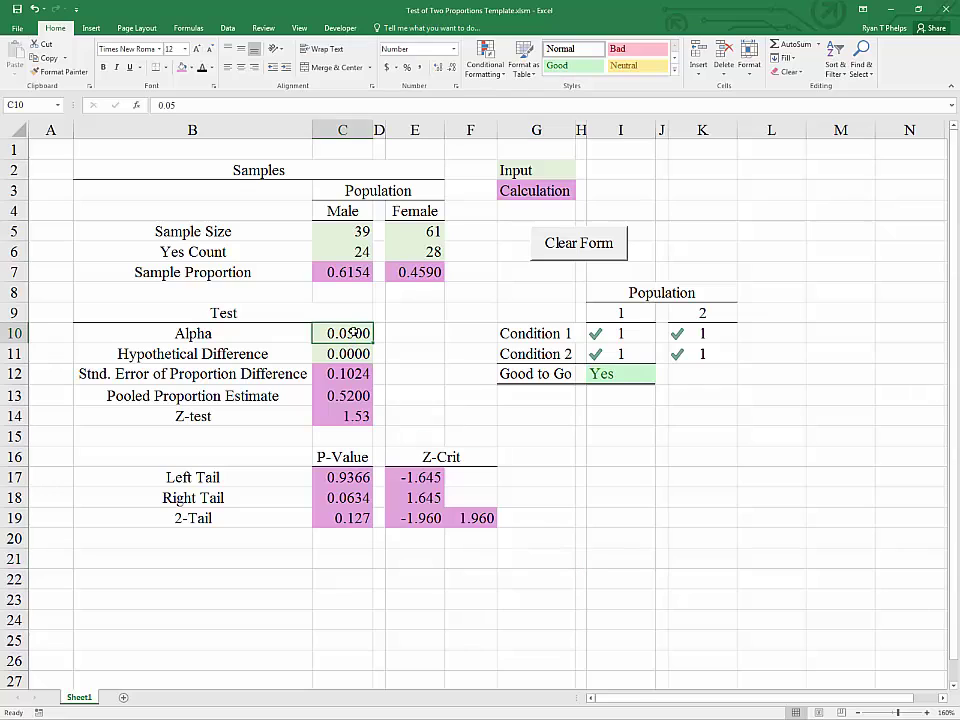
click(338, 417)
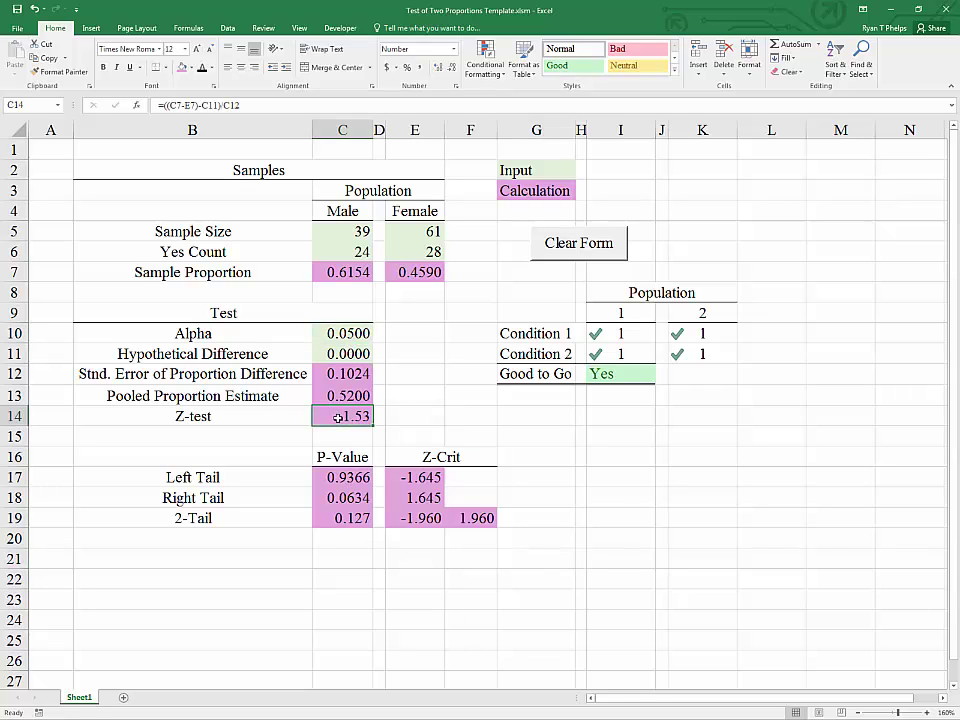
click(440, 498)
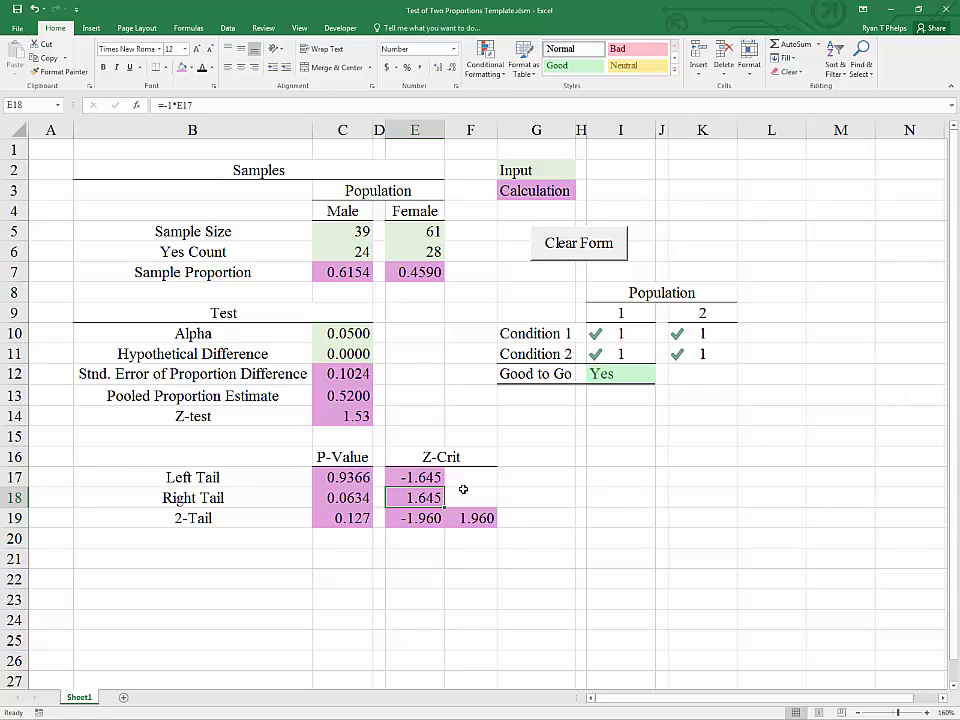
click(336, 417)
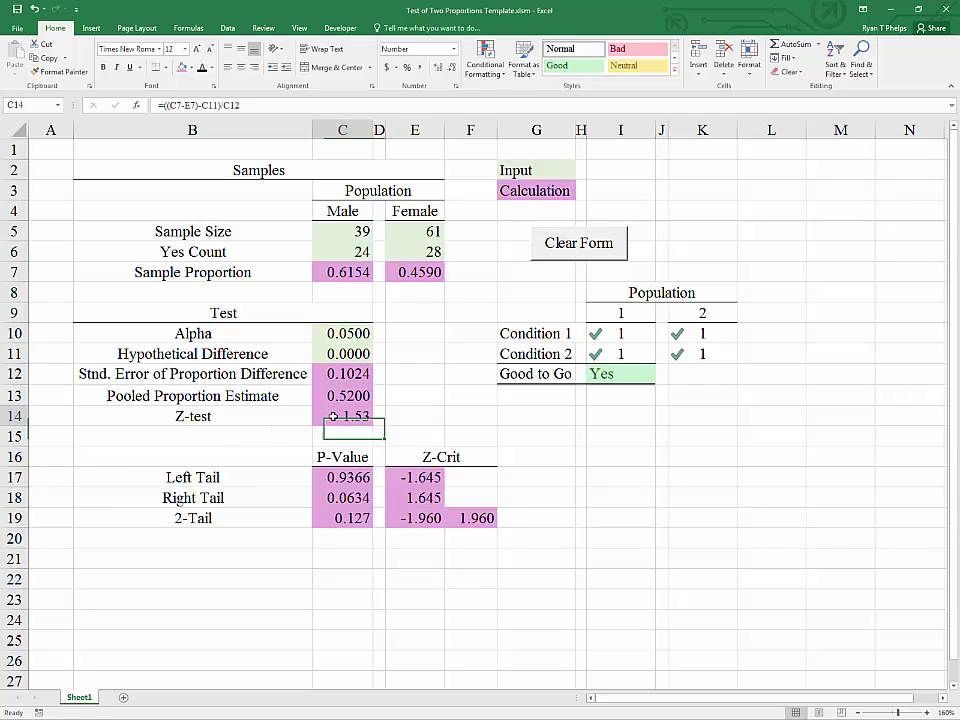
click(455, 516)
click(422, 516)
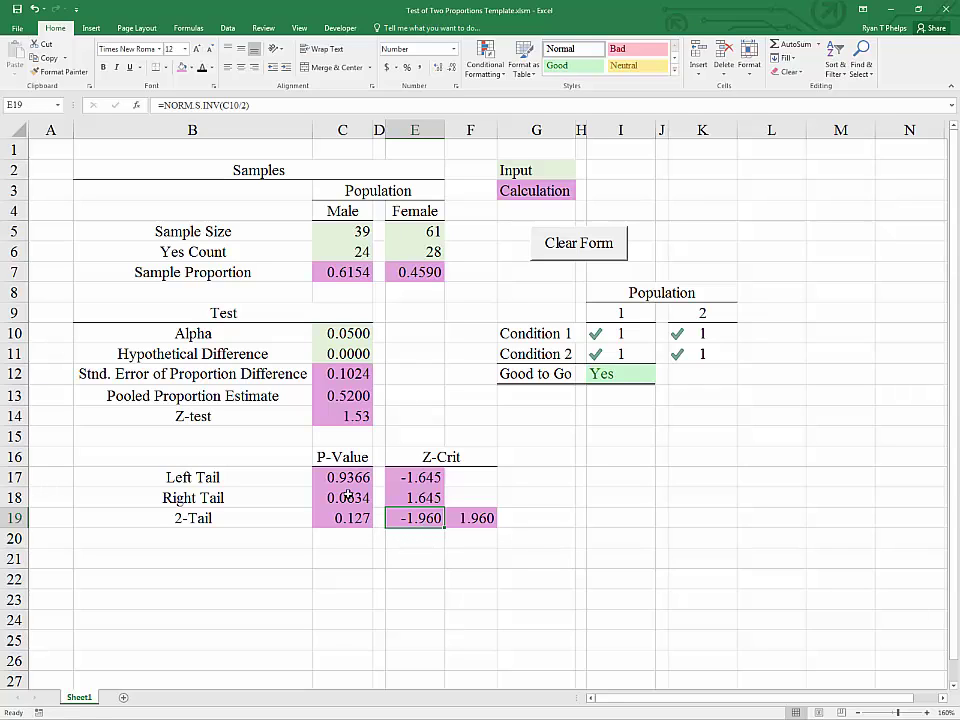
click(348, 333)
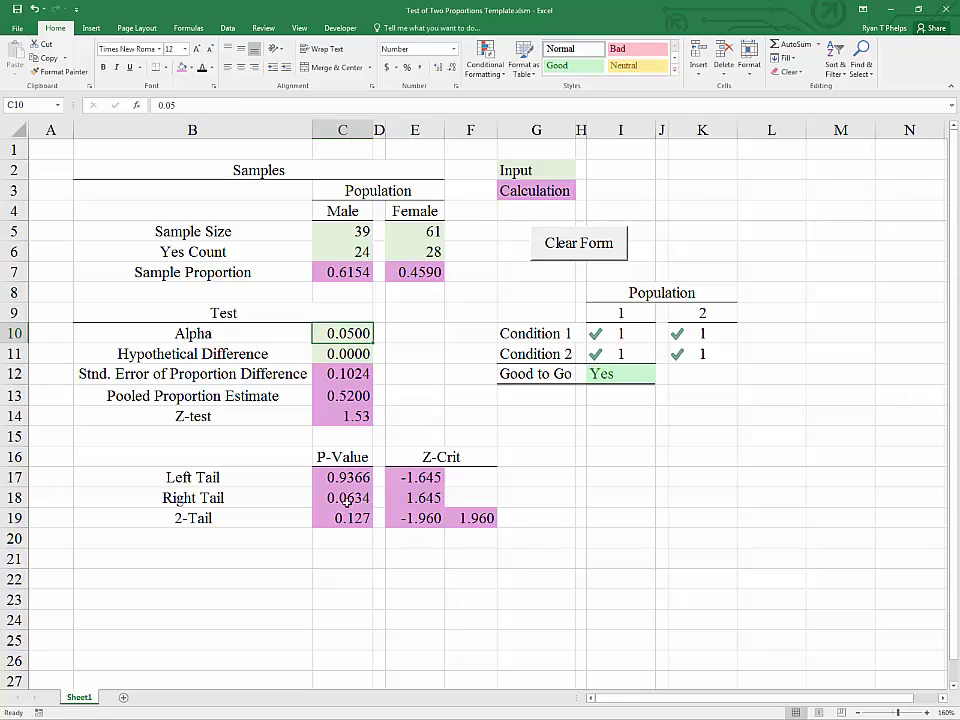
click(344, 499)
click(345, 333)
Clear the form with Clear Form, dismiss the confirmation, and verify every input cell is empty
click(557, 255)
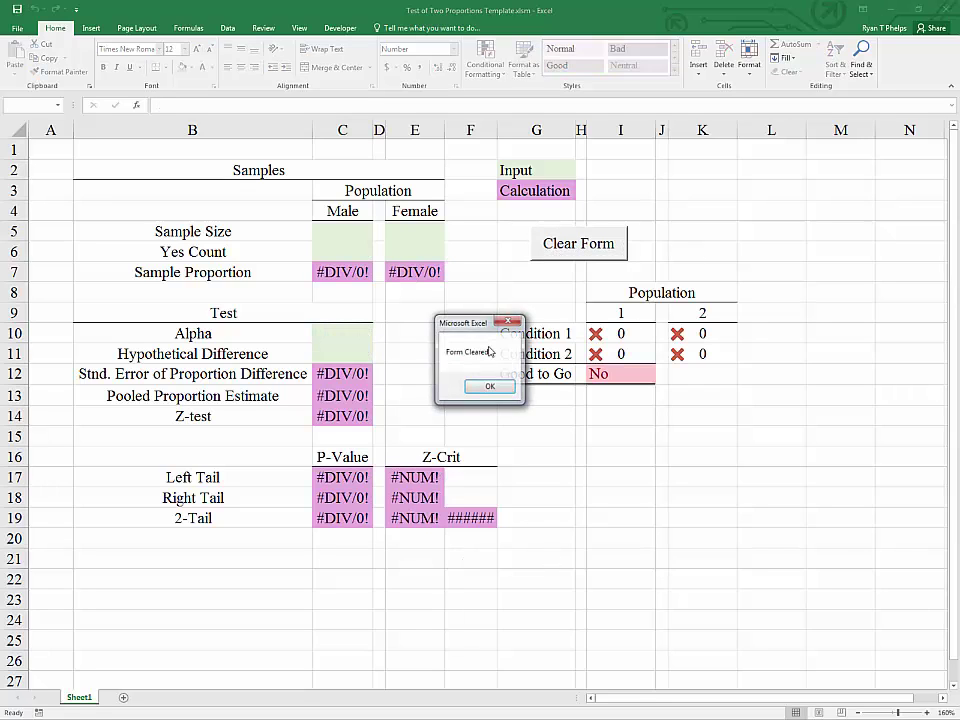
click(494, 389)
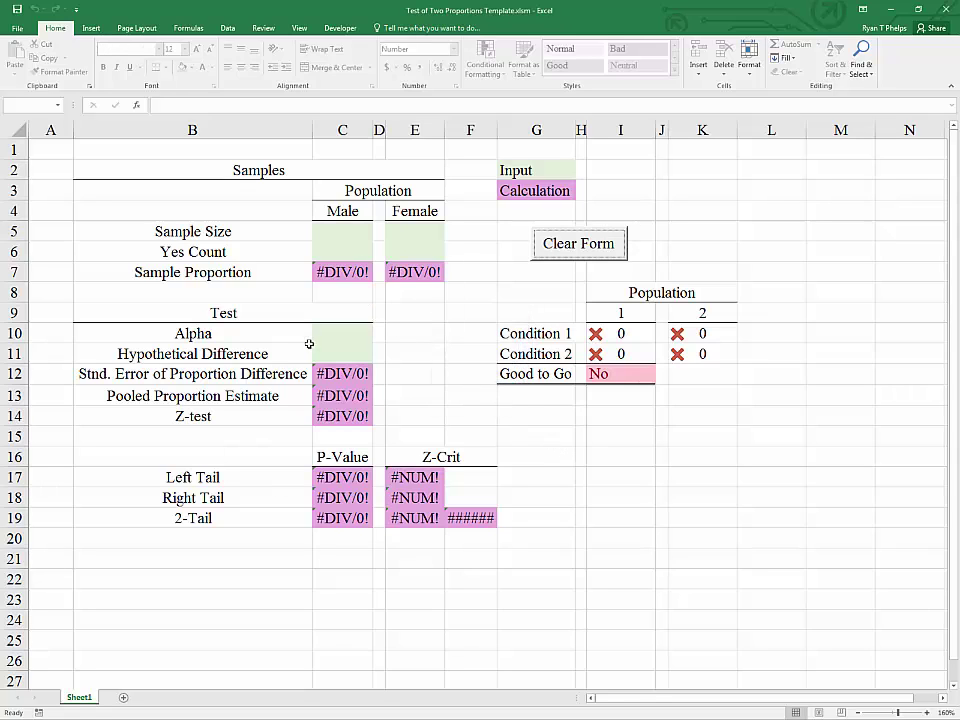
click(354, 237)
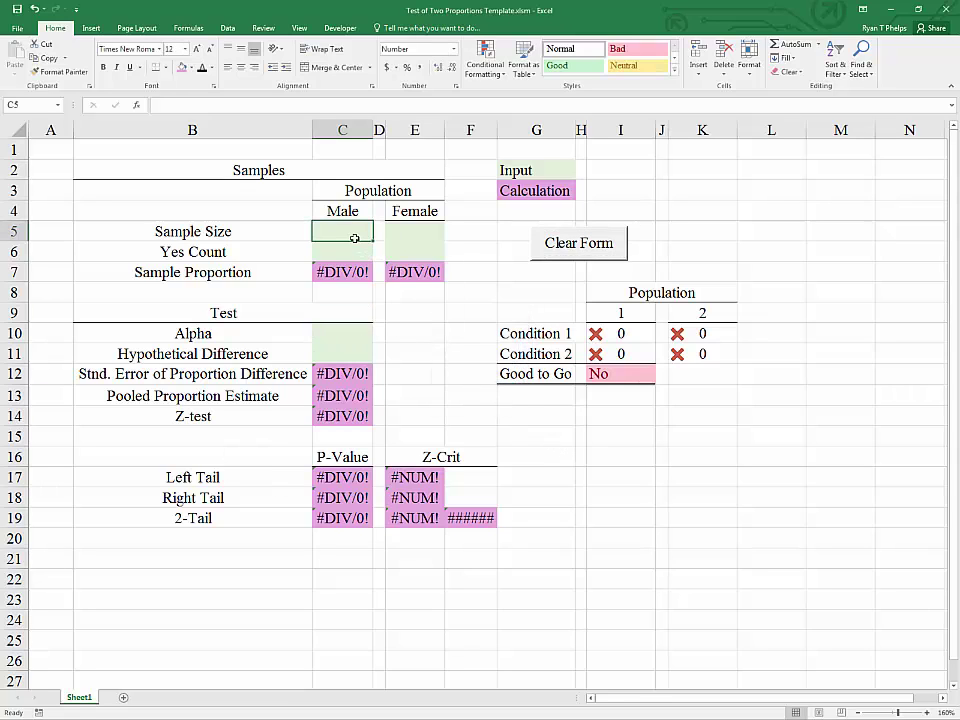
key(Down)
key(Right)
key(Right)
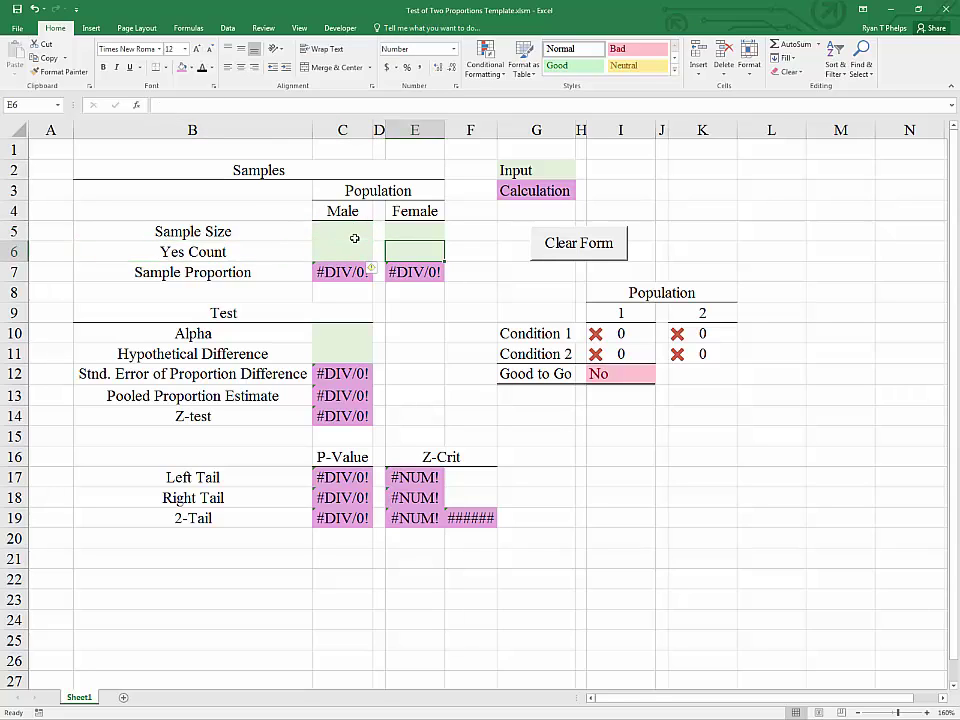
key(Down)
key(Down)
key(Down)
key(Down)
key(Down)
key(Down)
key(Left)
key(Up)
key(Left)
key(Up)
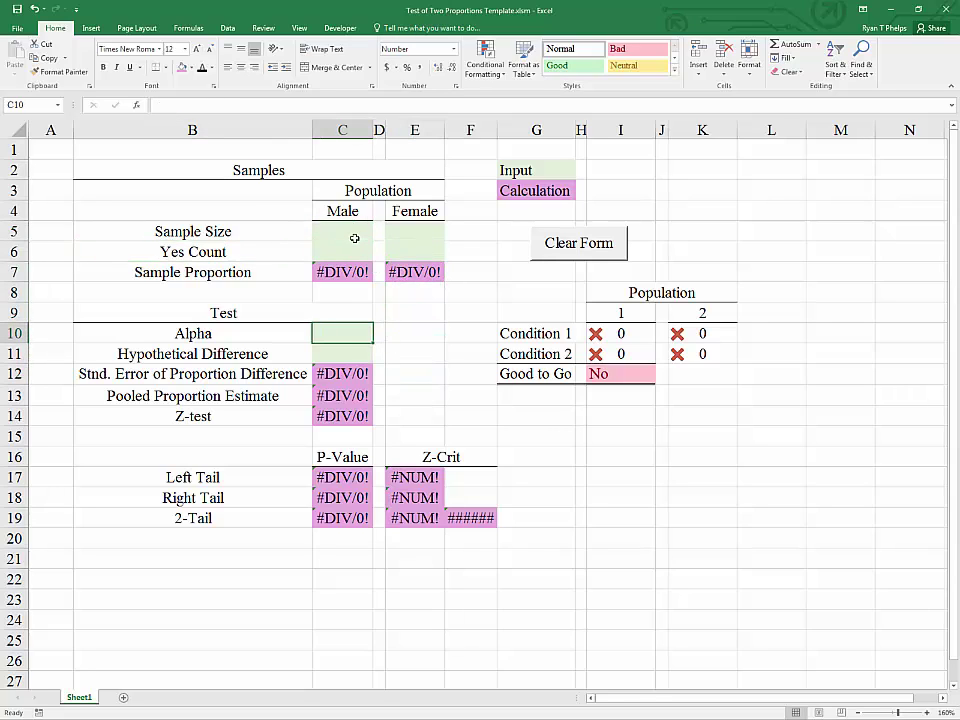
key(Down)
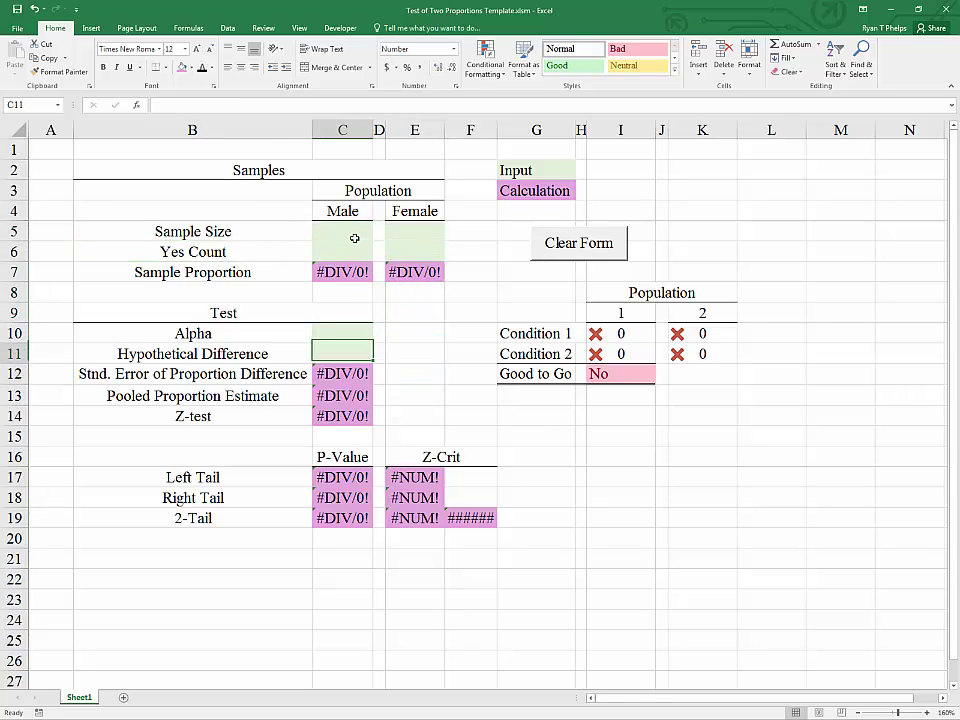
click(565, 425)
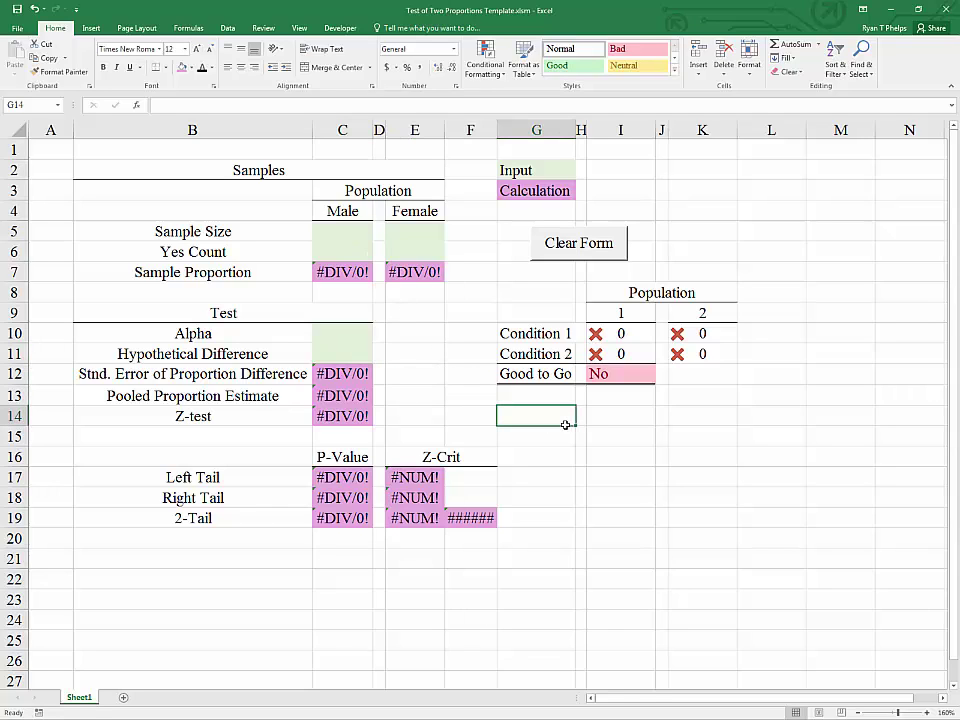